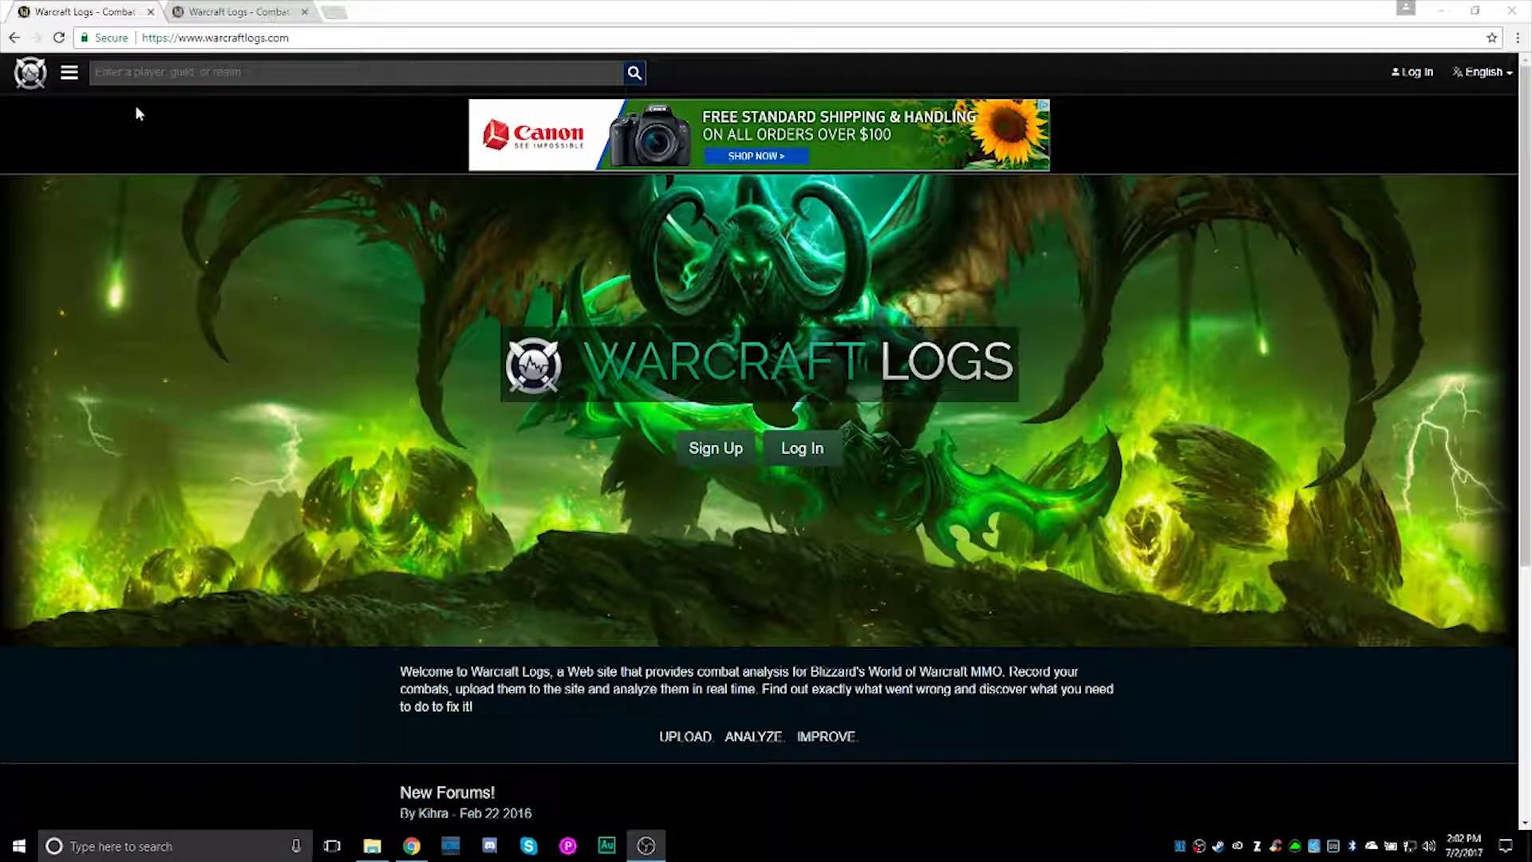
- Open the Tomb of Sargeras rankings for the boss Harjatan and set the difficulty to Normal
click(69, 75)
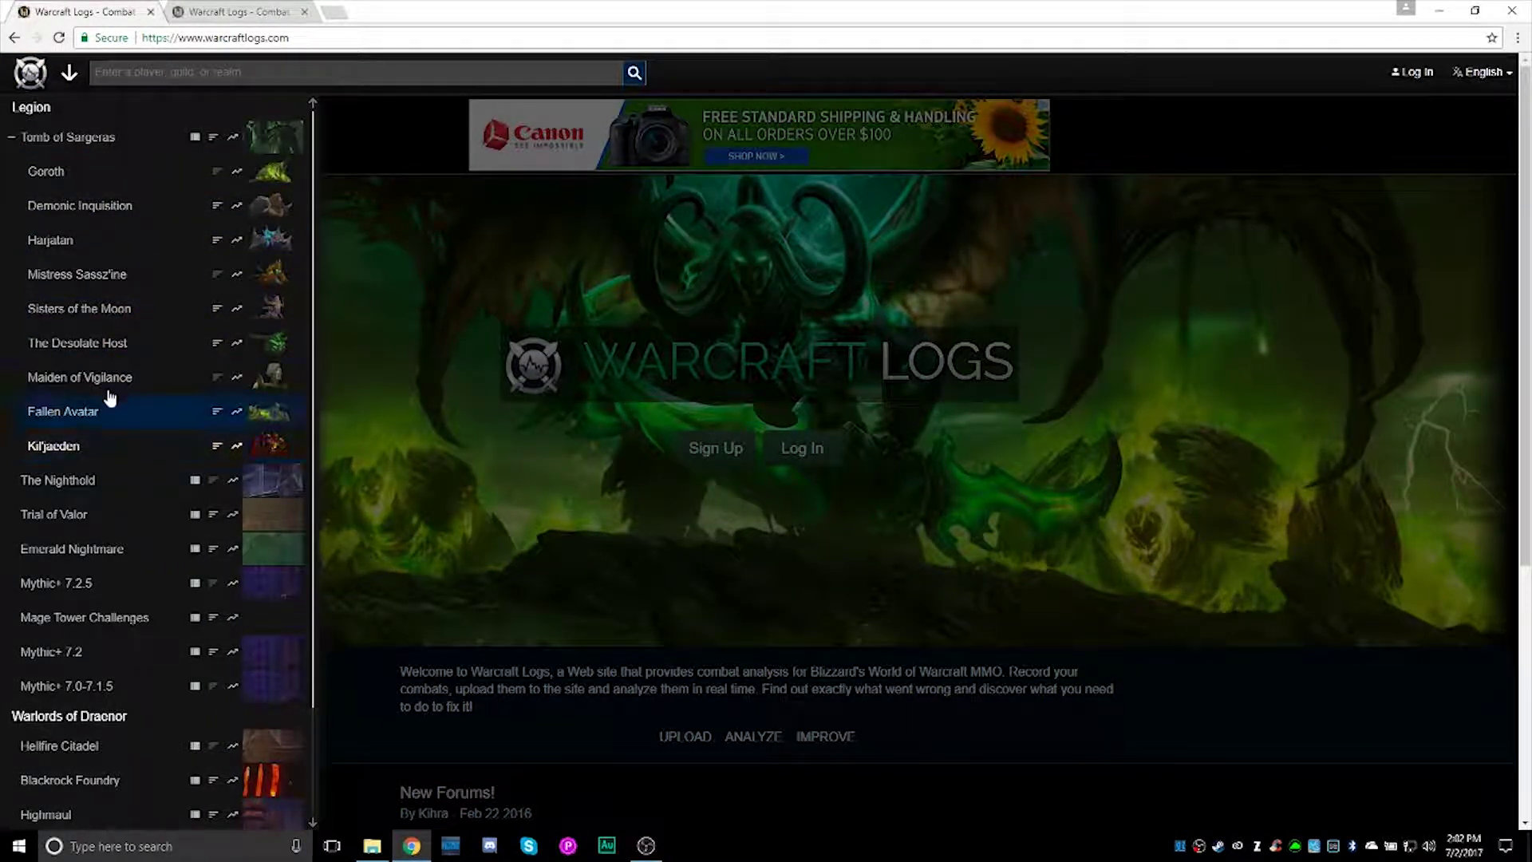
click(87, 241)
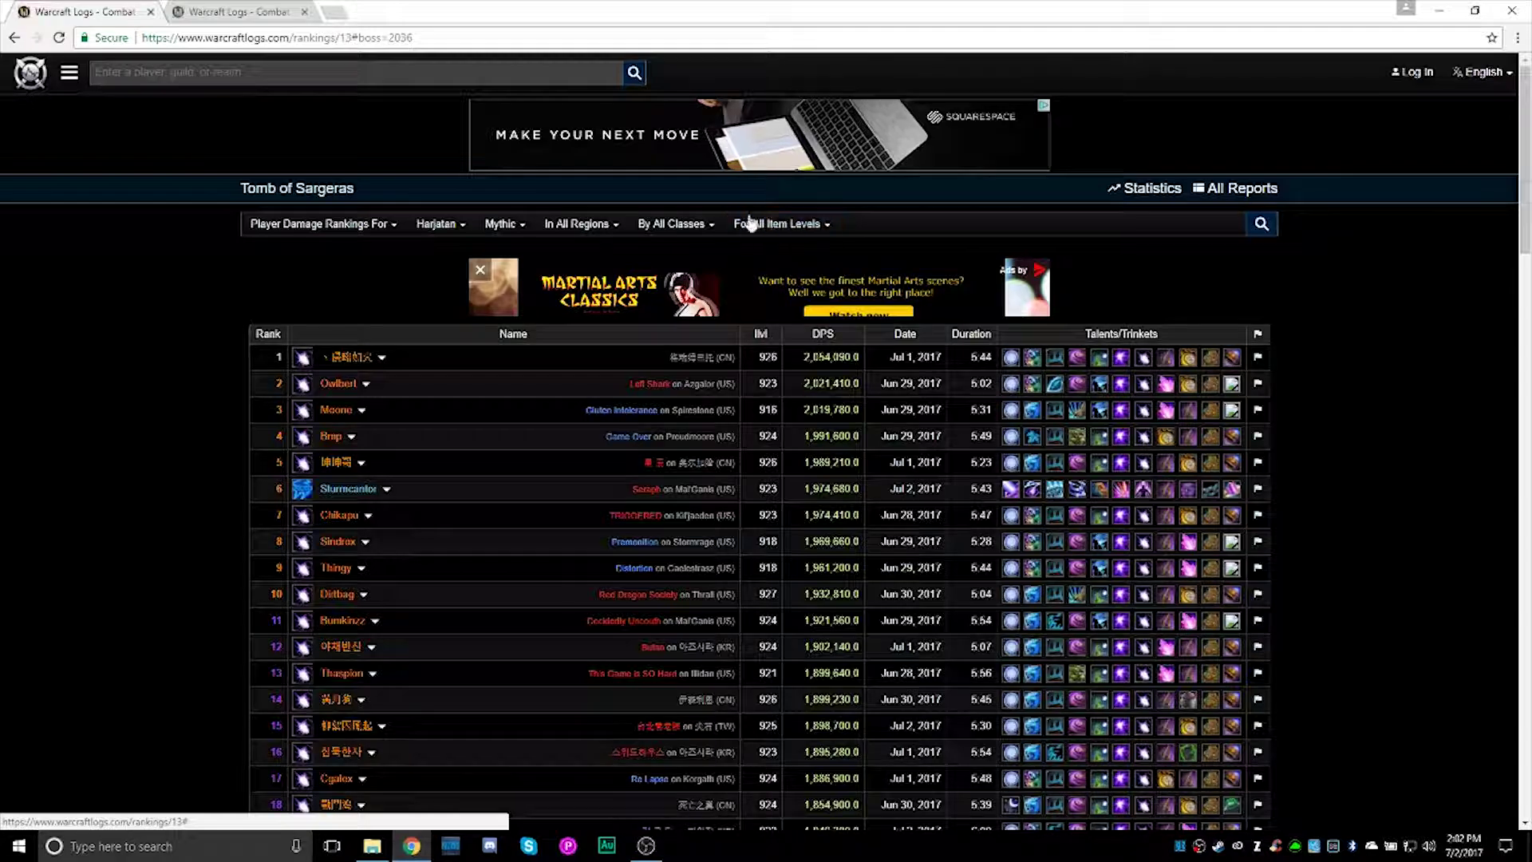
click(502, 227)
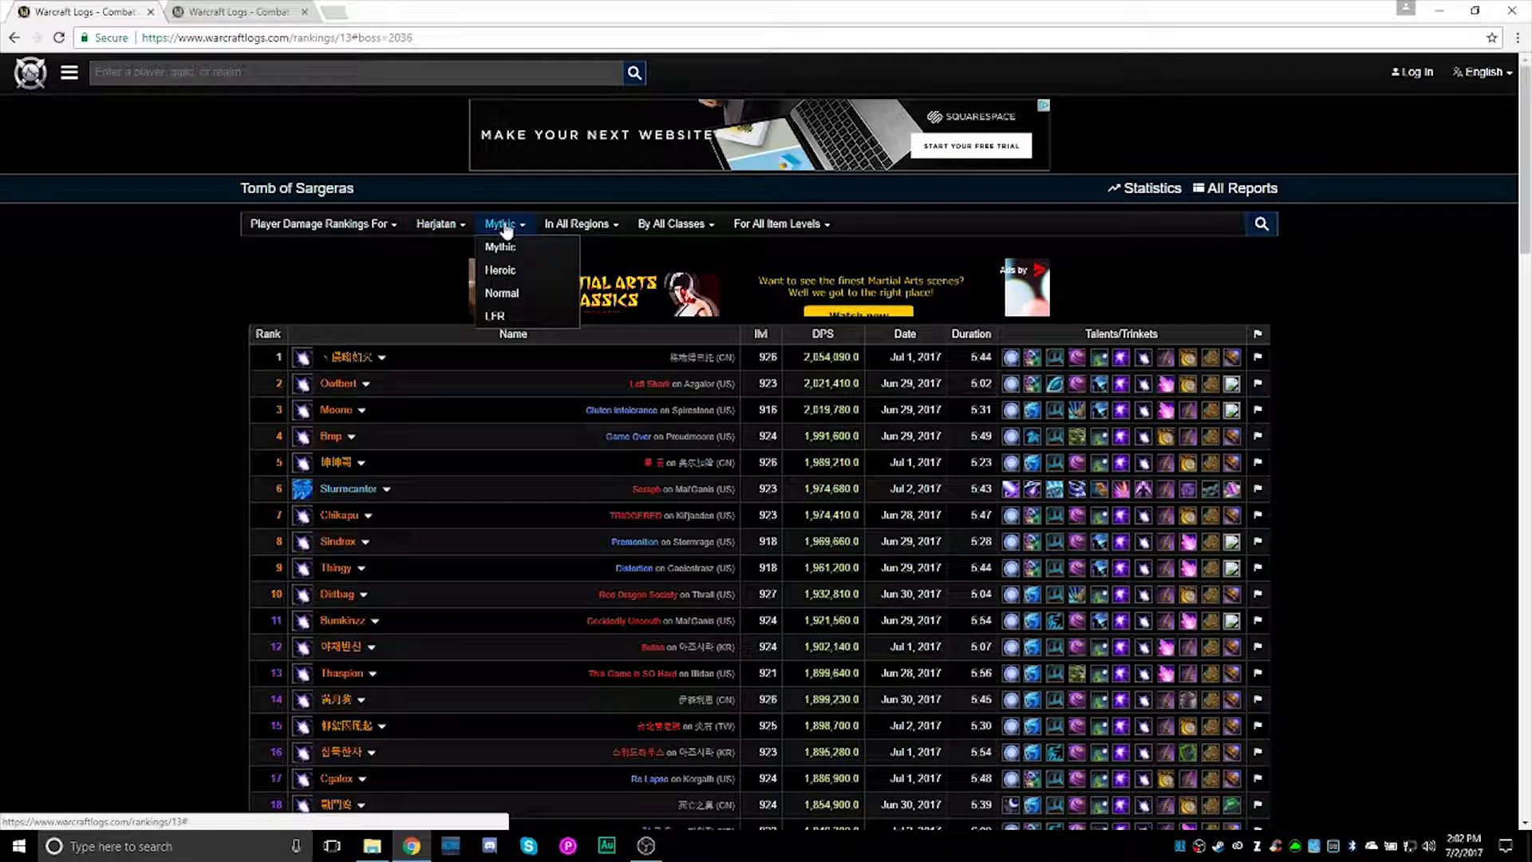
click(526, 294)
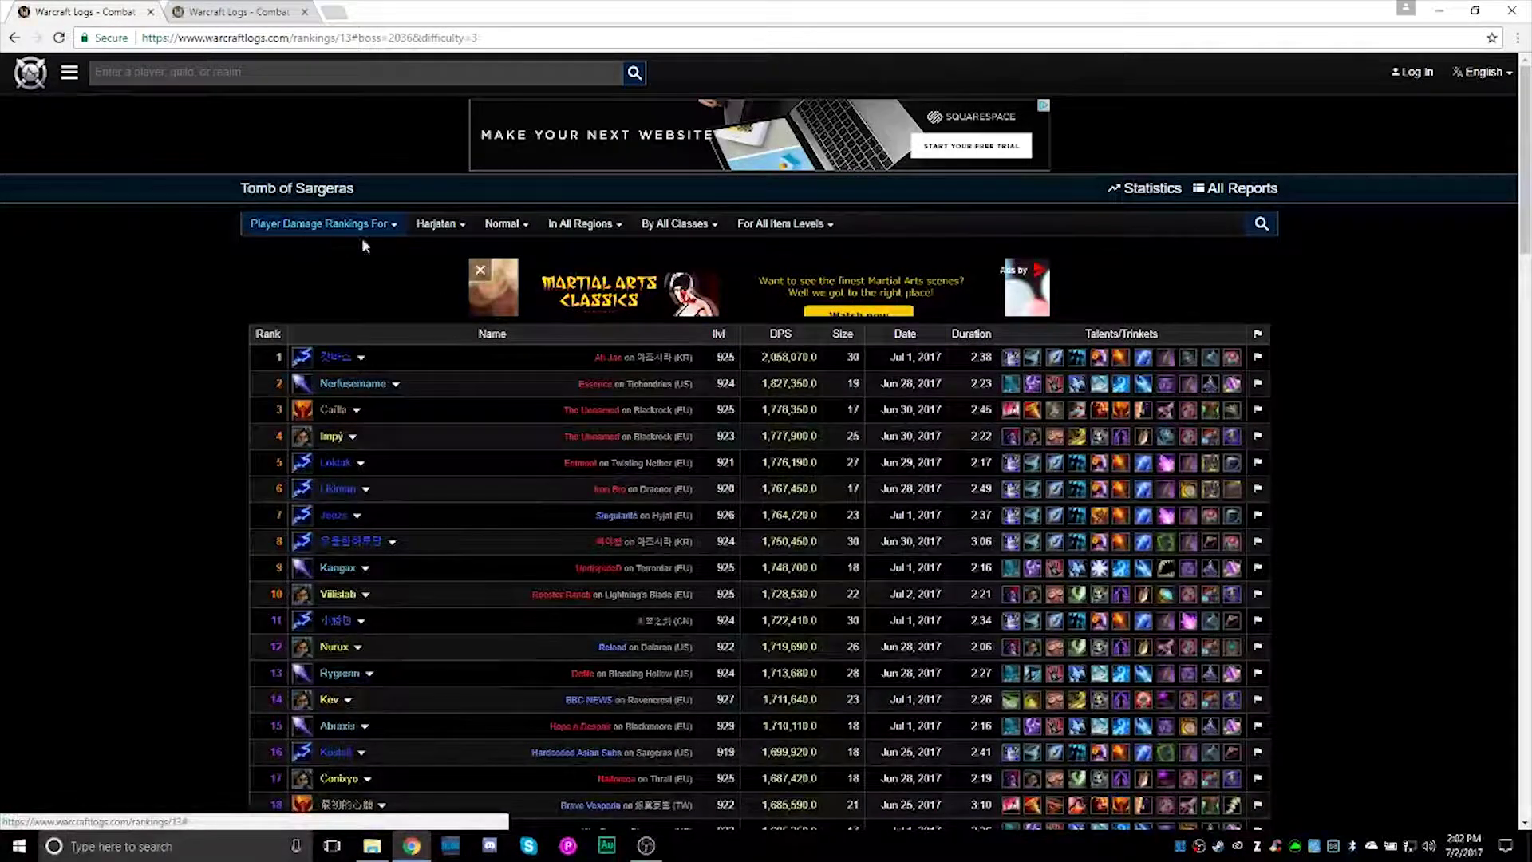
- Review the region and ranking type options, and filter the Harjatan rankings to Destruction Warlocks
click(565, 227)
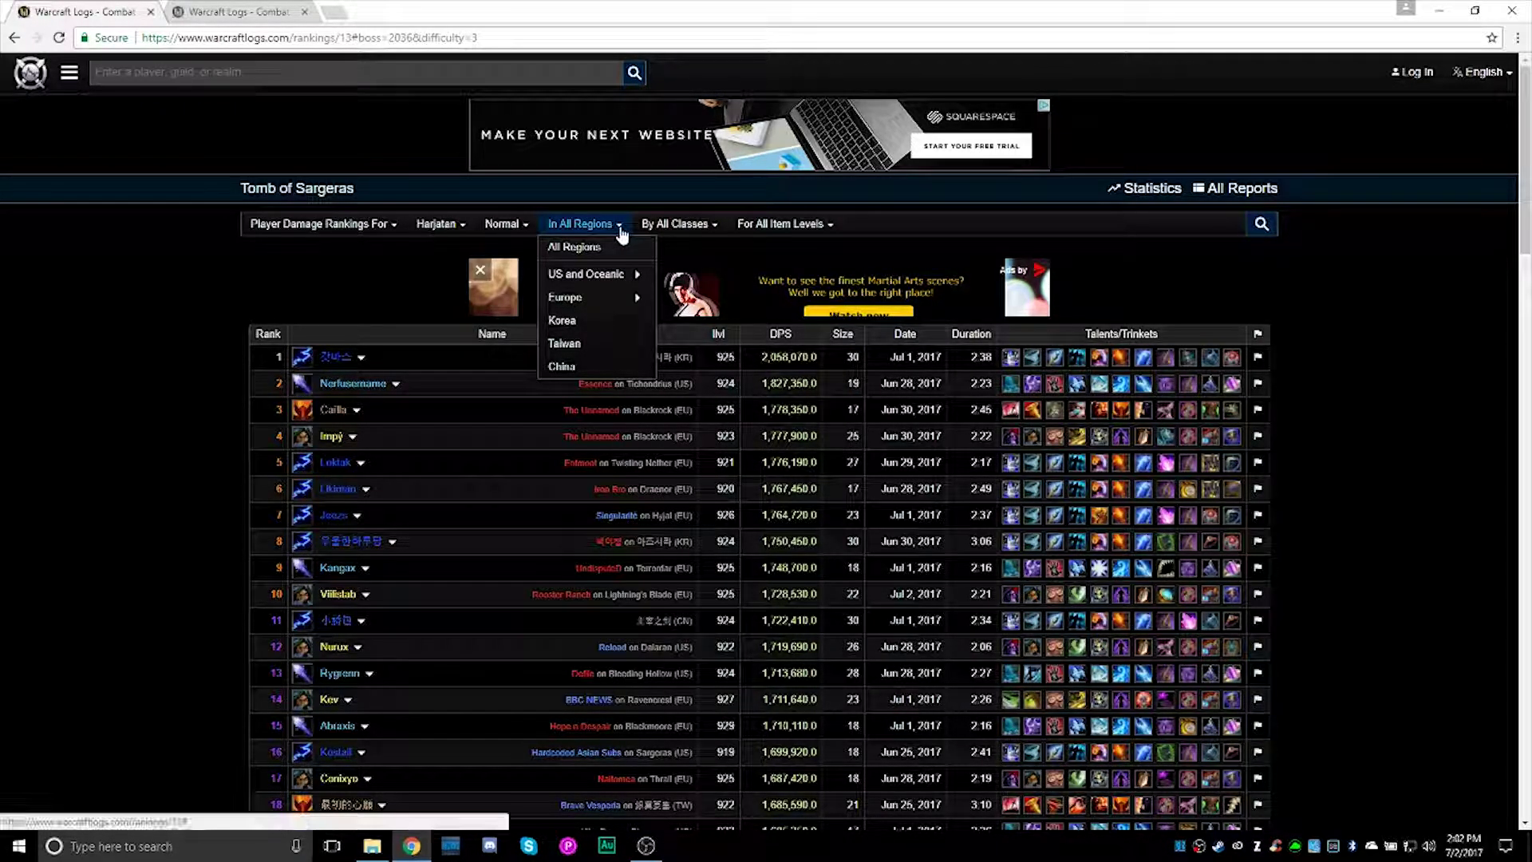
click(366, 226)
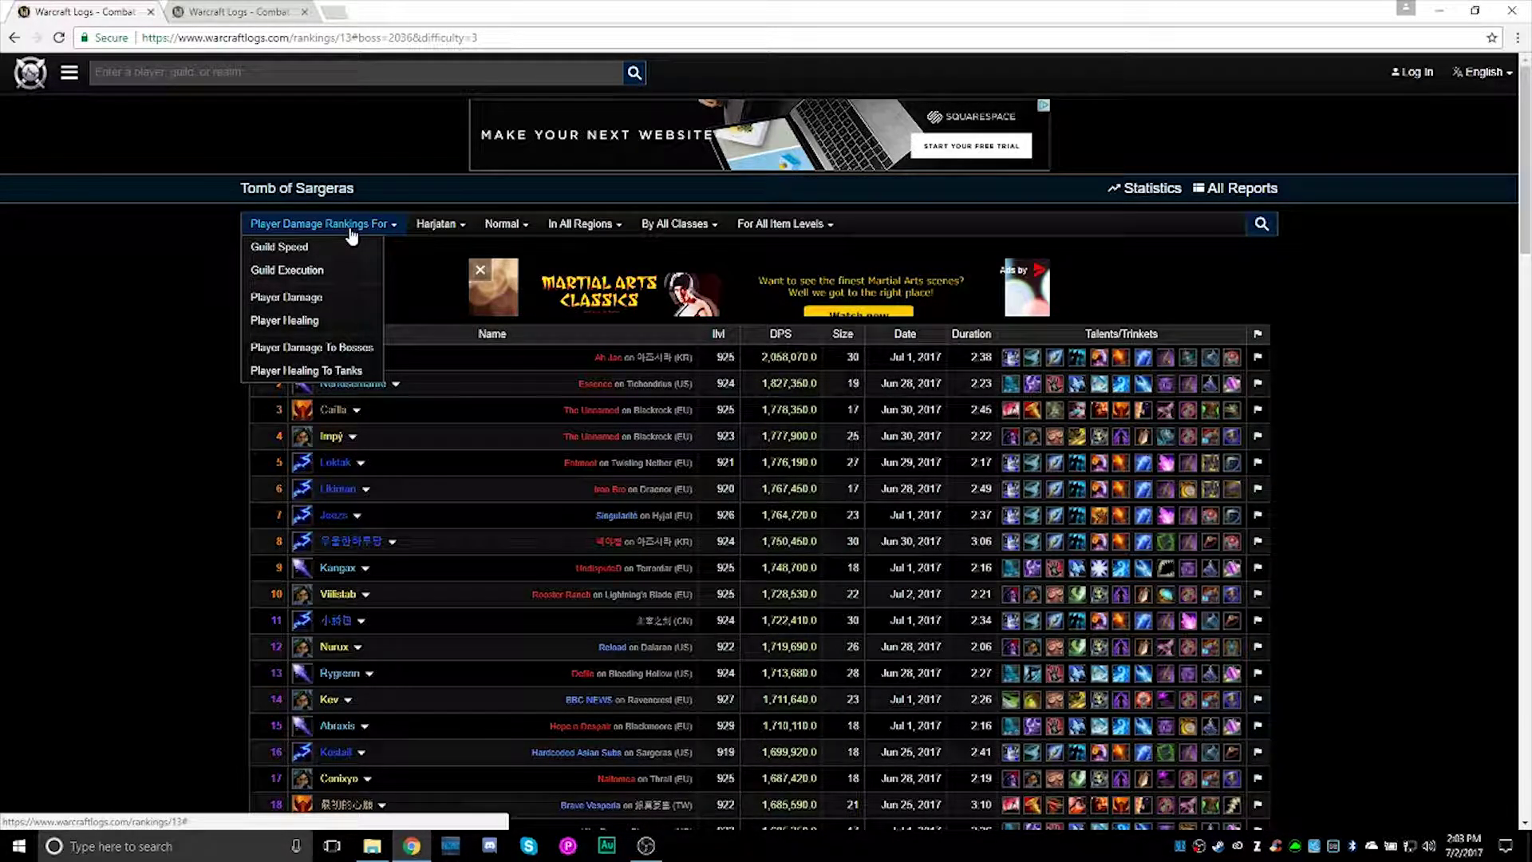
click(710, 225)
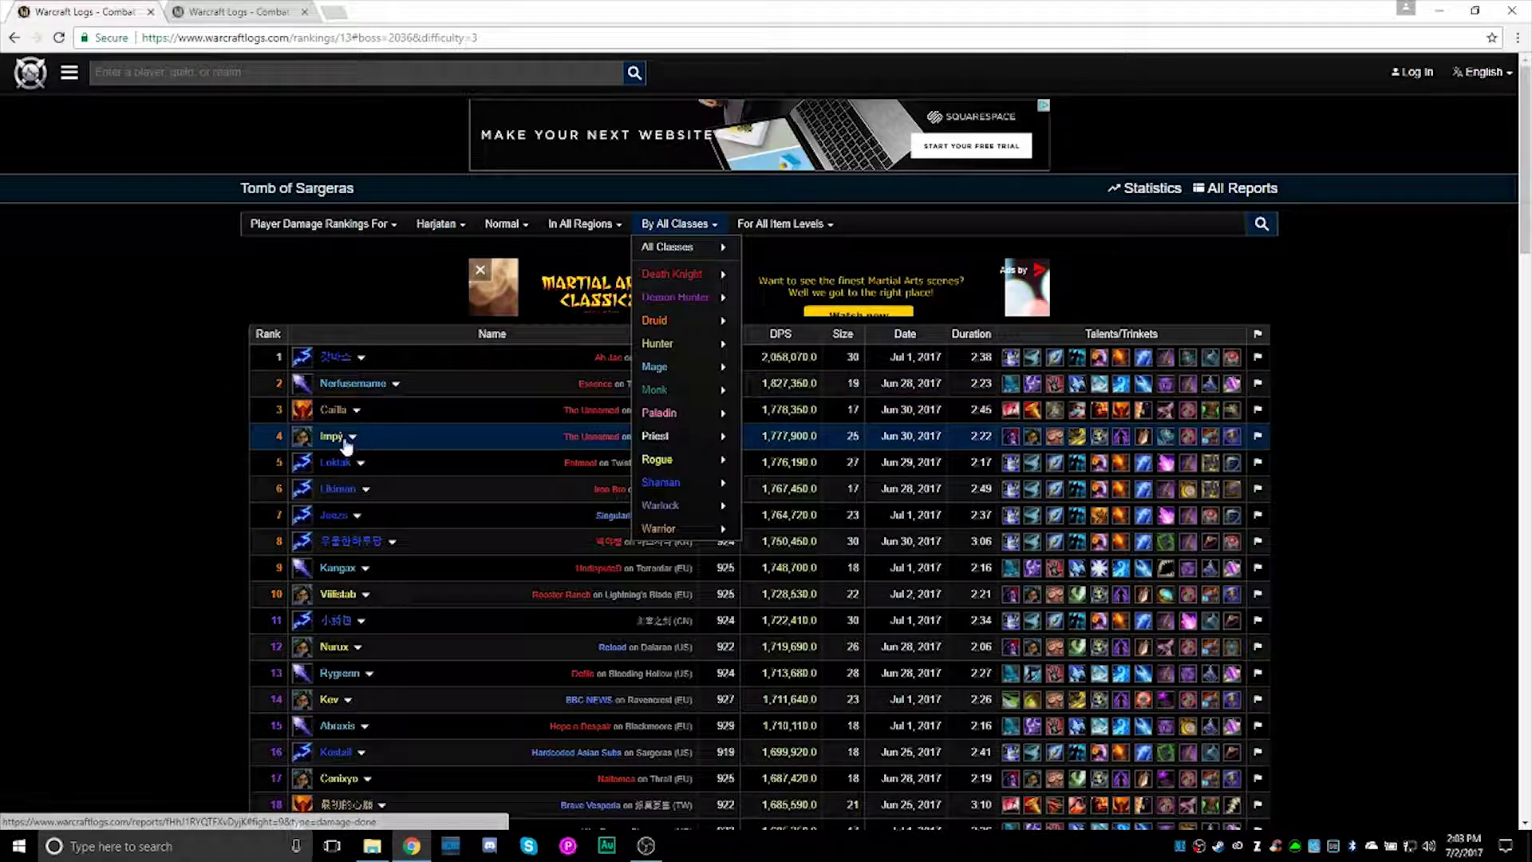
mouse_move(679, 481)
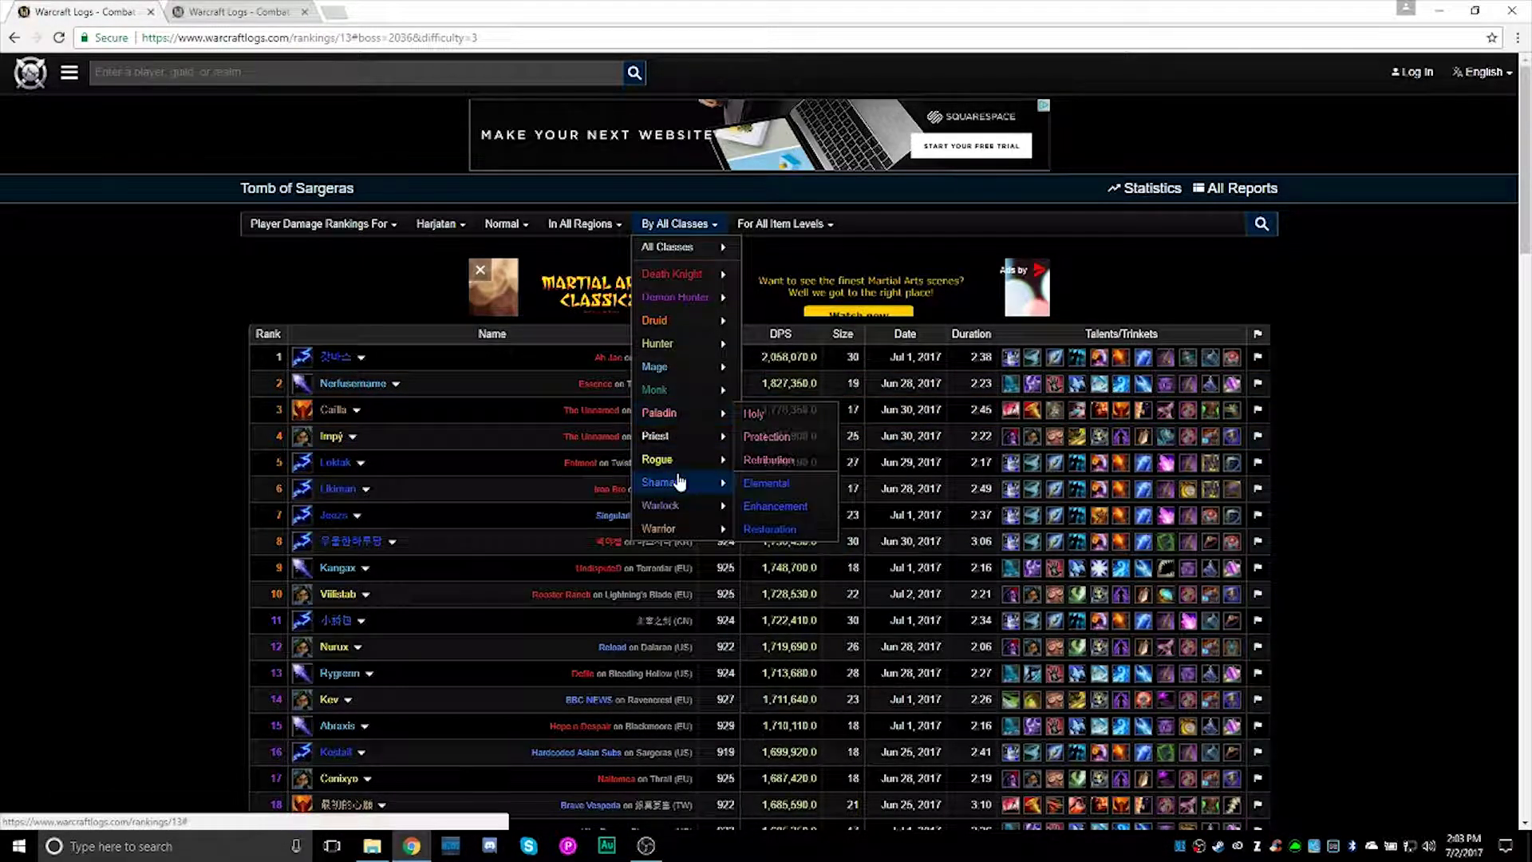
mouse_move(687, 509)
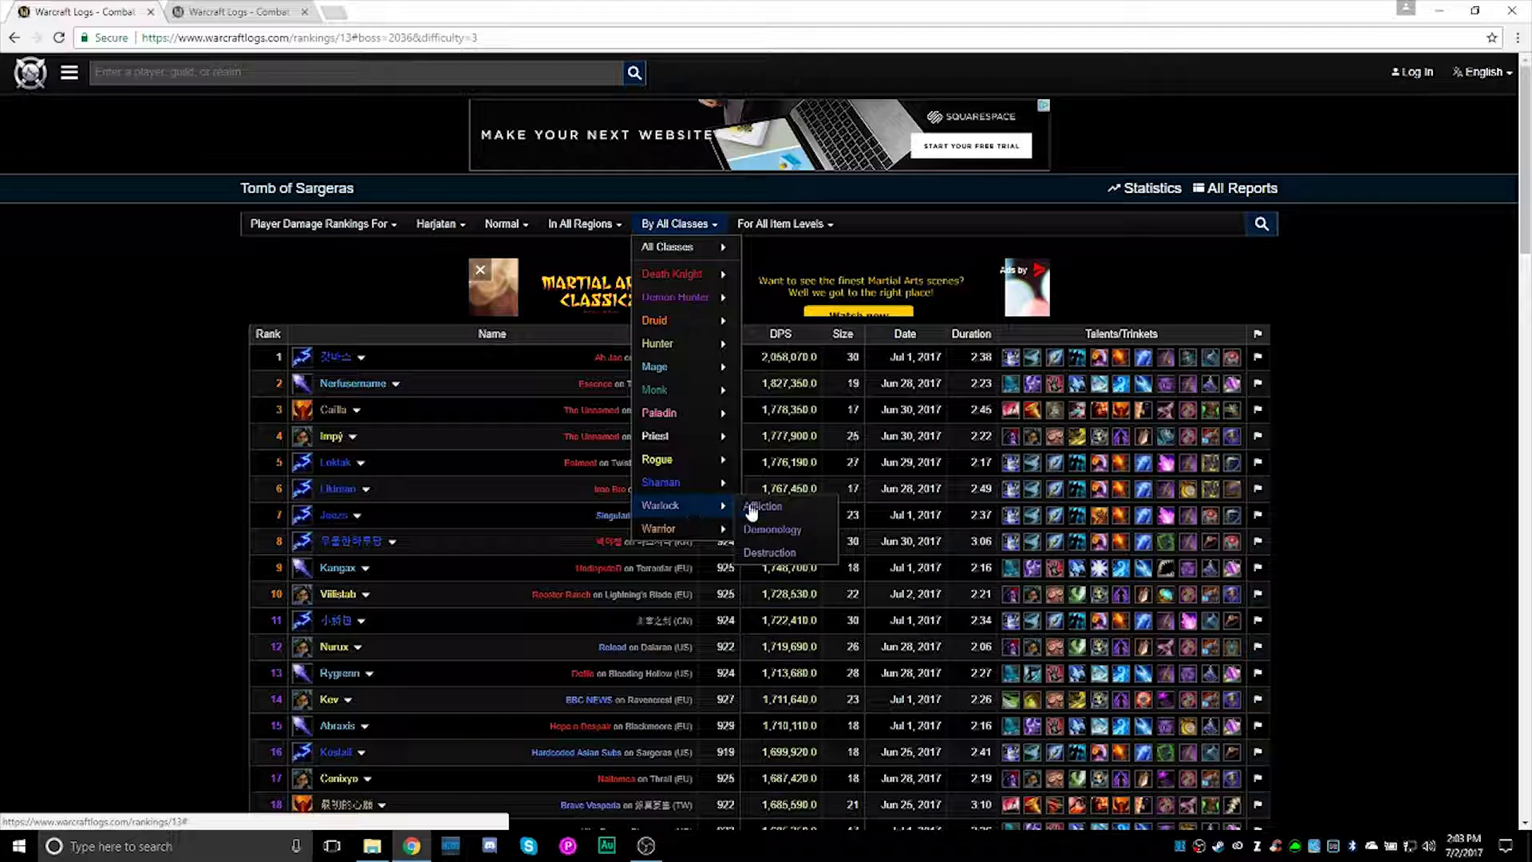
click(777, 554)
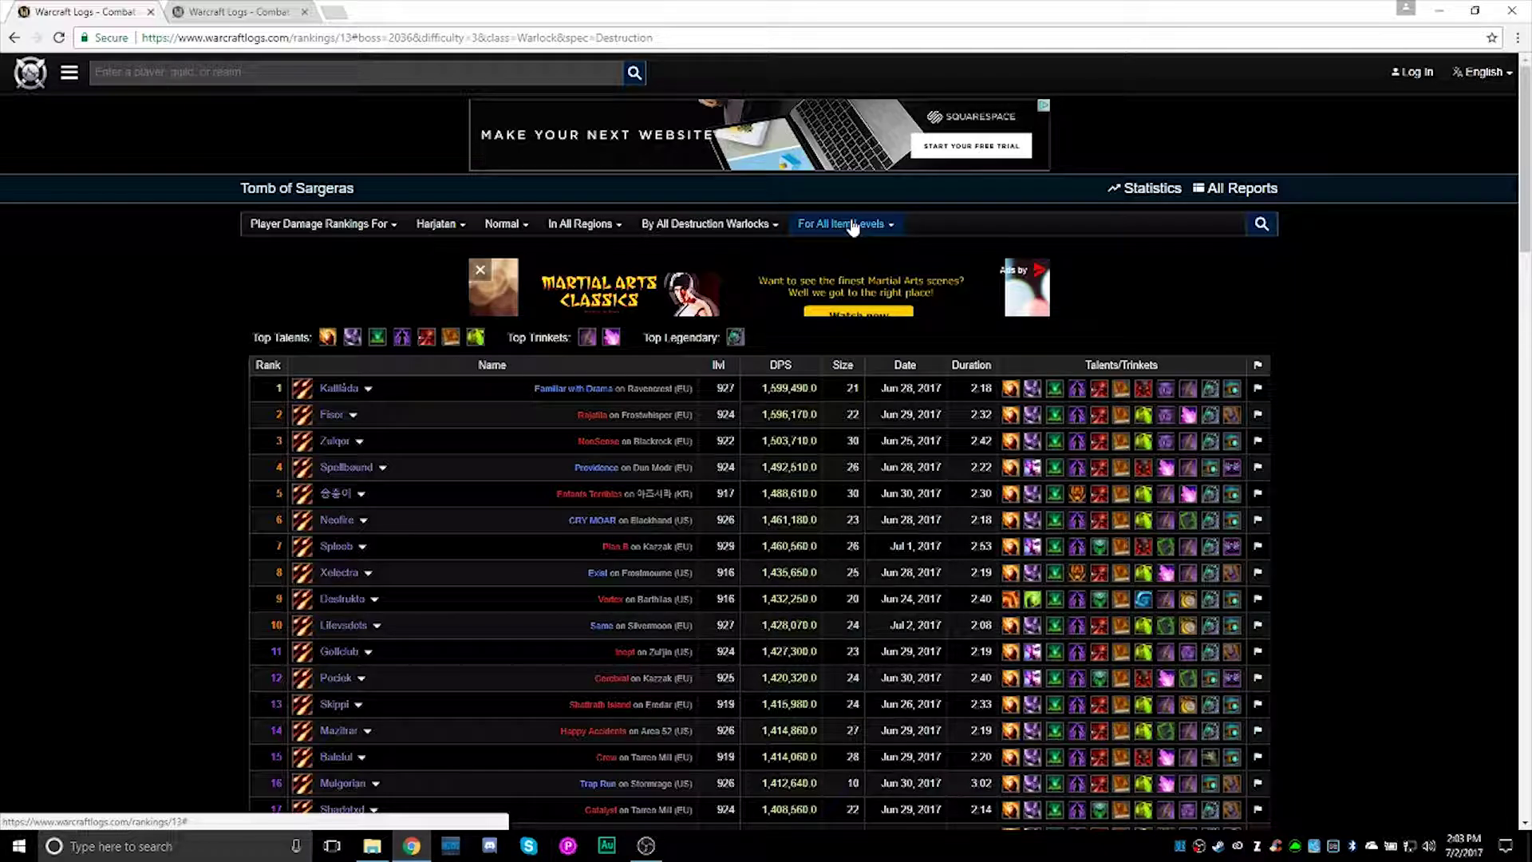
- Look through the ranked Destruction Warlocks and their talent and trinket choices
scroll(825, 418, down, 4)
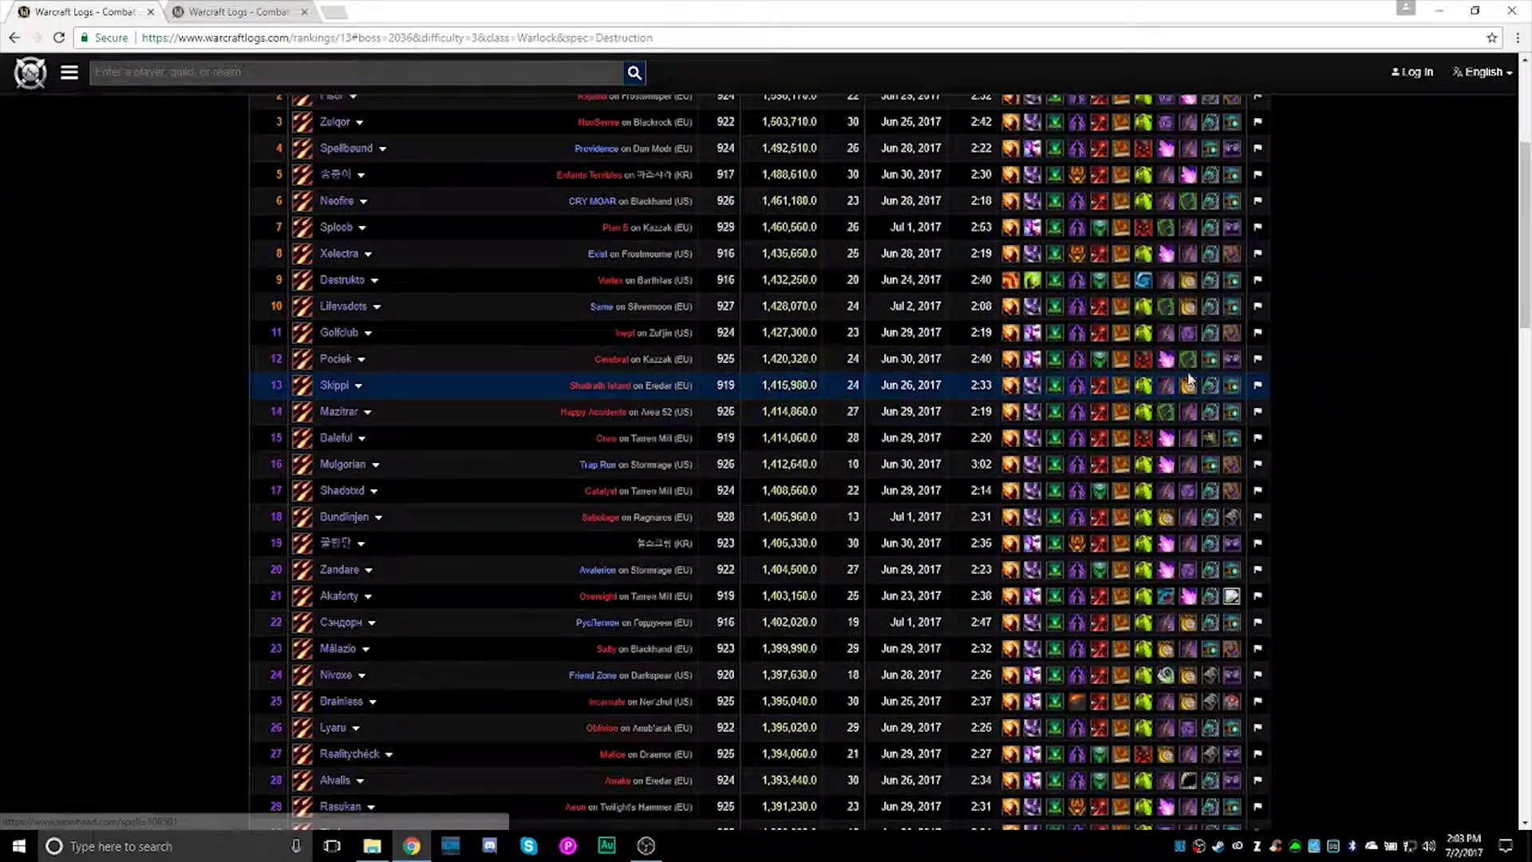
mouse_move(1232, 393)
mouse_move(1145, 397)
scroll(682, 454, down, 4)
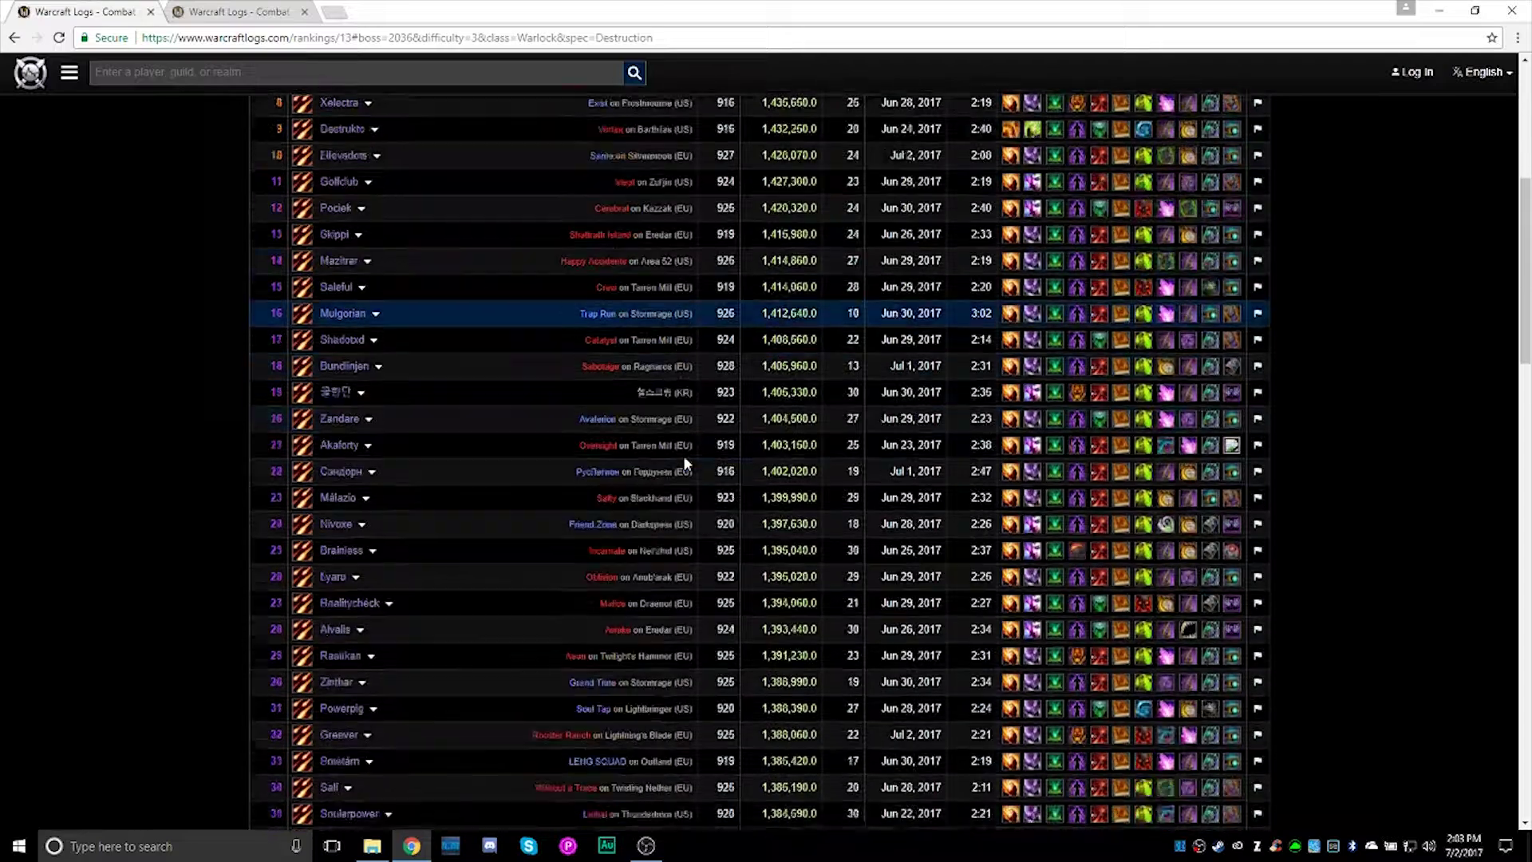
scroll(661, 476, up, 8)
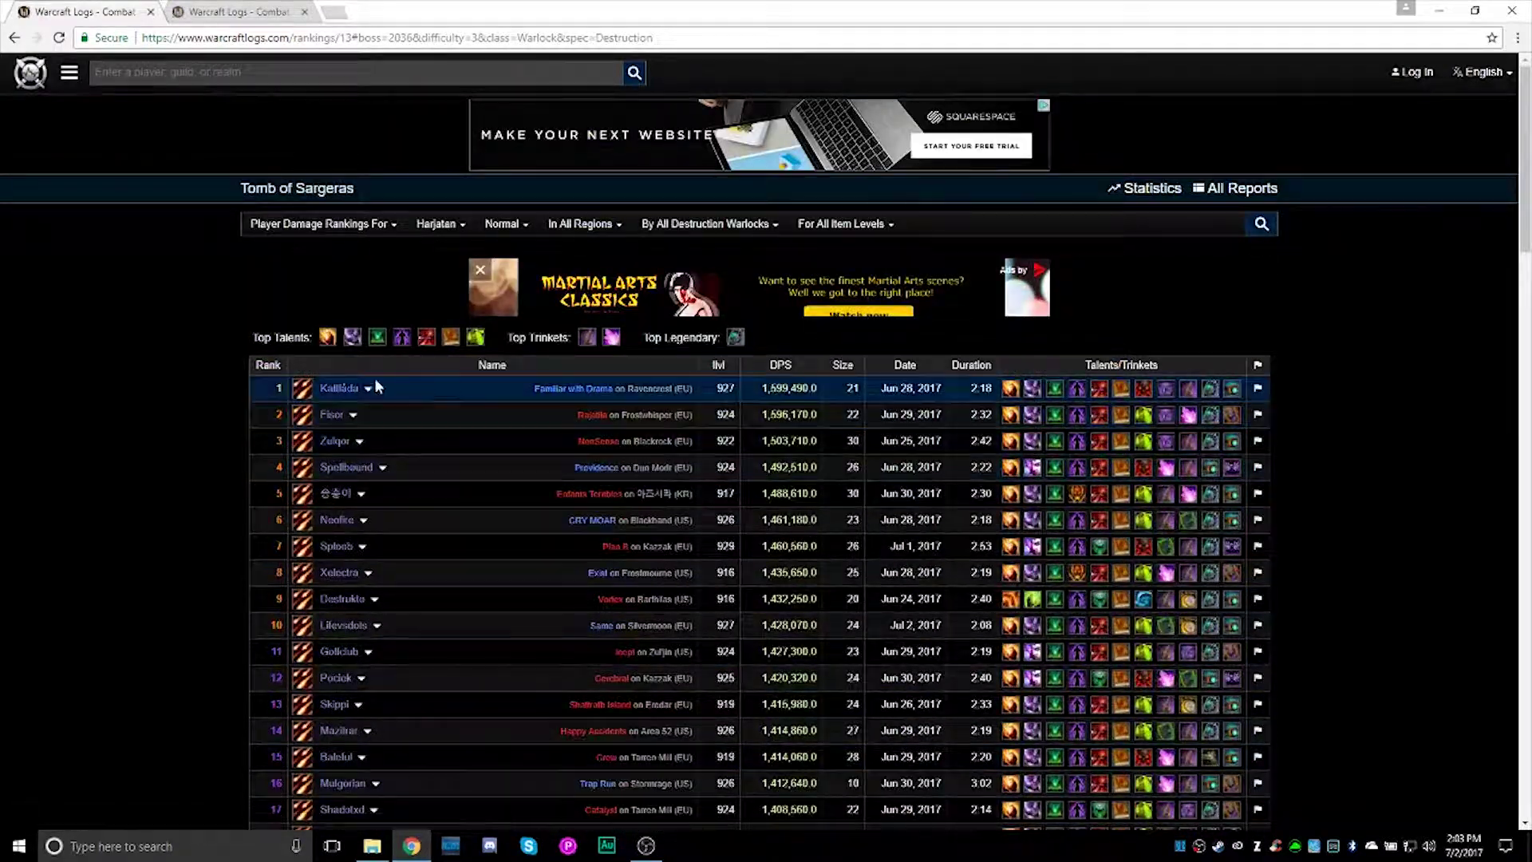
- Examine the top talents and top trinkets summary and compare it with the talents of individual ranked players
mouse_move(324, 340)
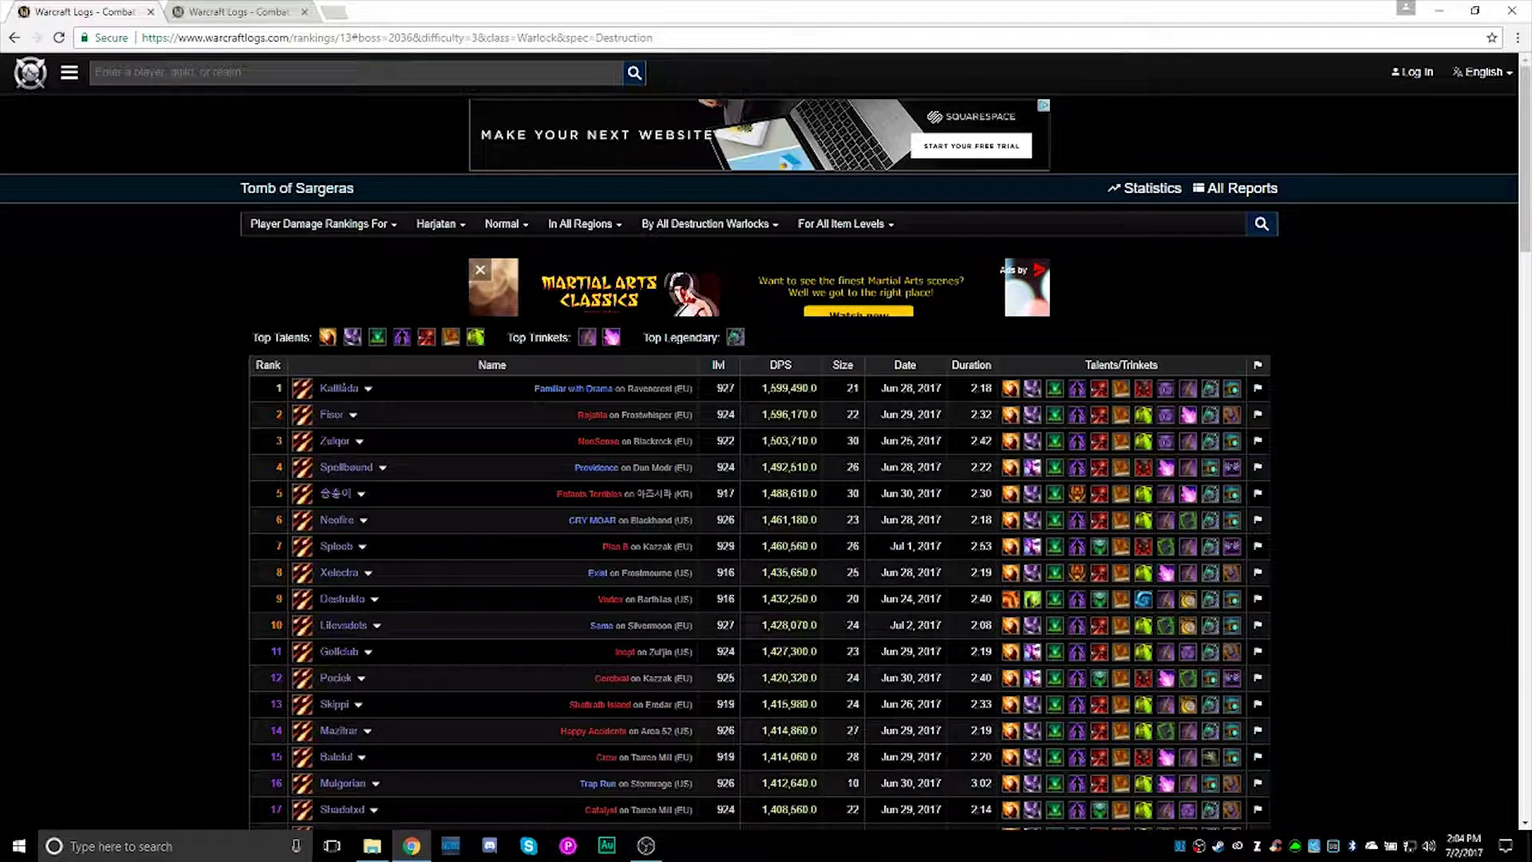
mouse_move(619, 341)
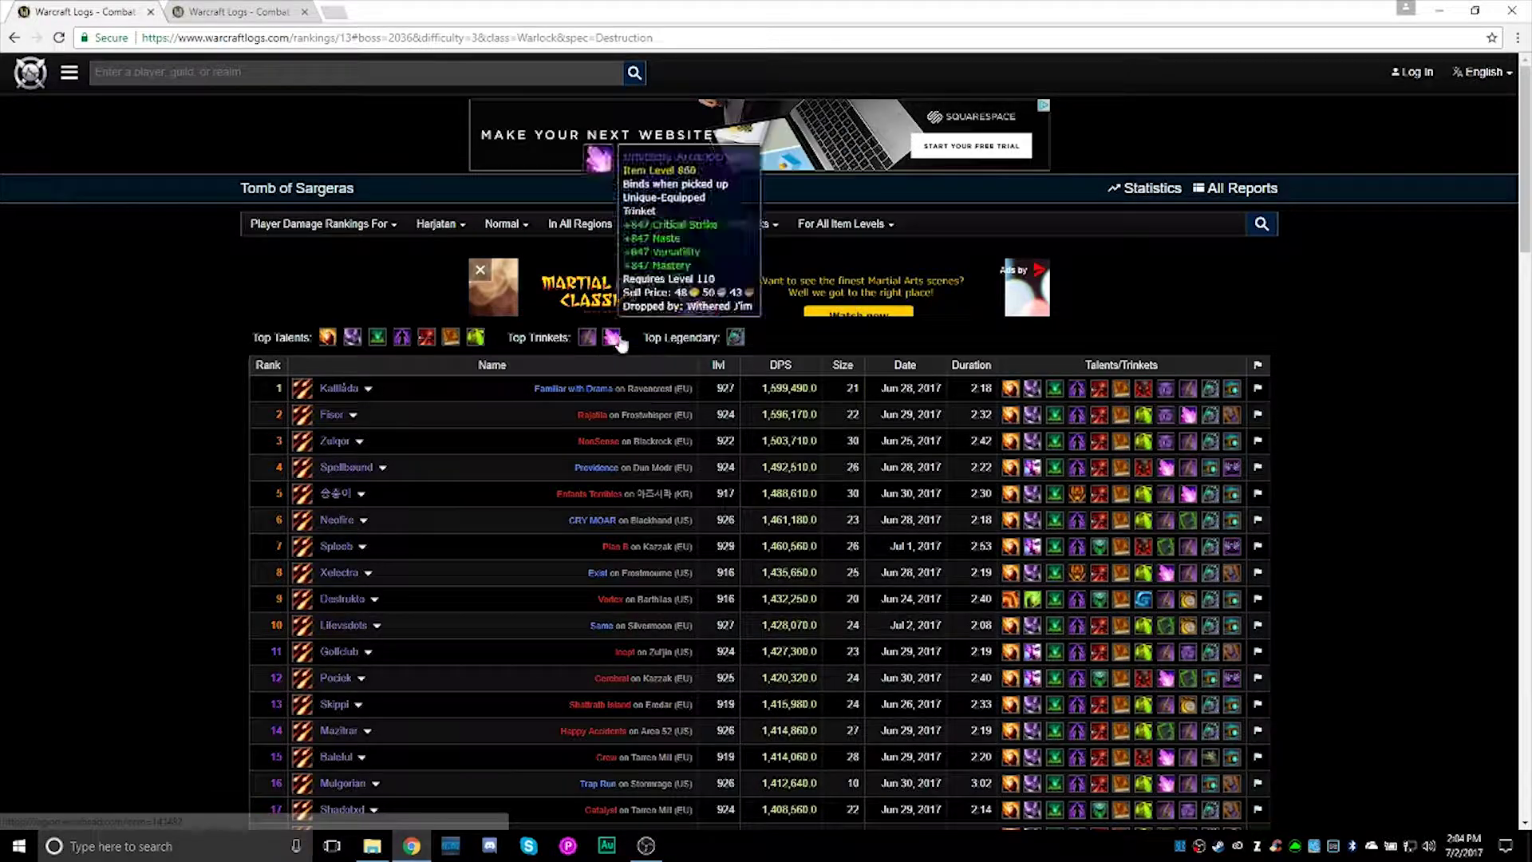
mouse_move(475, 342)
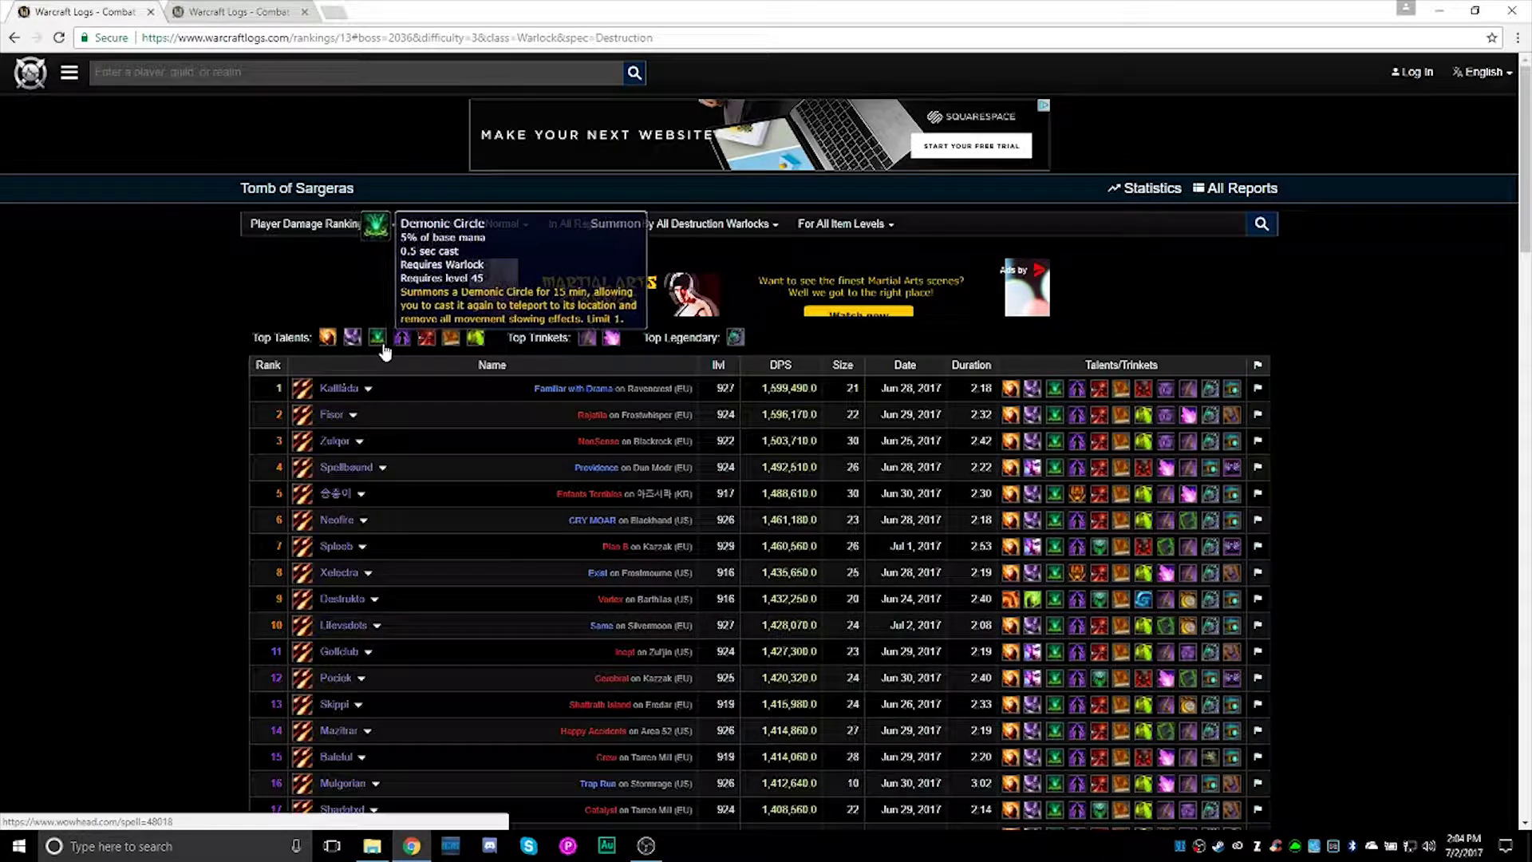
mouse_move(401, 349)
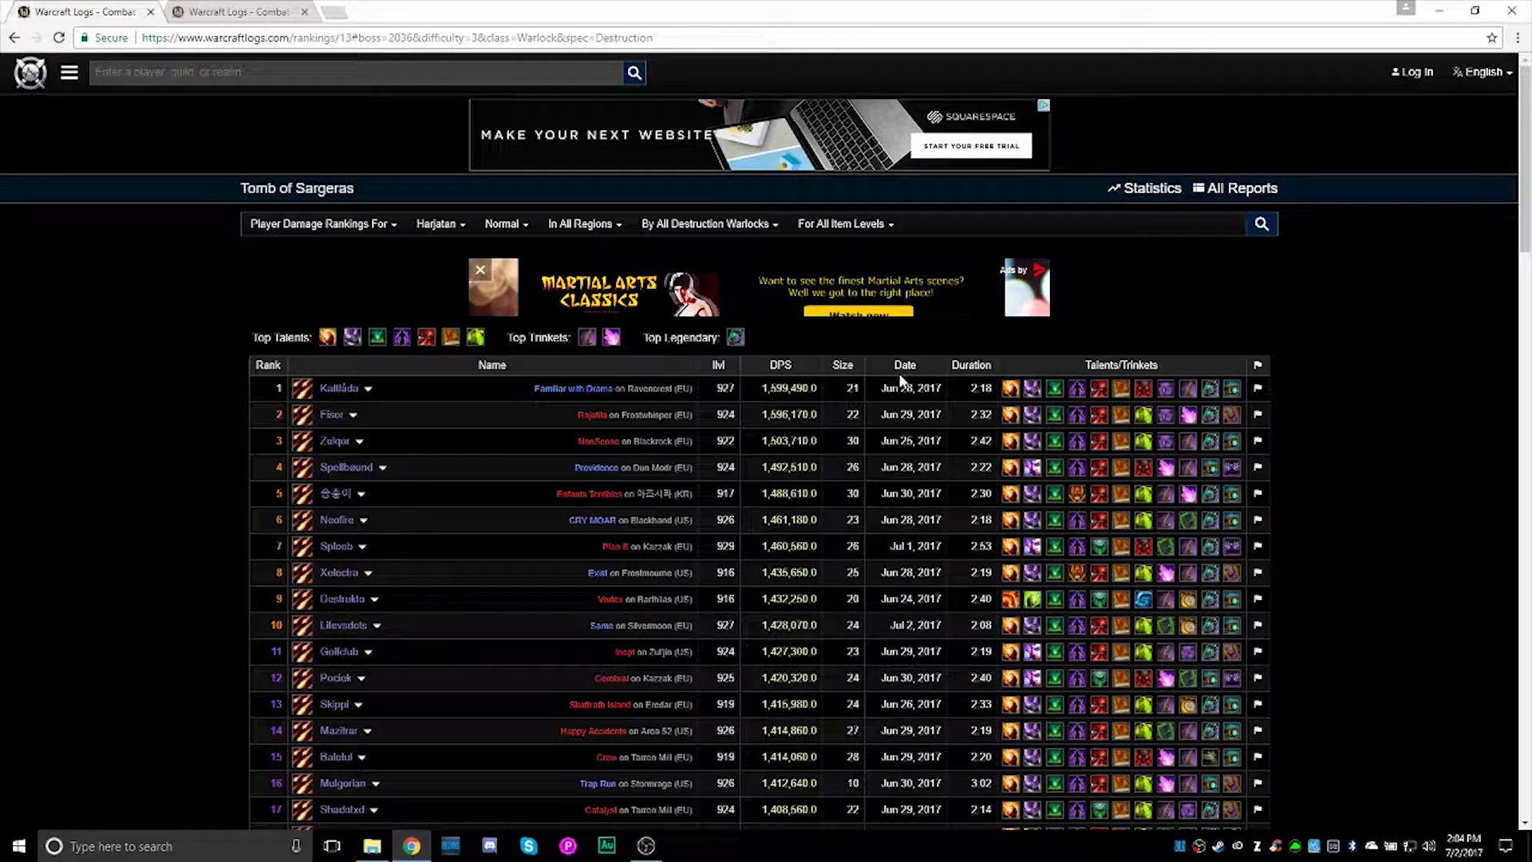
mouse_move(1167, 471)
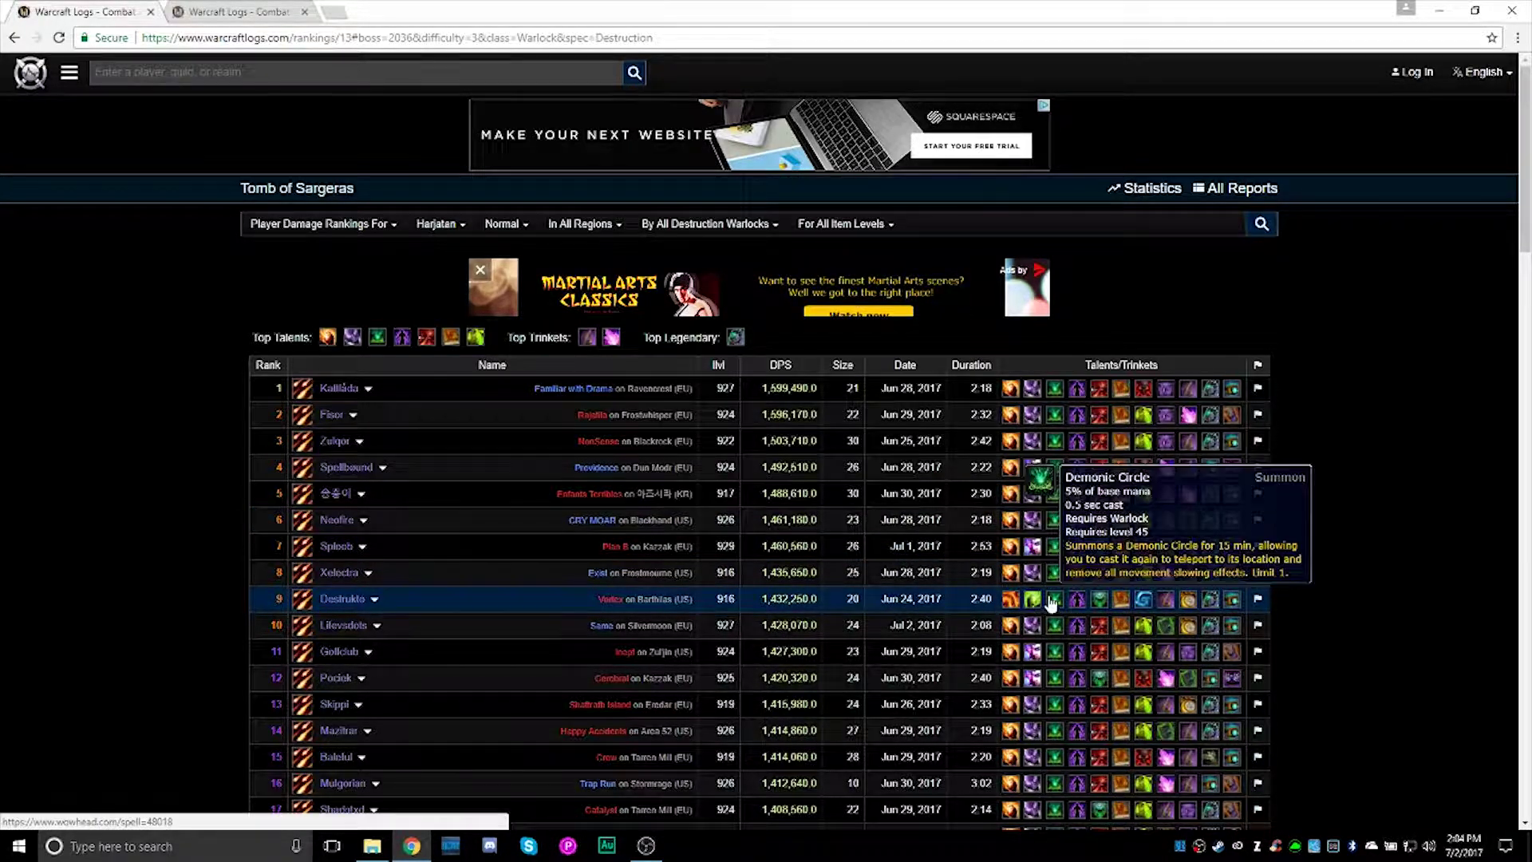
scroll(1141, 593, down, 1)
scroll(1141, 593, down, 2)
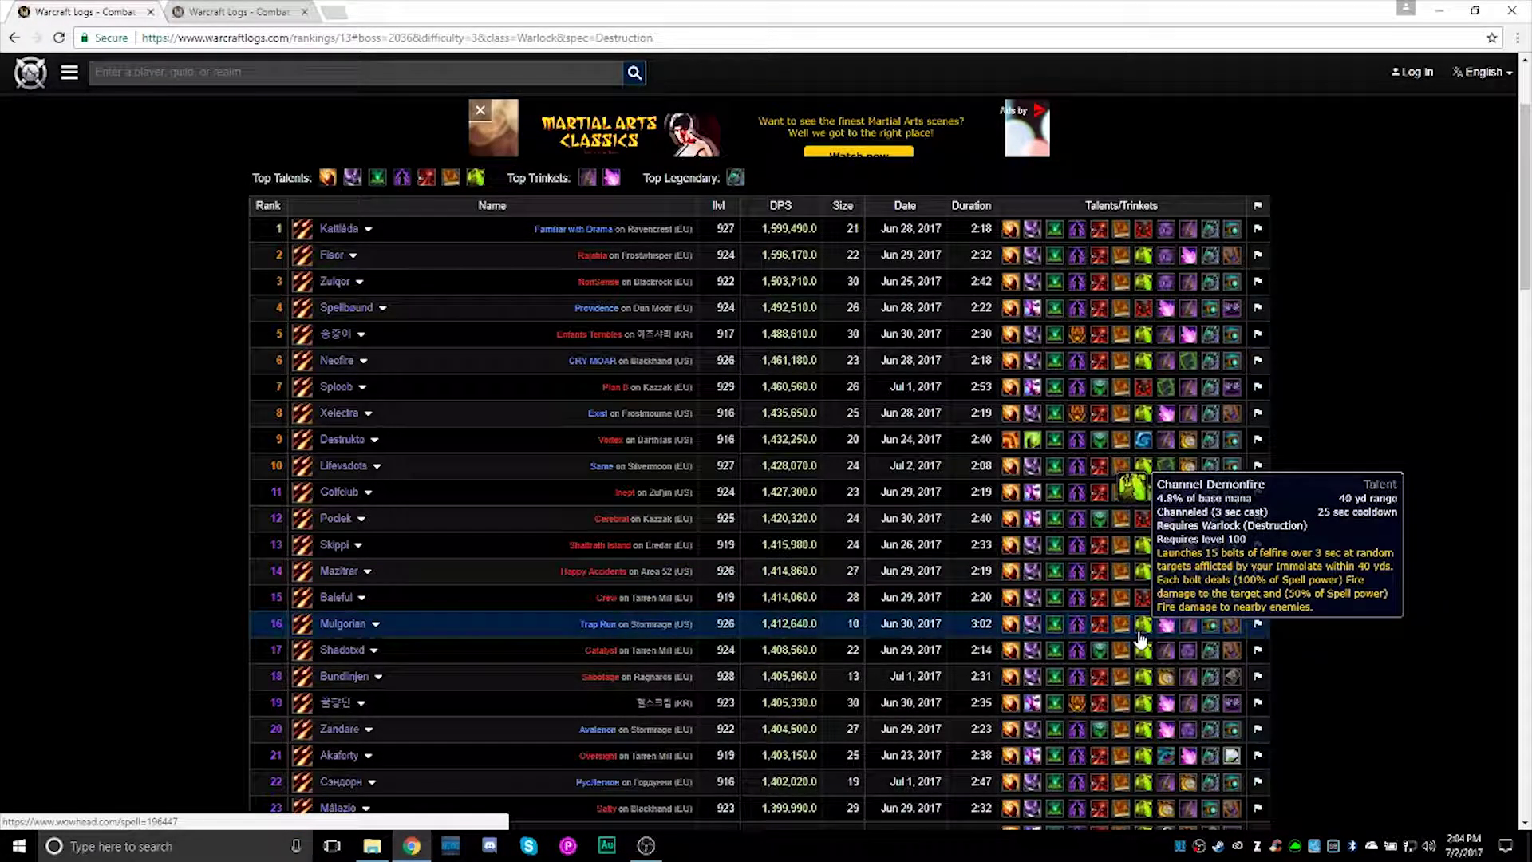
scroll(1141, 638, up, 1)
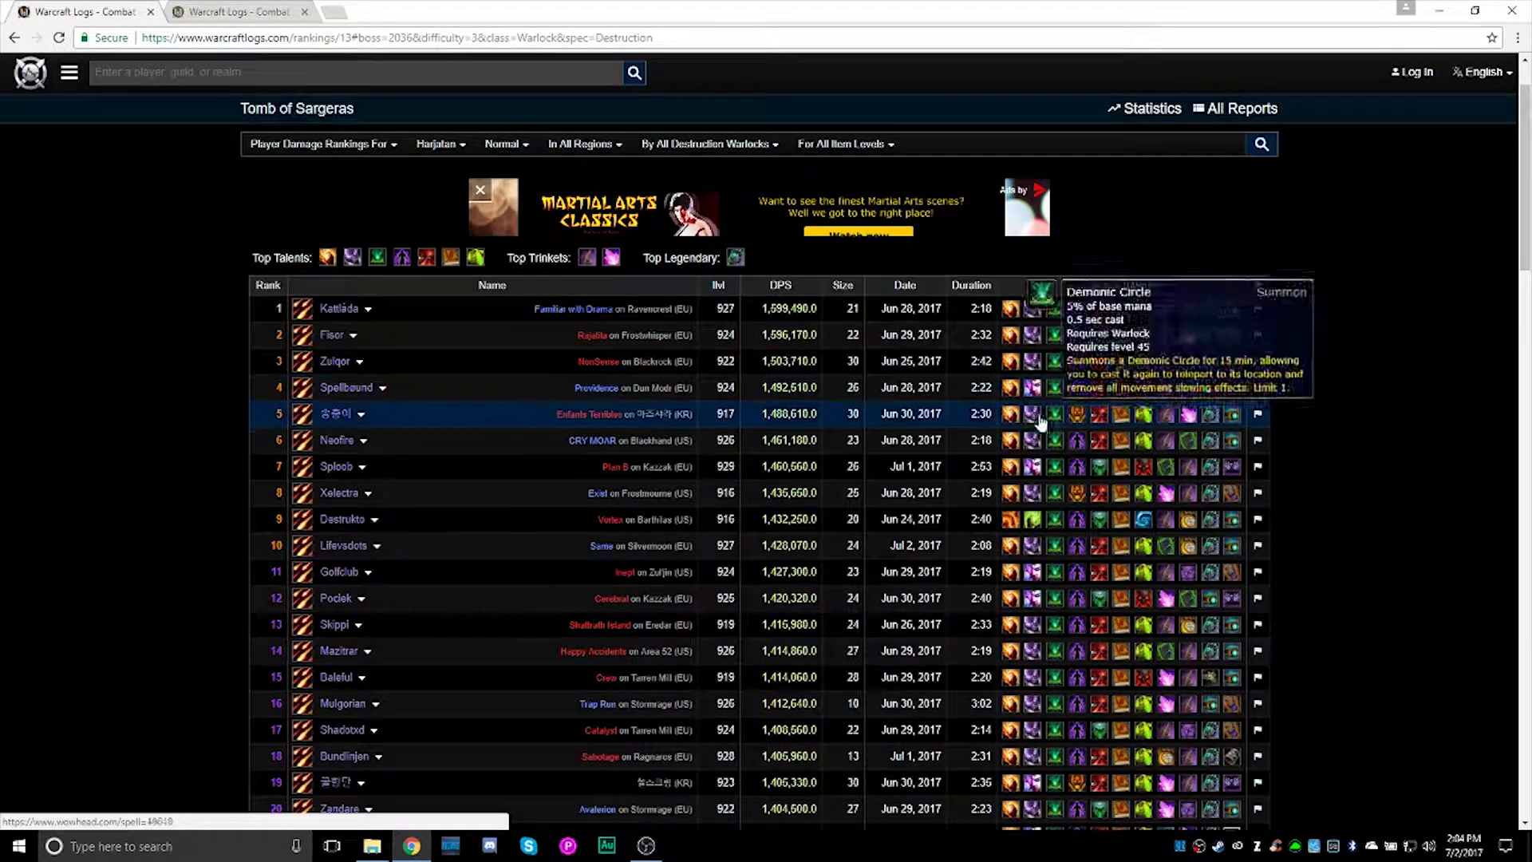
scroll(396, 379, up, 1)
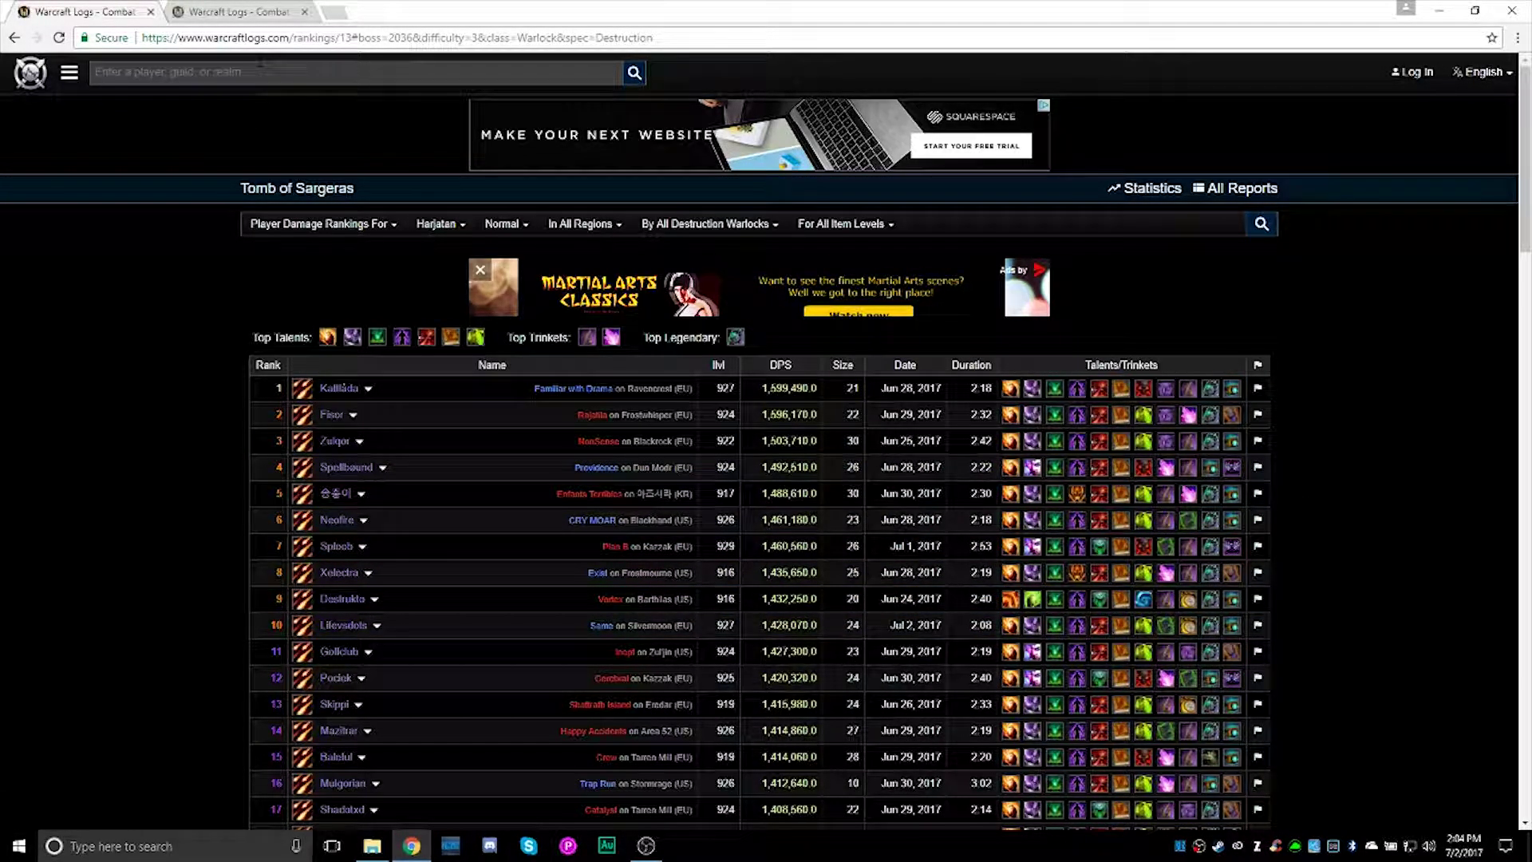
- Switch to the Normal Tomb 6/21/17 report and examine the Destruction Warlock's talents, gear and item level performance in the damage done table
click(249, 12)
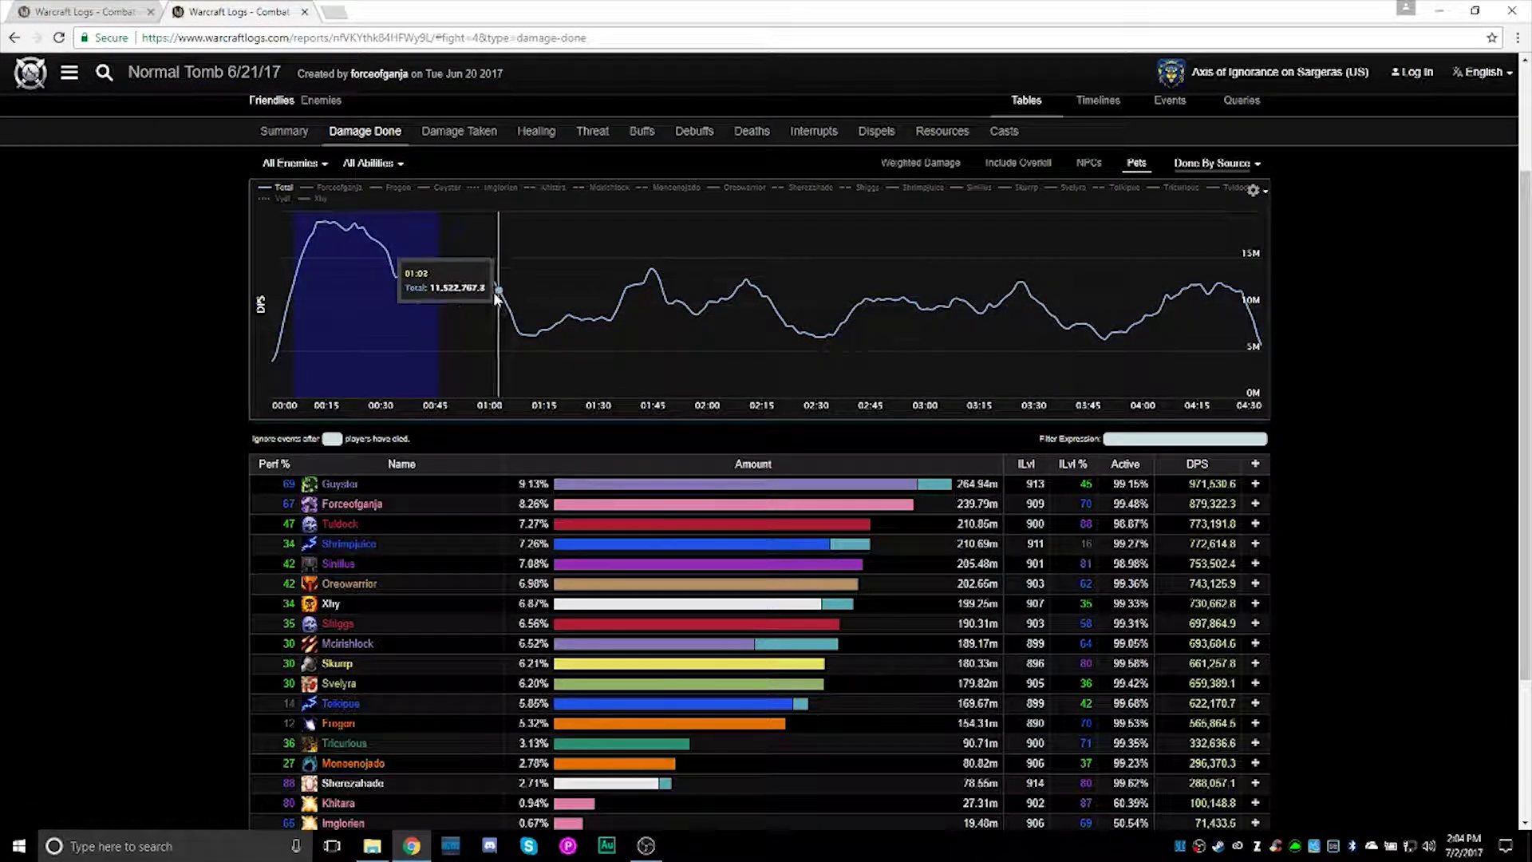
scroll(197, 370, up, 2)
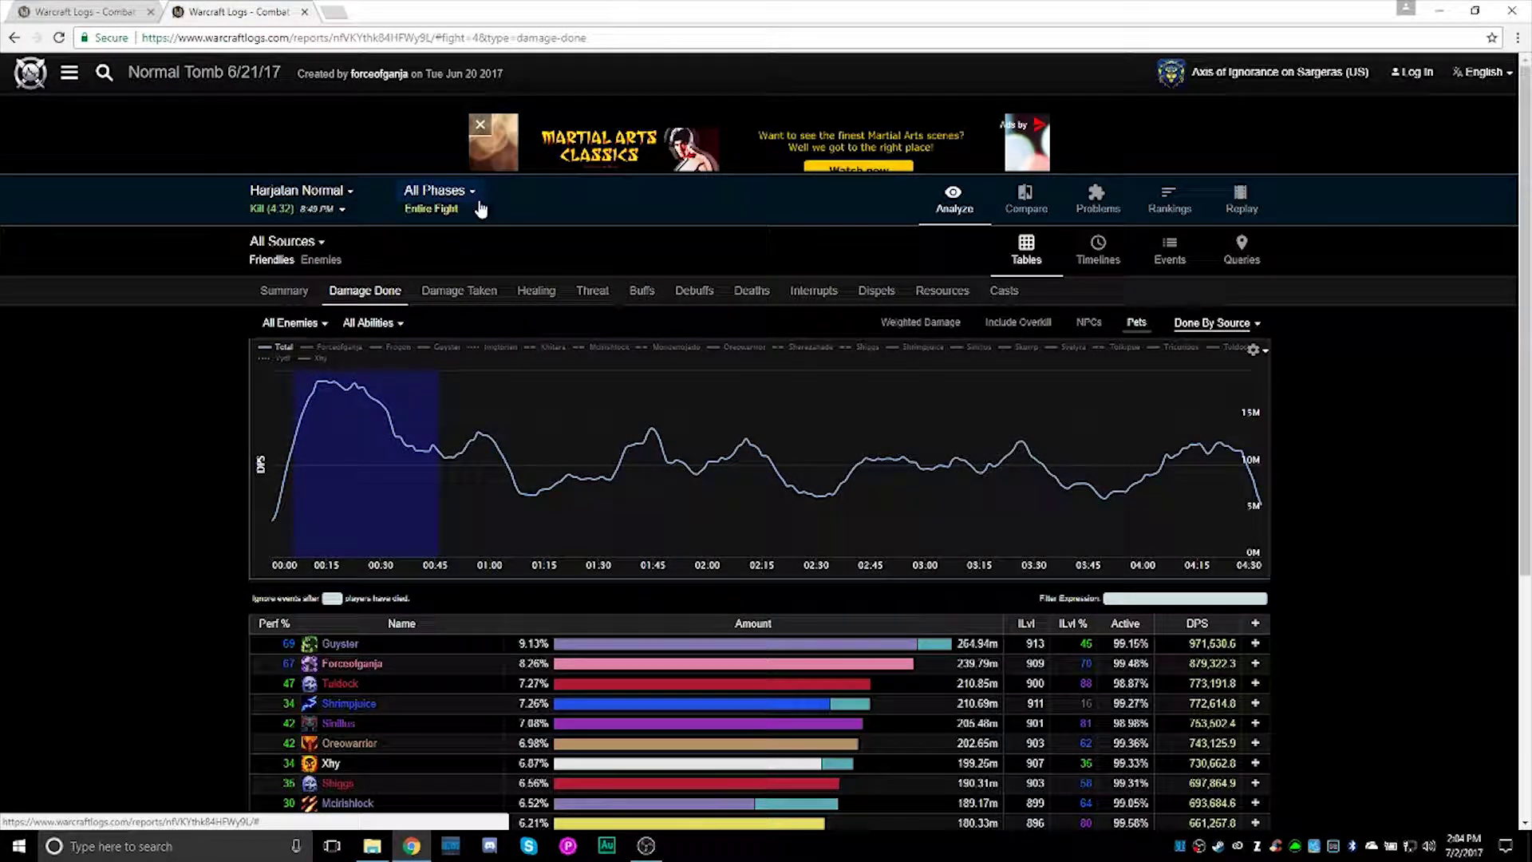
scroll(513, 391, down, 2)
scroll(355, 495, down, 3)
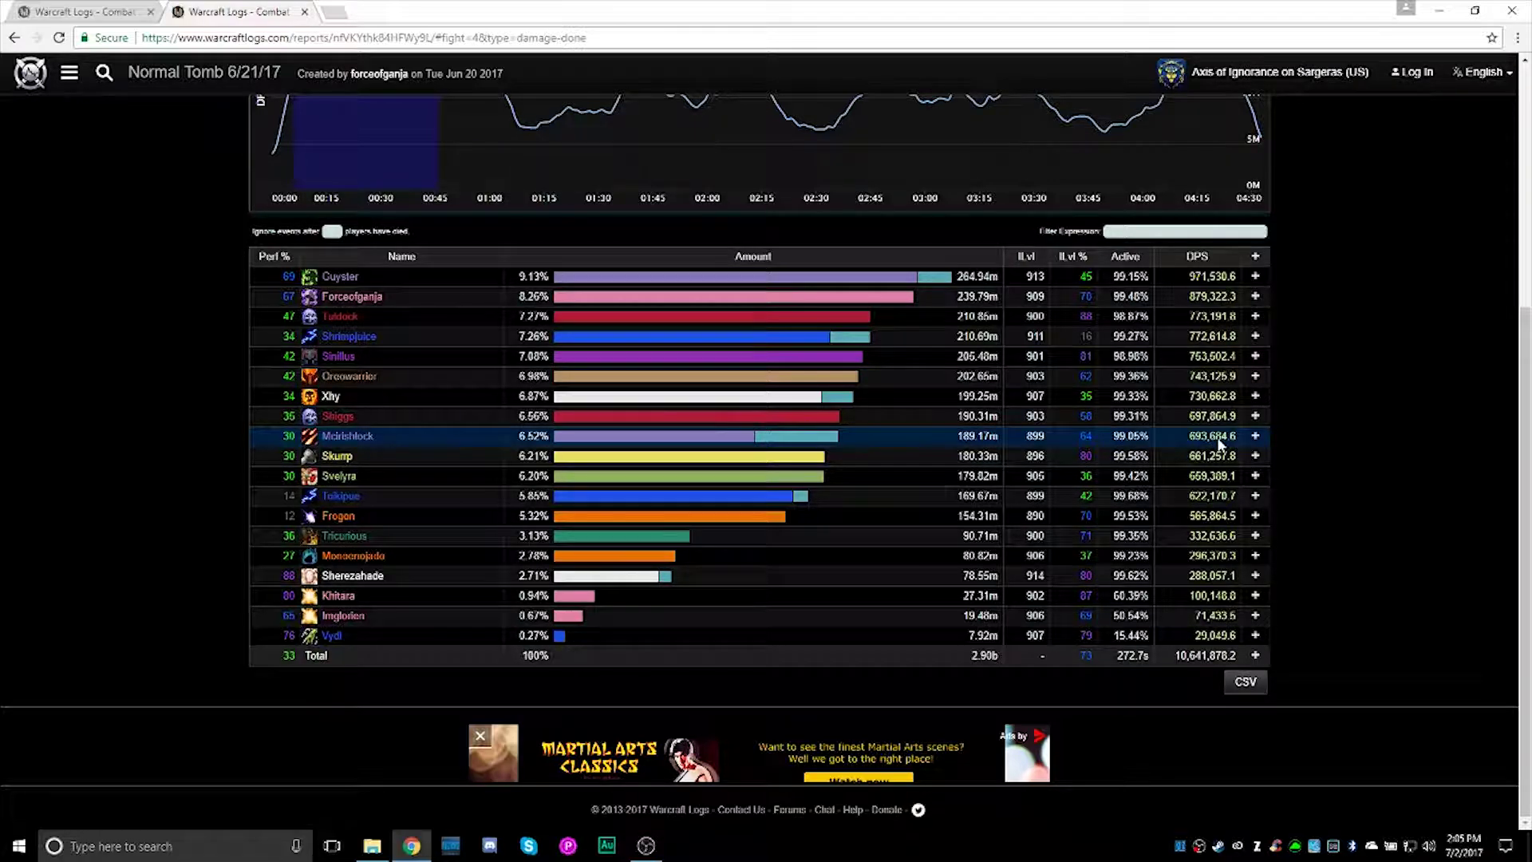
mouse_move(295, 443)
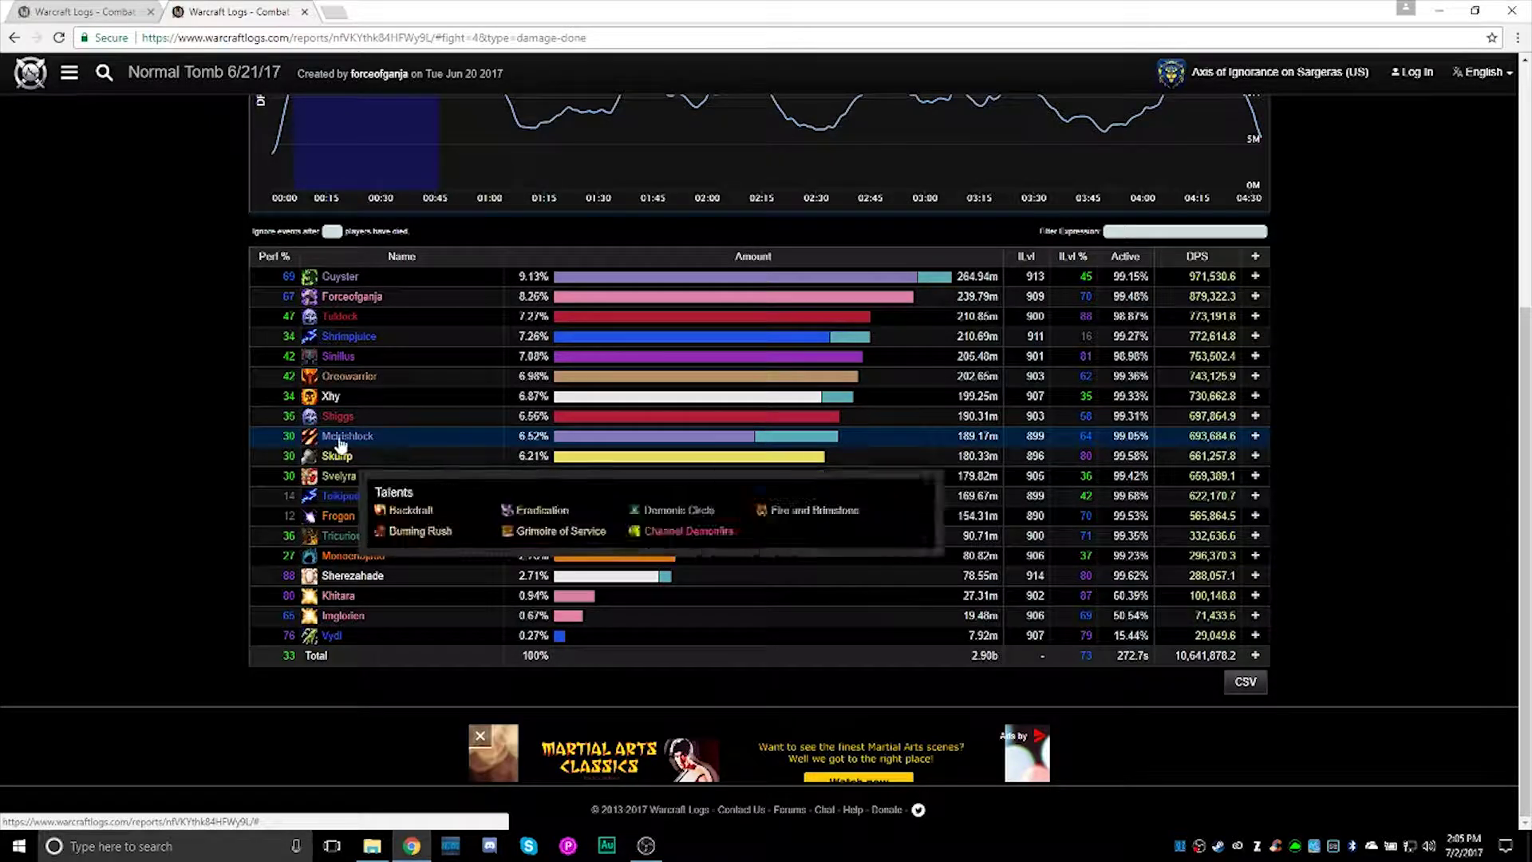
mouse_move(1037, 440)
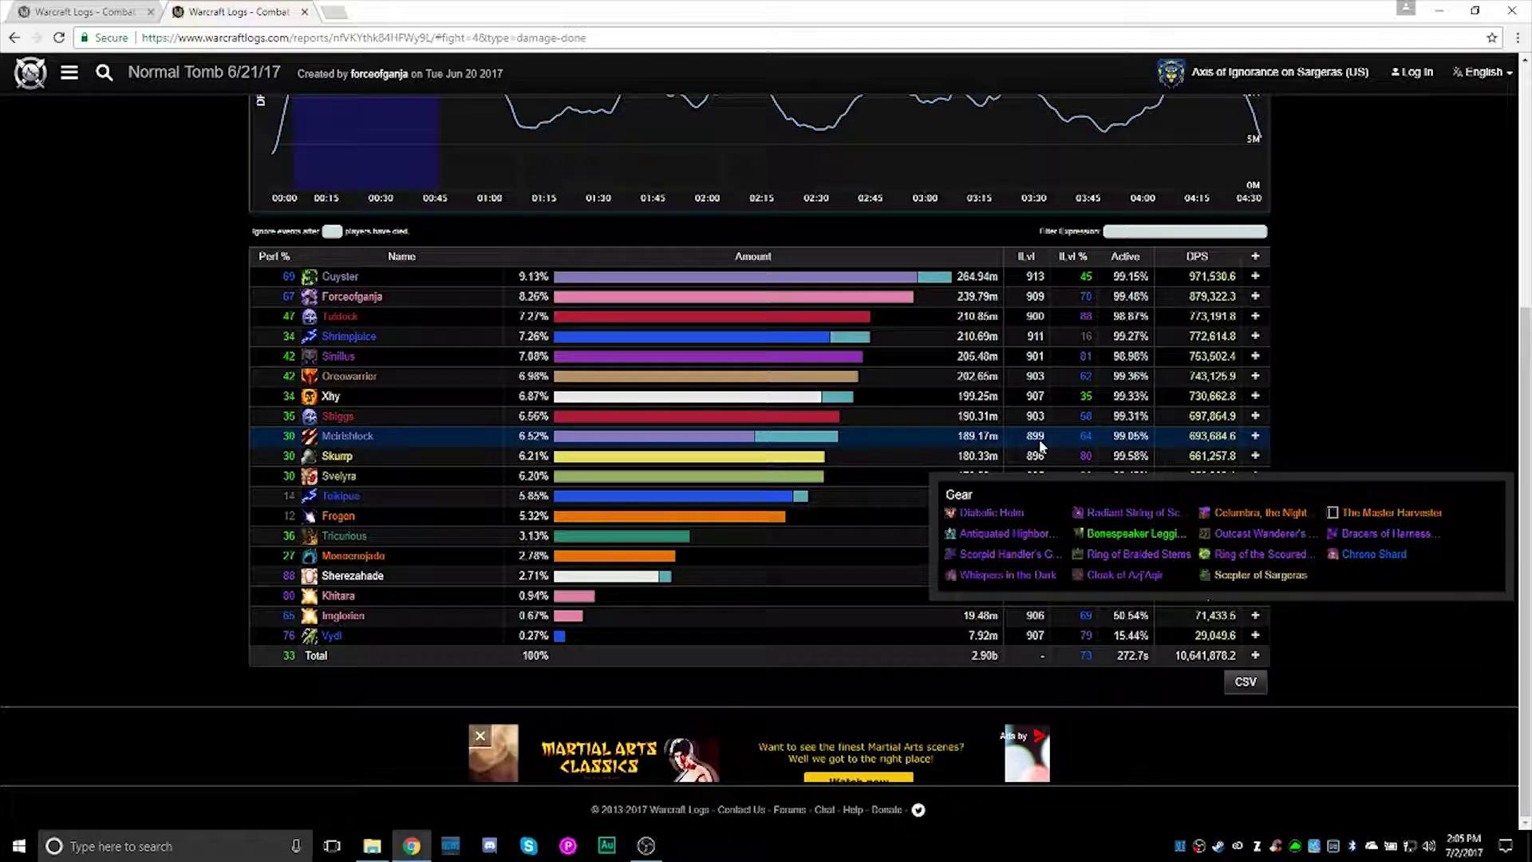
mouse_move(1090, 431)
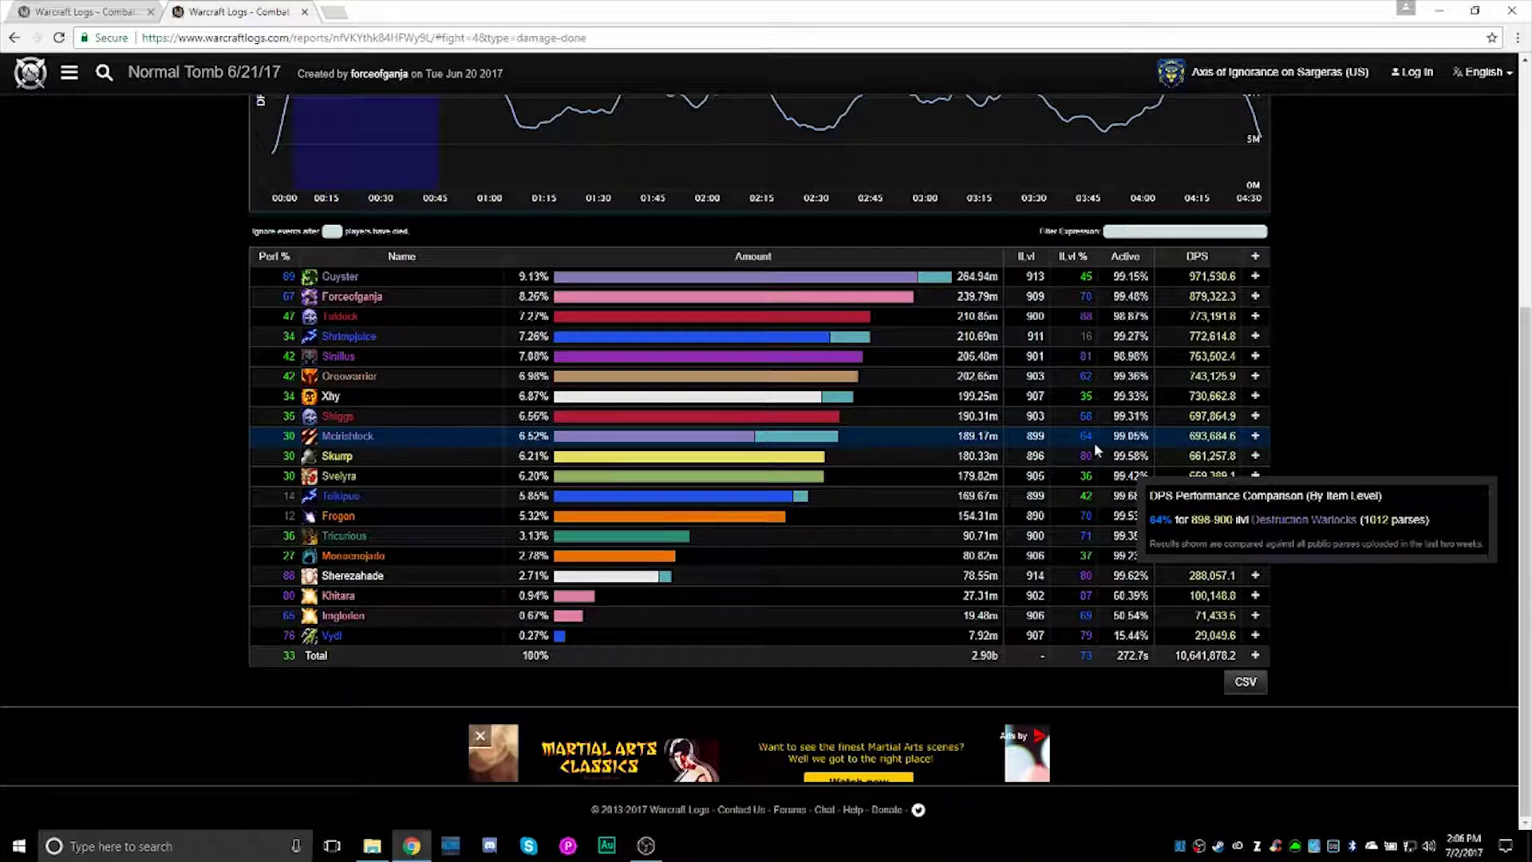
- Look through the fight's damage taken, healing, threat, buffs, debuffs and deaths data
scroll(1094, 442, up, 5)
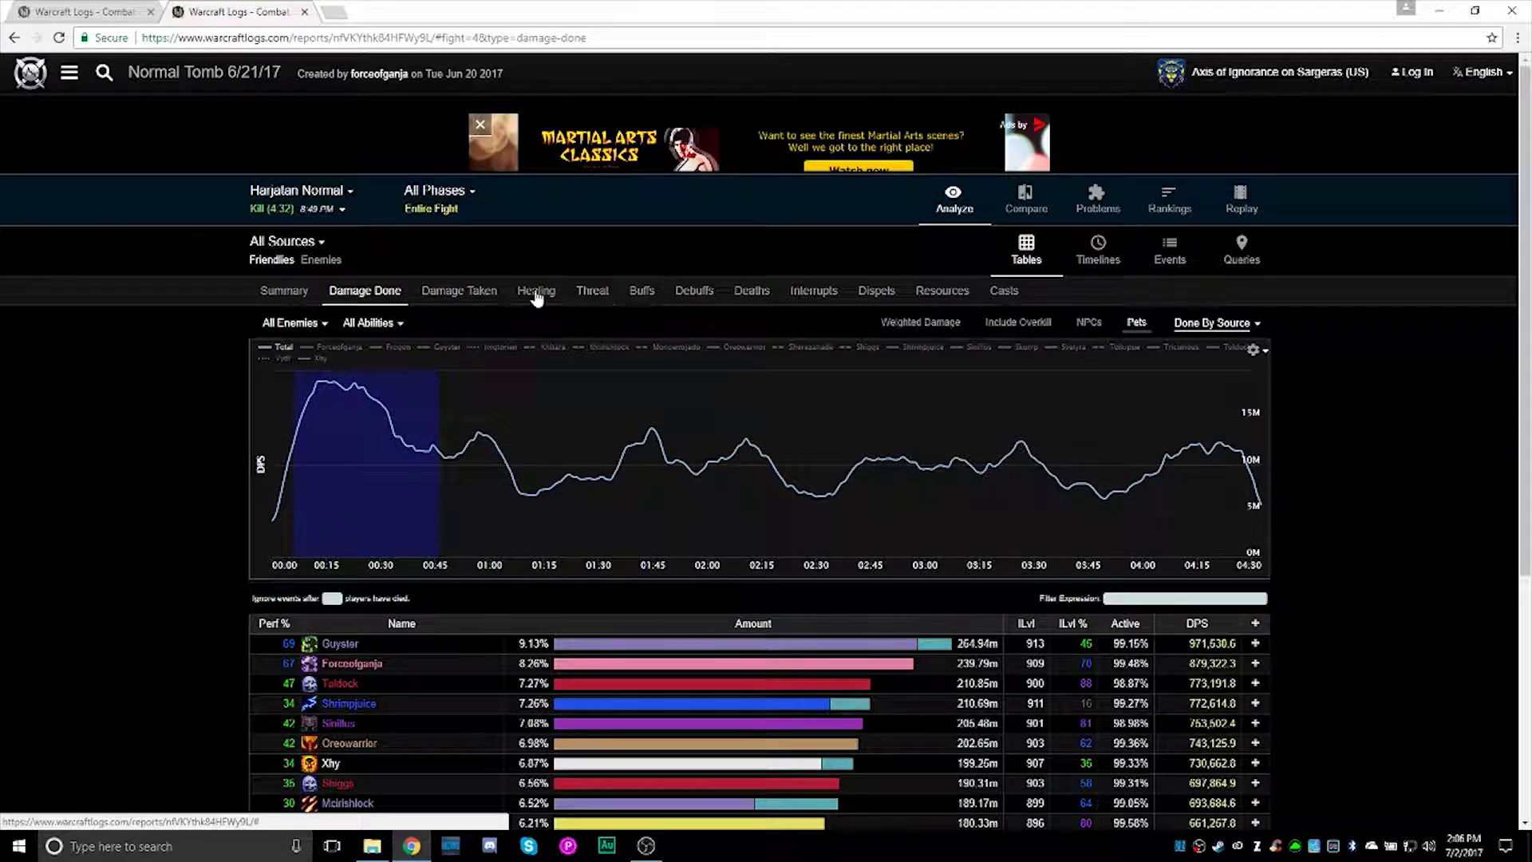
click(461, 293)
scroll(431, 510, down, 2)
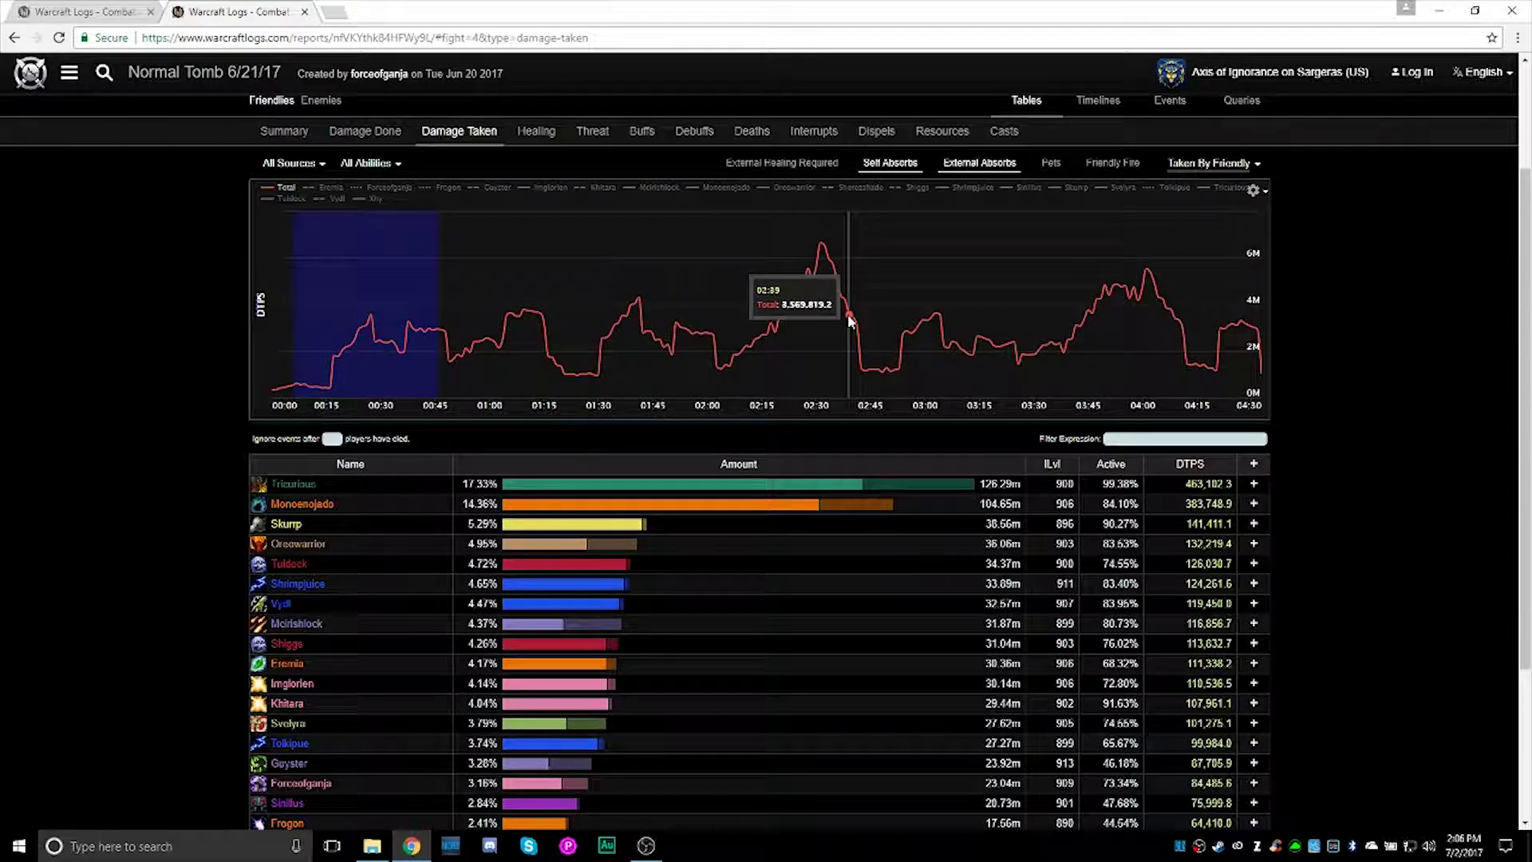
scroll(553, 239, up, 1)
click(554, 213)
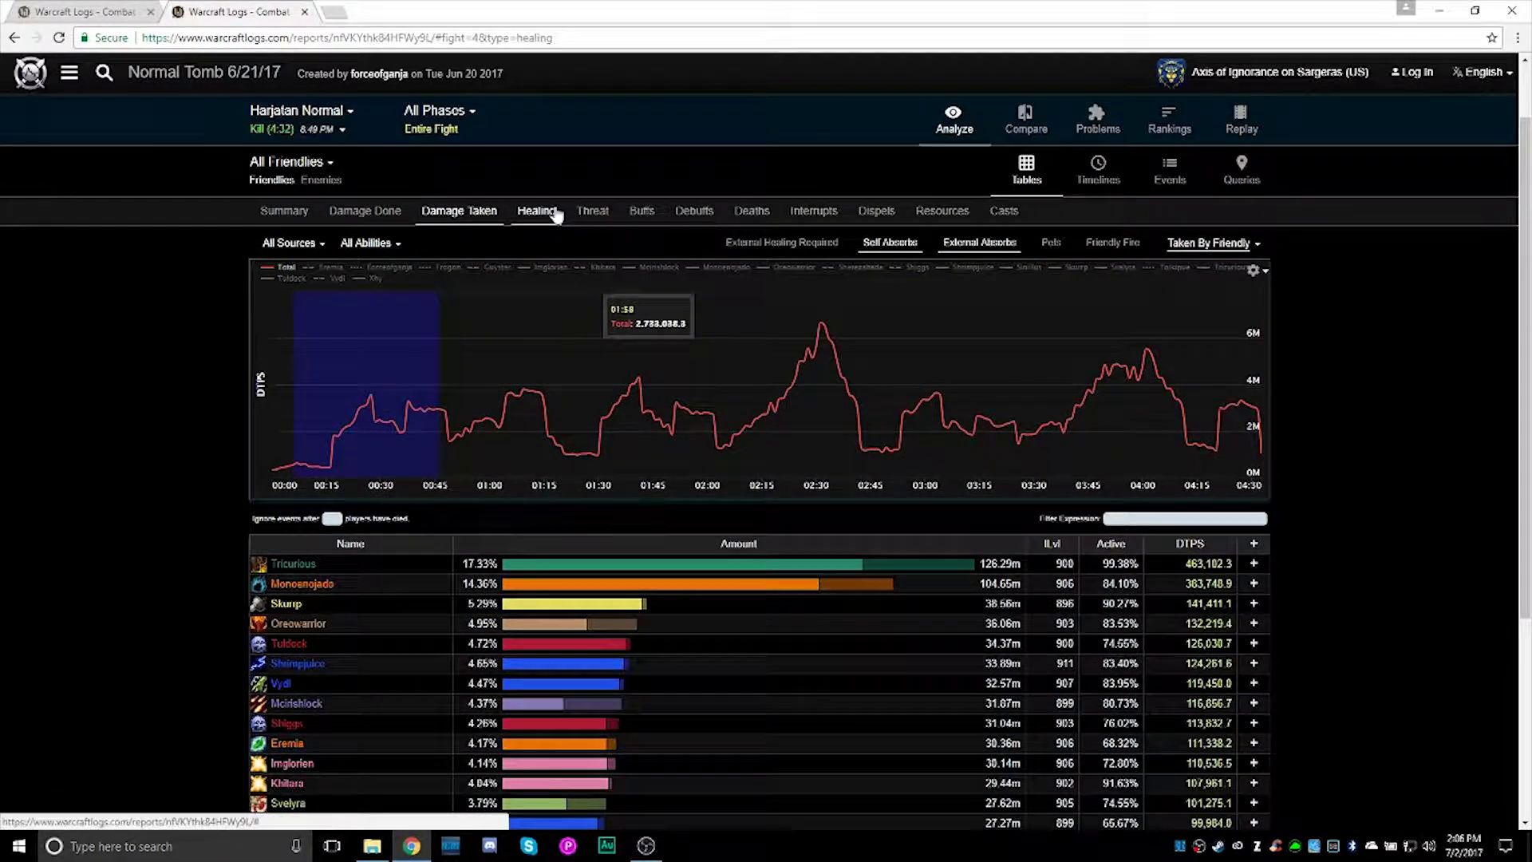
click(597, 213)
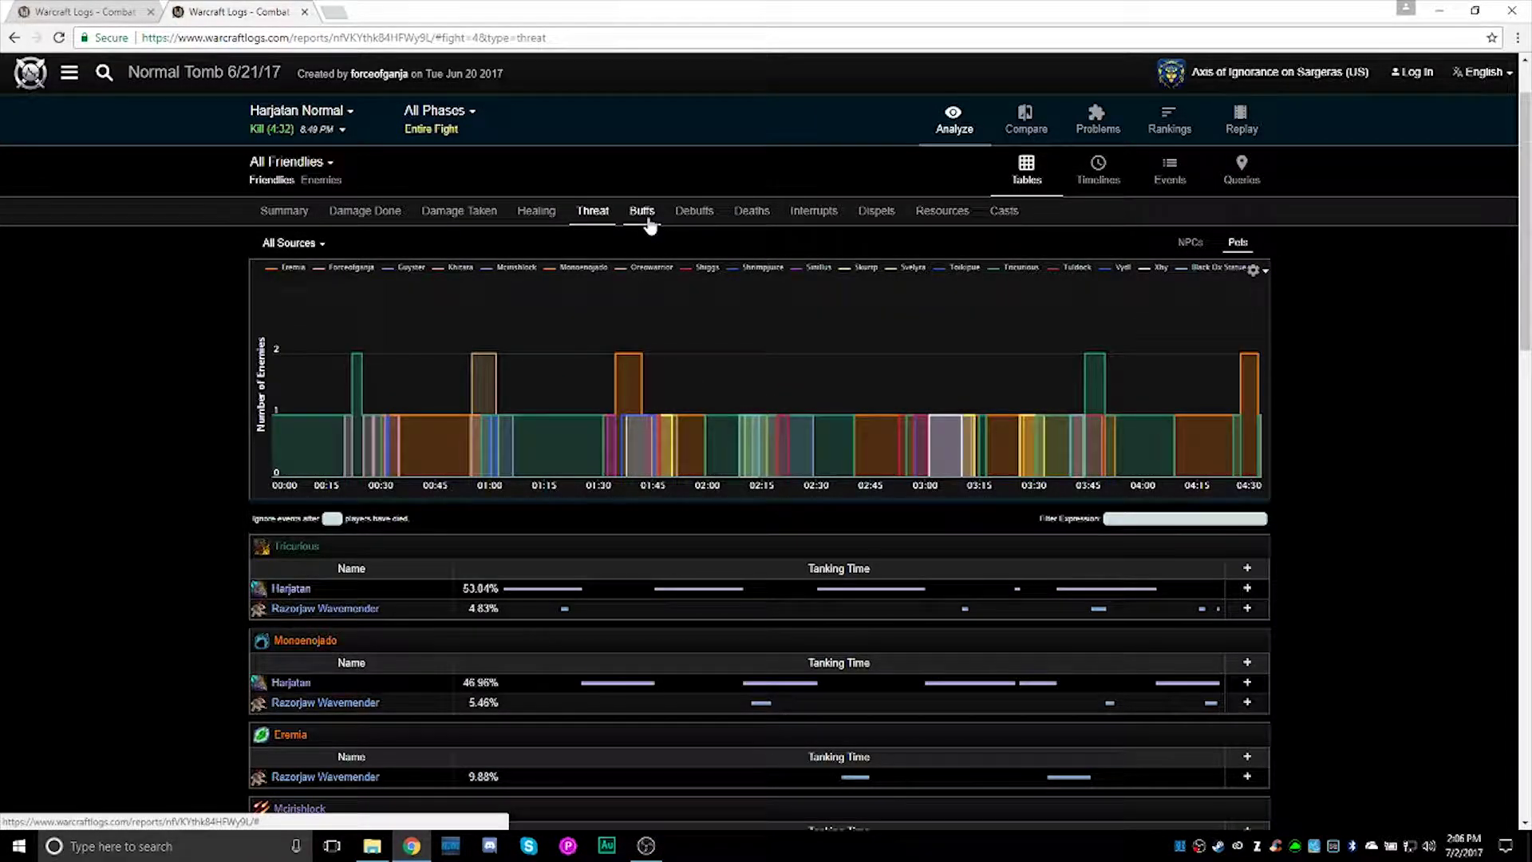
click(648, 214)
click(693, 212)
click(742, 217)
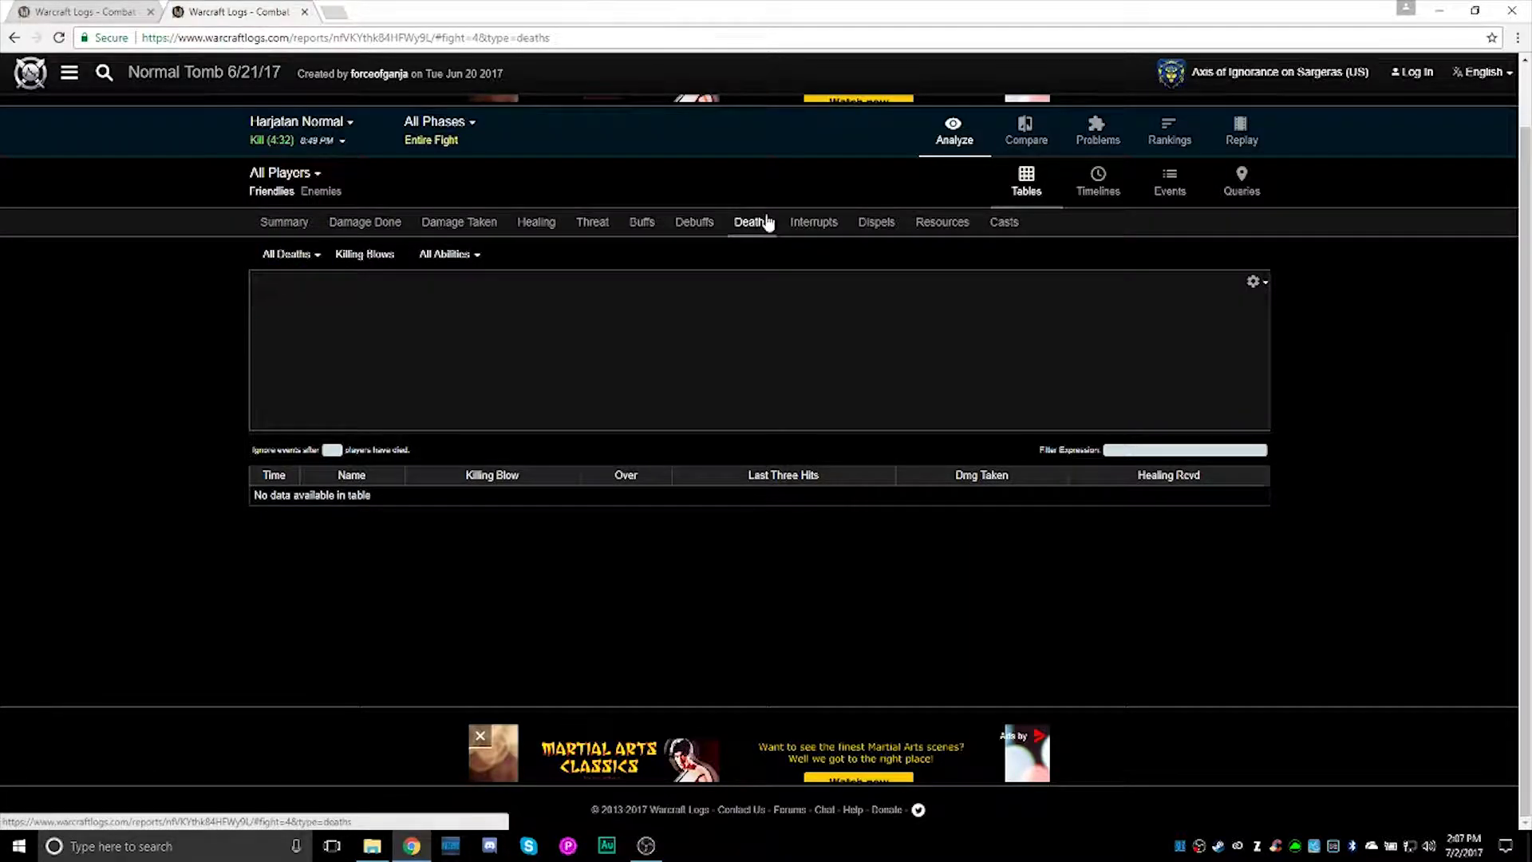
- Open the damage done comparison for the Harjatan fight and search for parses similar to the Destruction Warlock's with the default metric
click(359, 231)
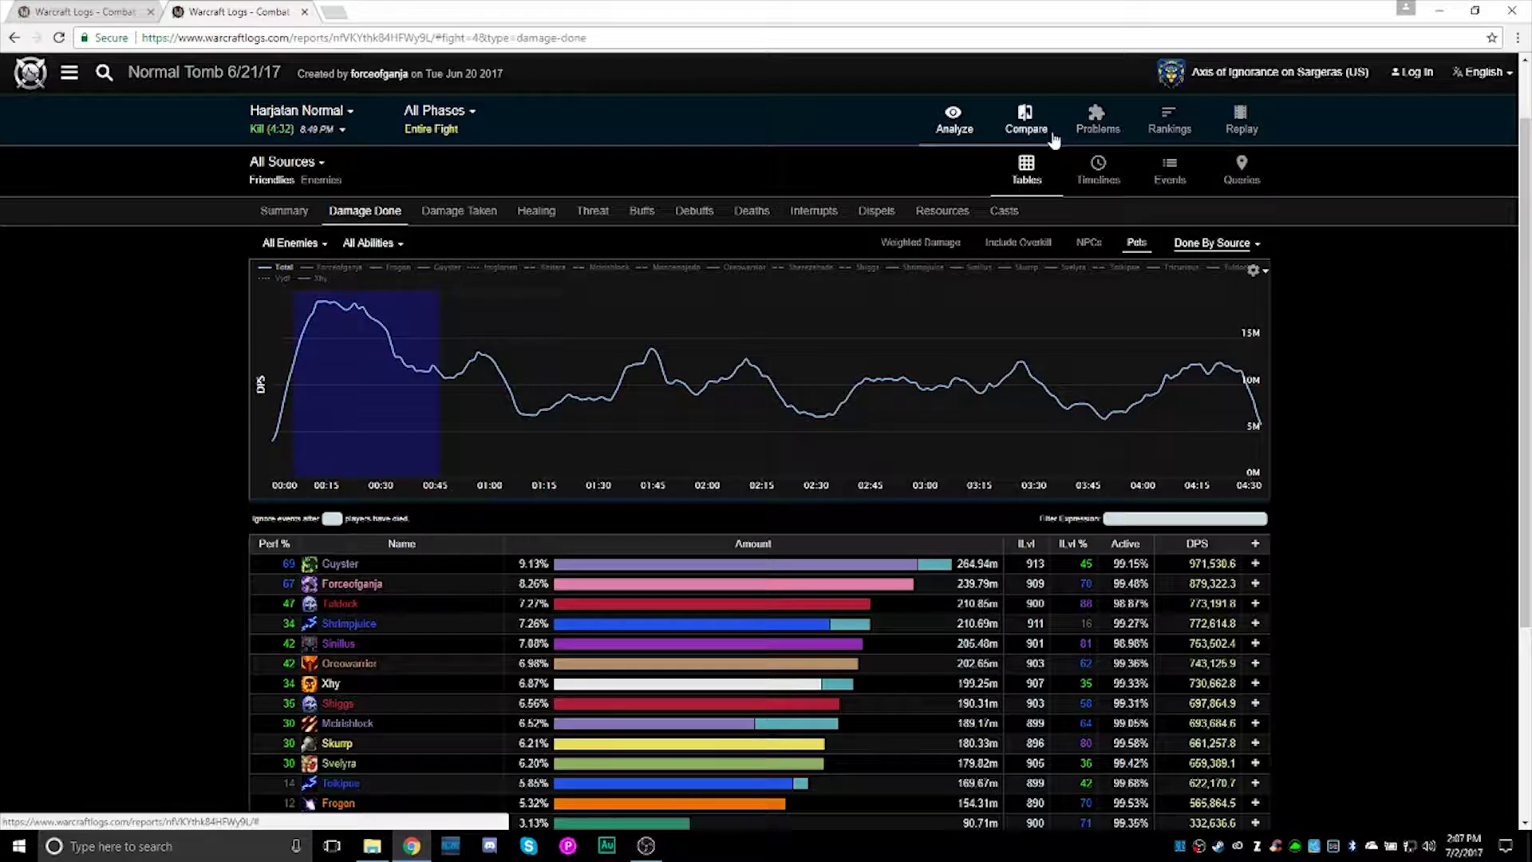
click(1023, 132)
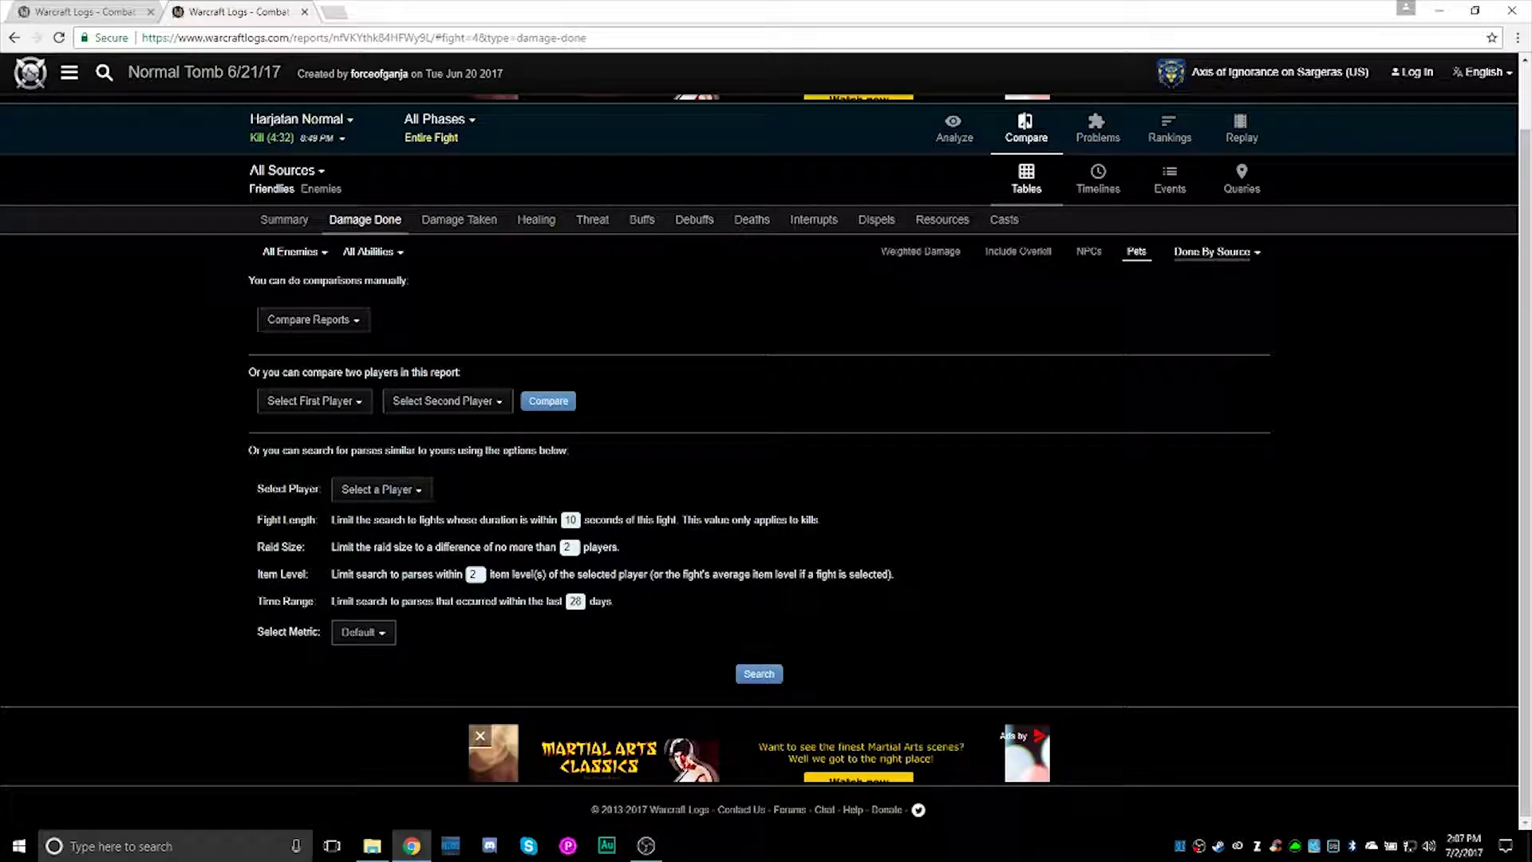
click(423, 490)
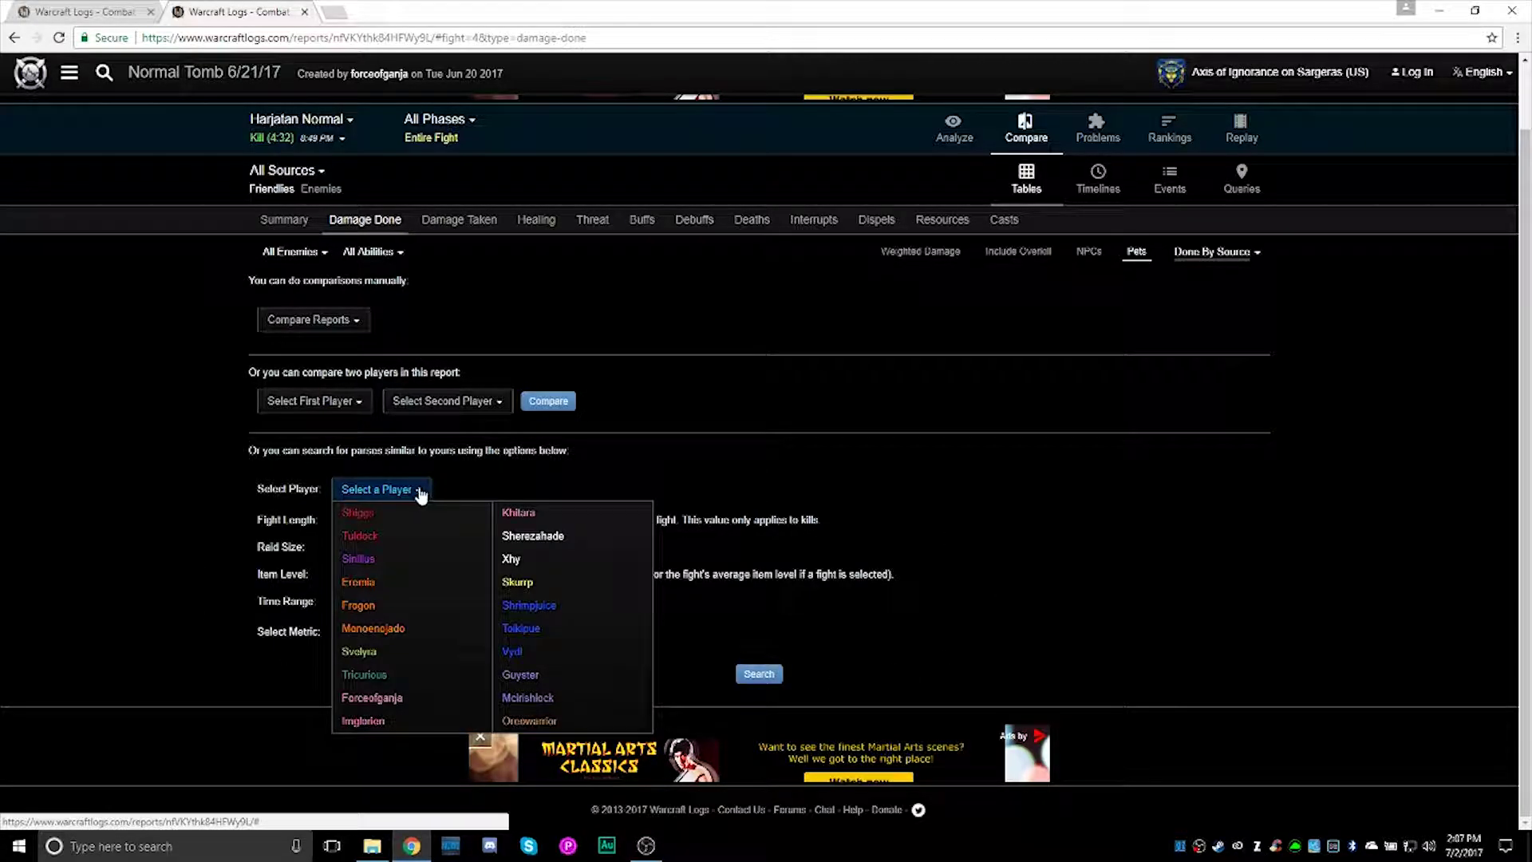
click(553, 707)
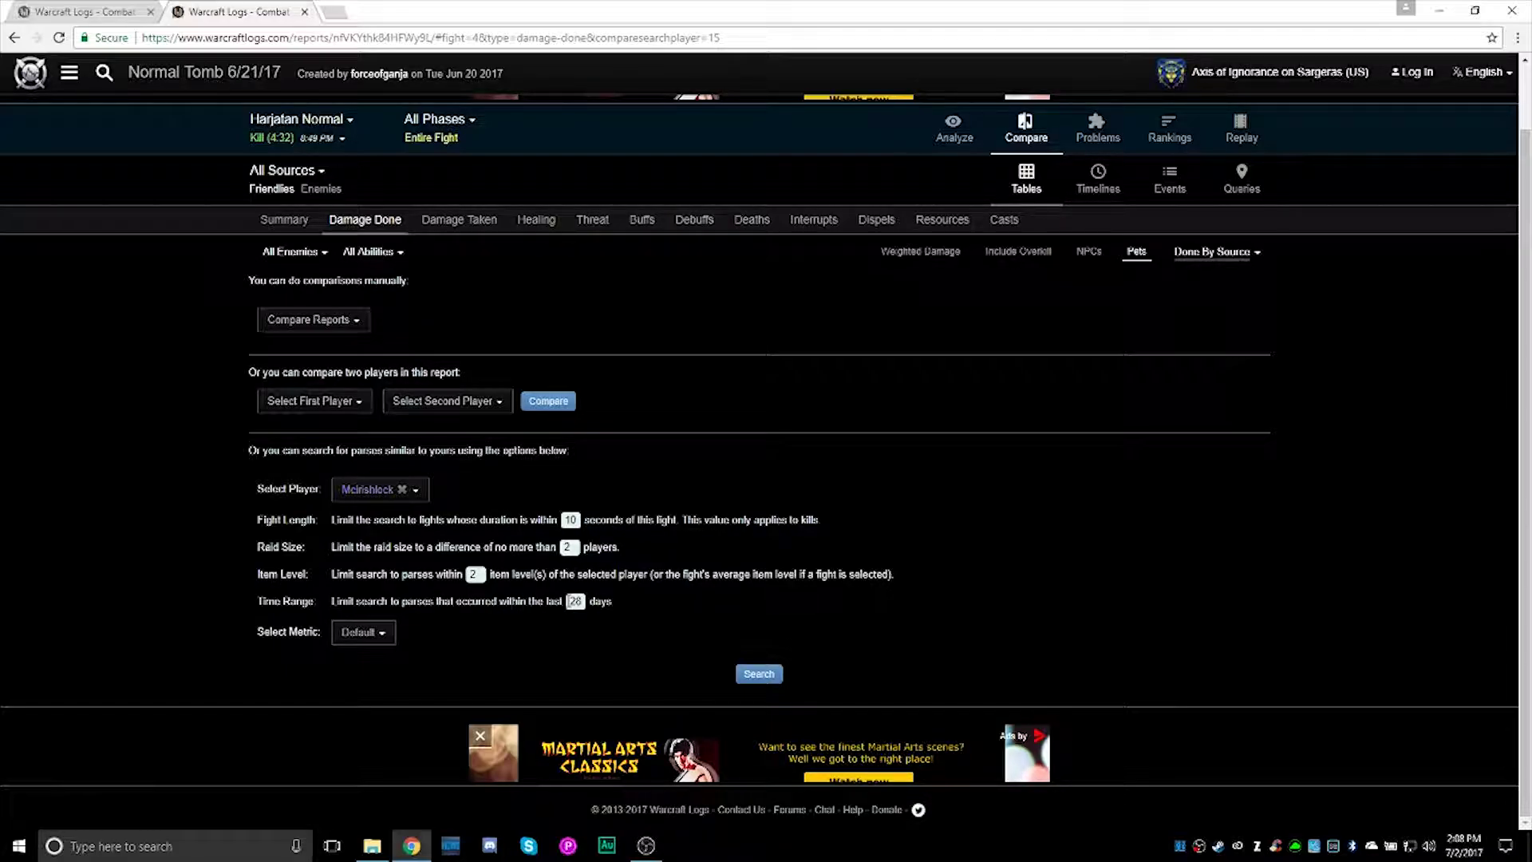
click(365, 638)
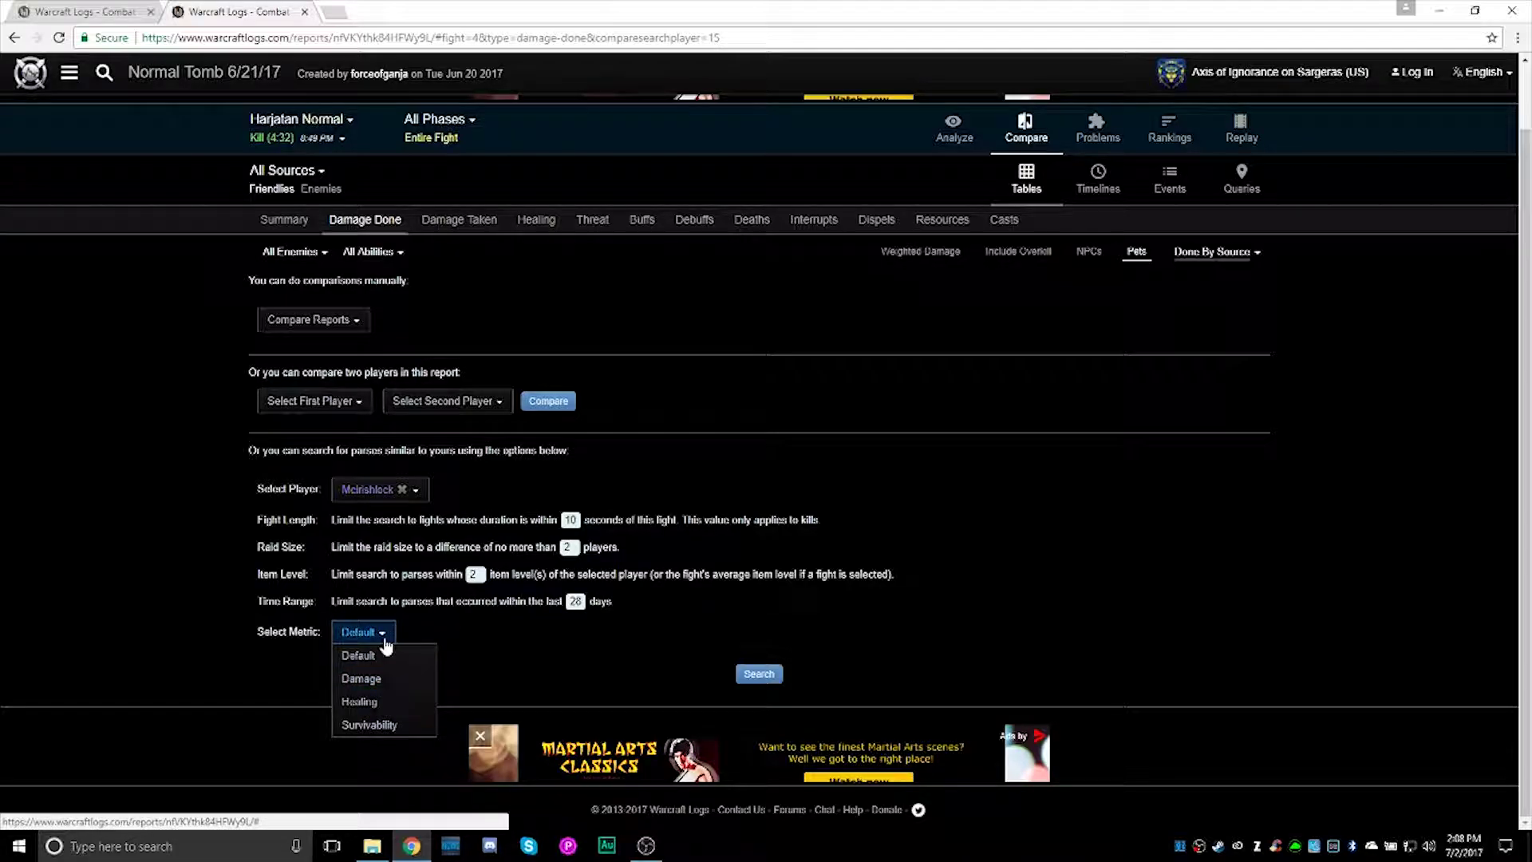
click(758, 674)
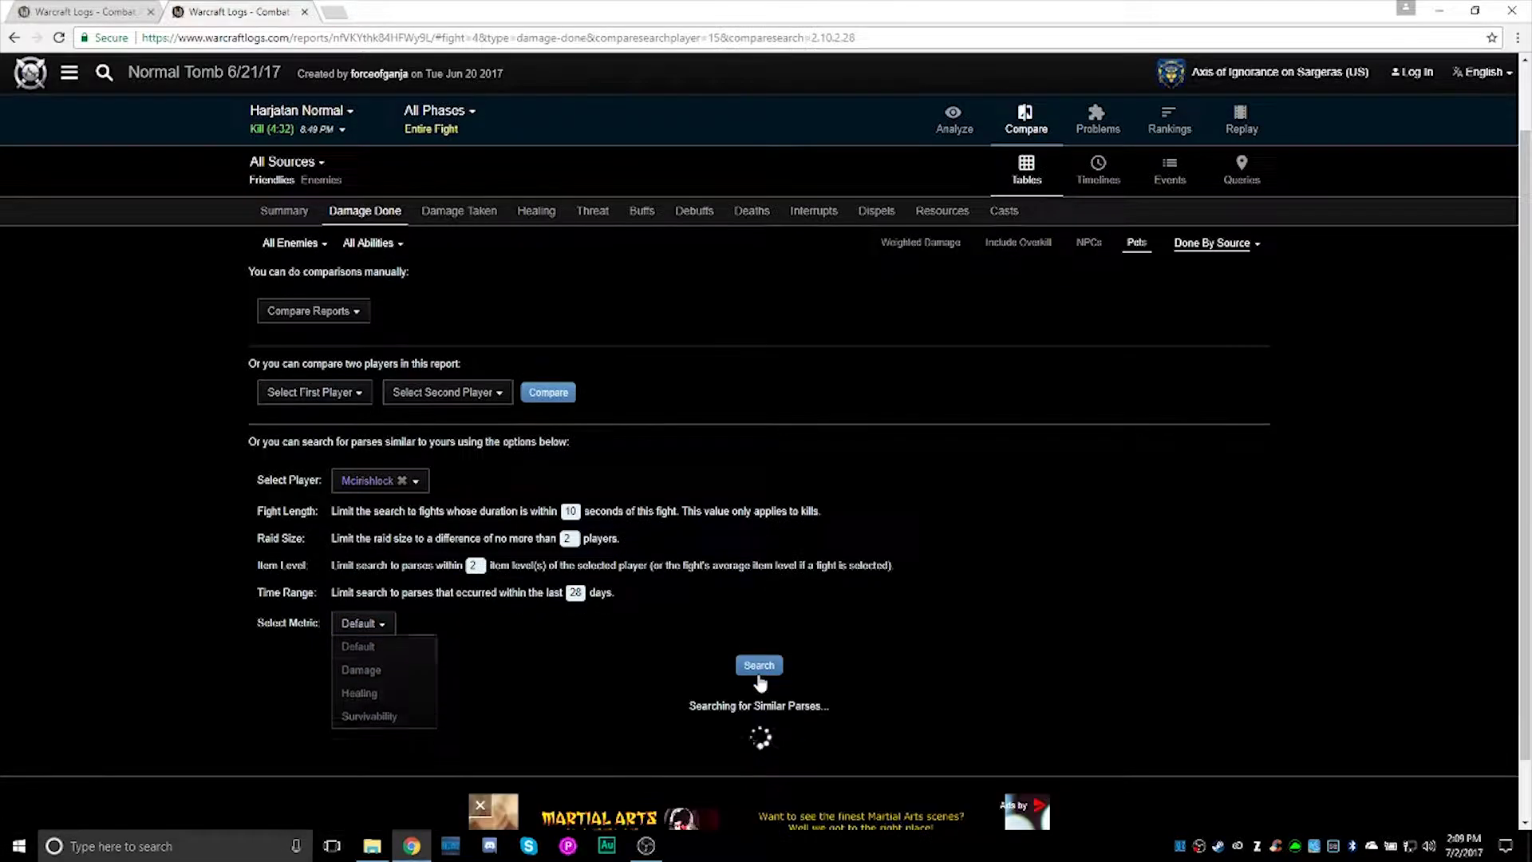
- Look through the ranked list of similar parses and locate the raid's own Destruction Warlock in it
scroll(759, 678, down, 5)
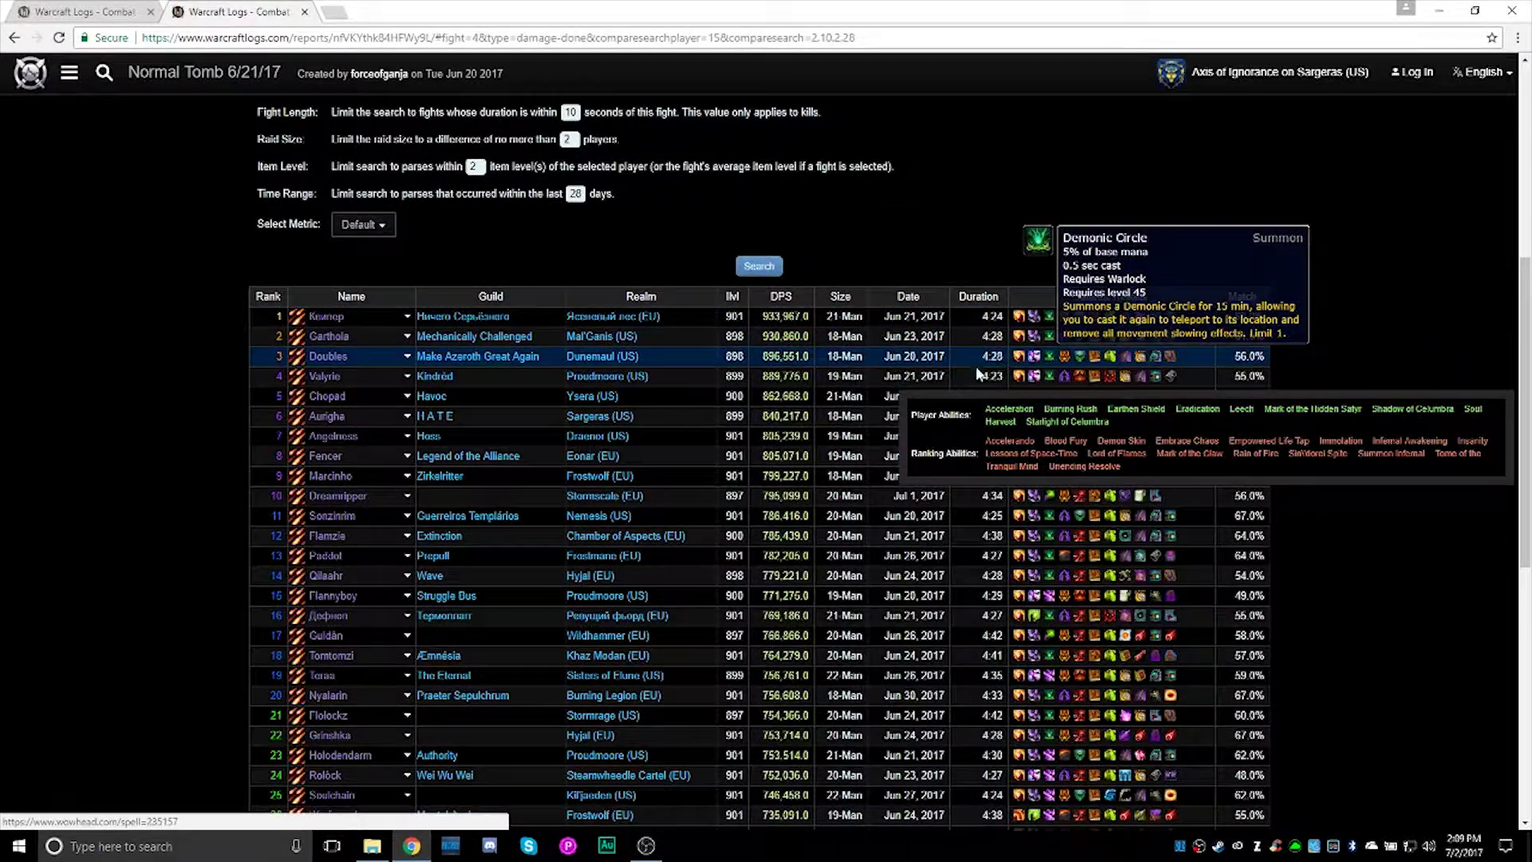
scroll(962, 375, down, 6)
scroll(871, 501, down, 1)
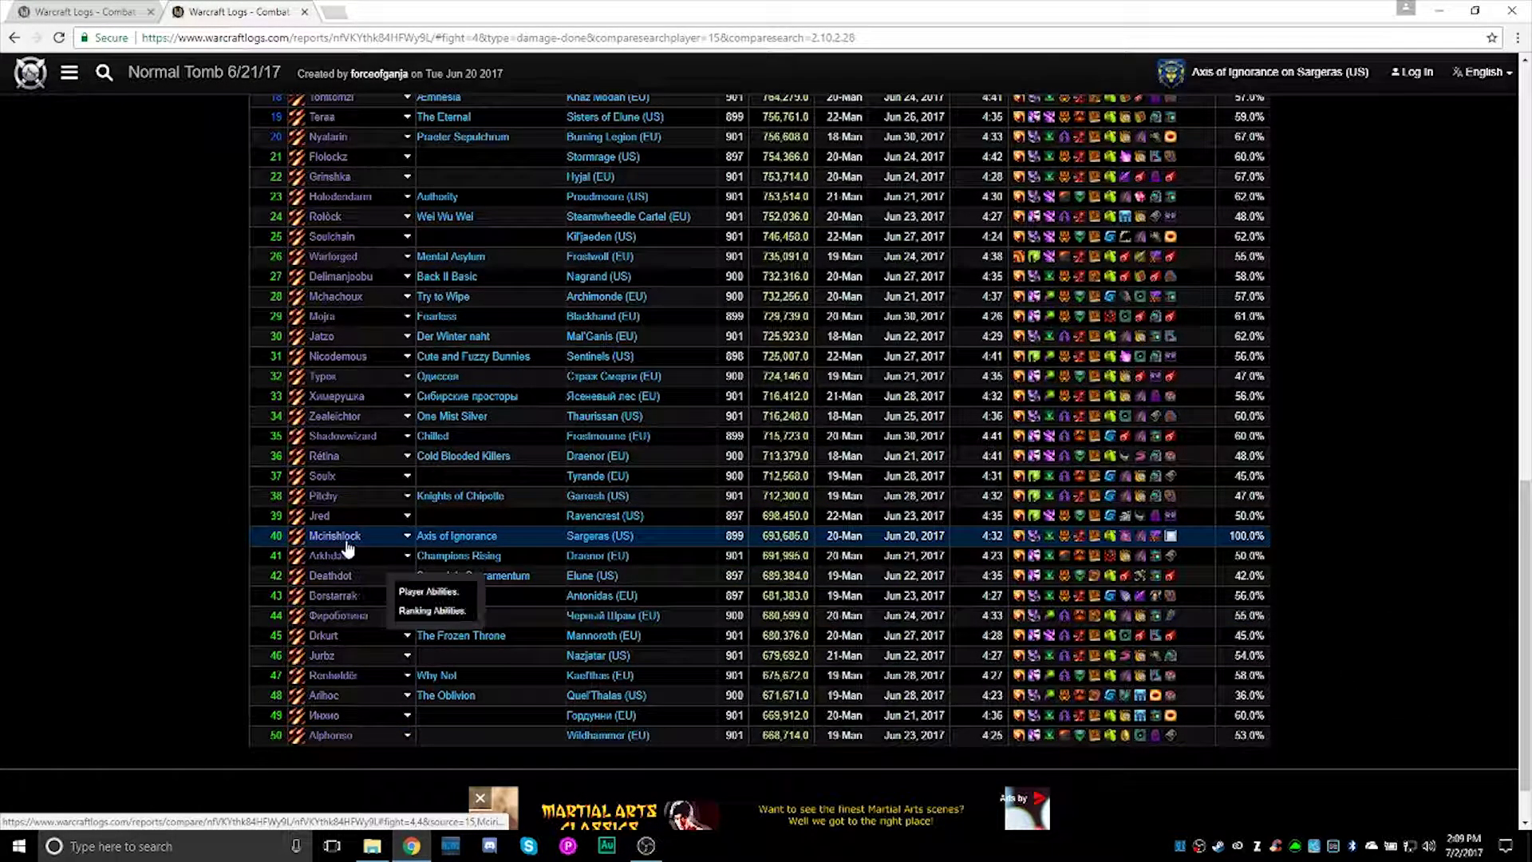
scroll(342, 541, up, 1)
scroll(391, 399, up, 5)
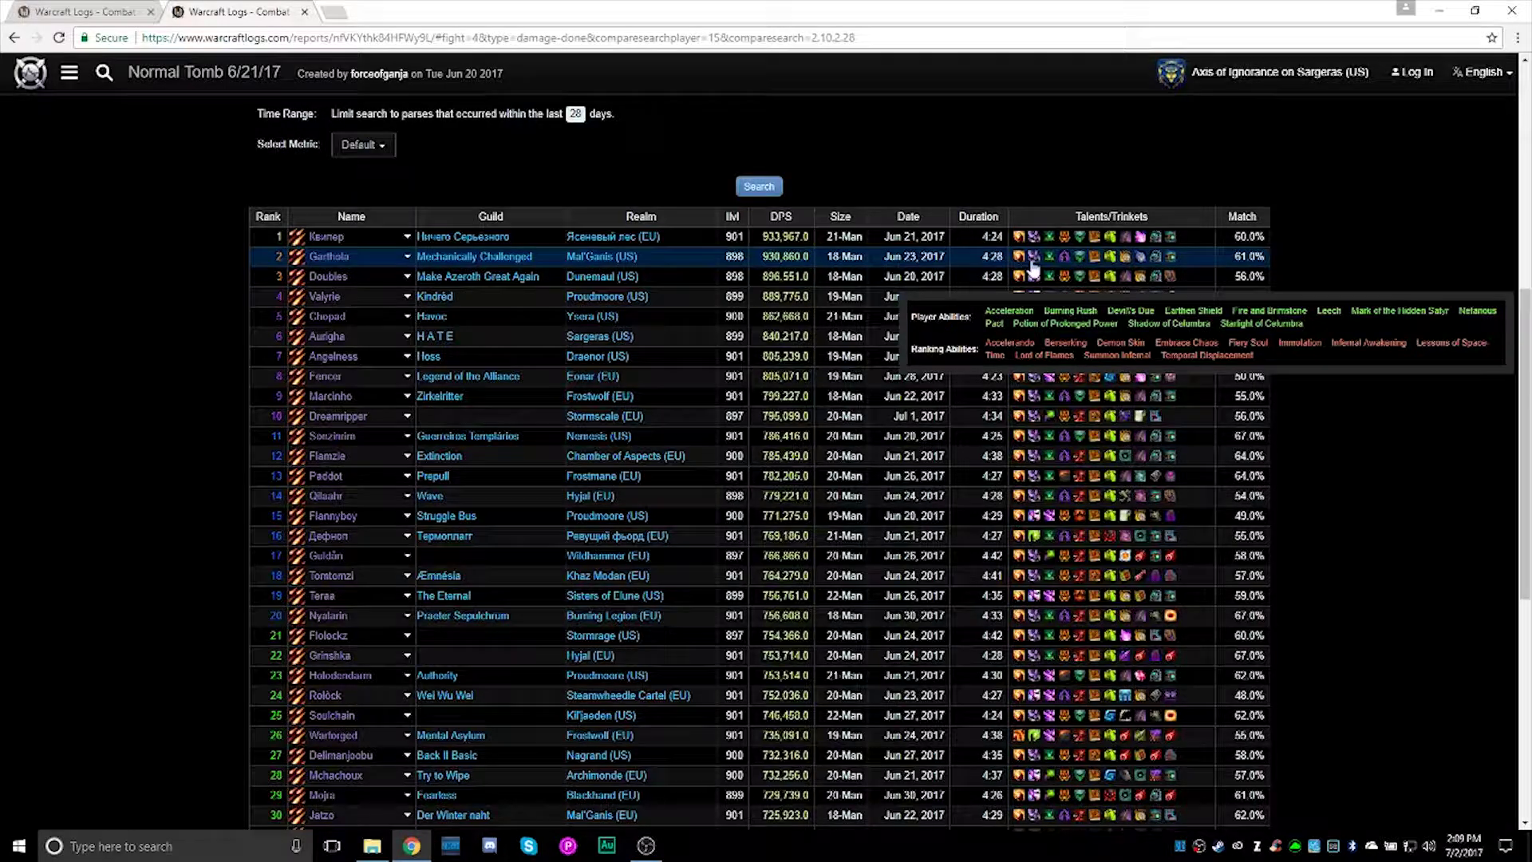
- Examine the talents, trinkets, legendaries and match percentages of the top-ranked similar parses
mouse_move(1021, 279)
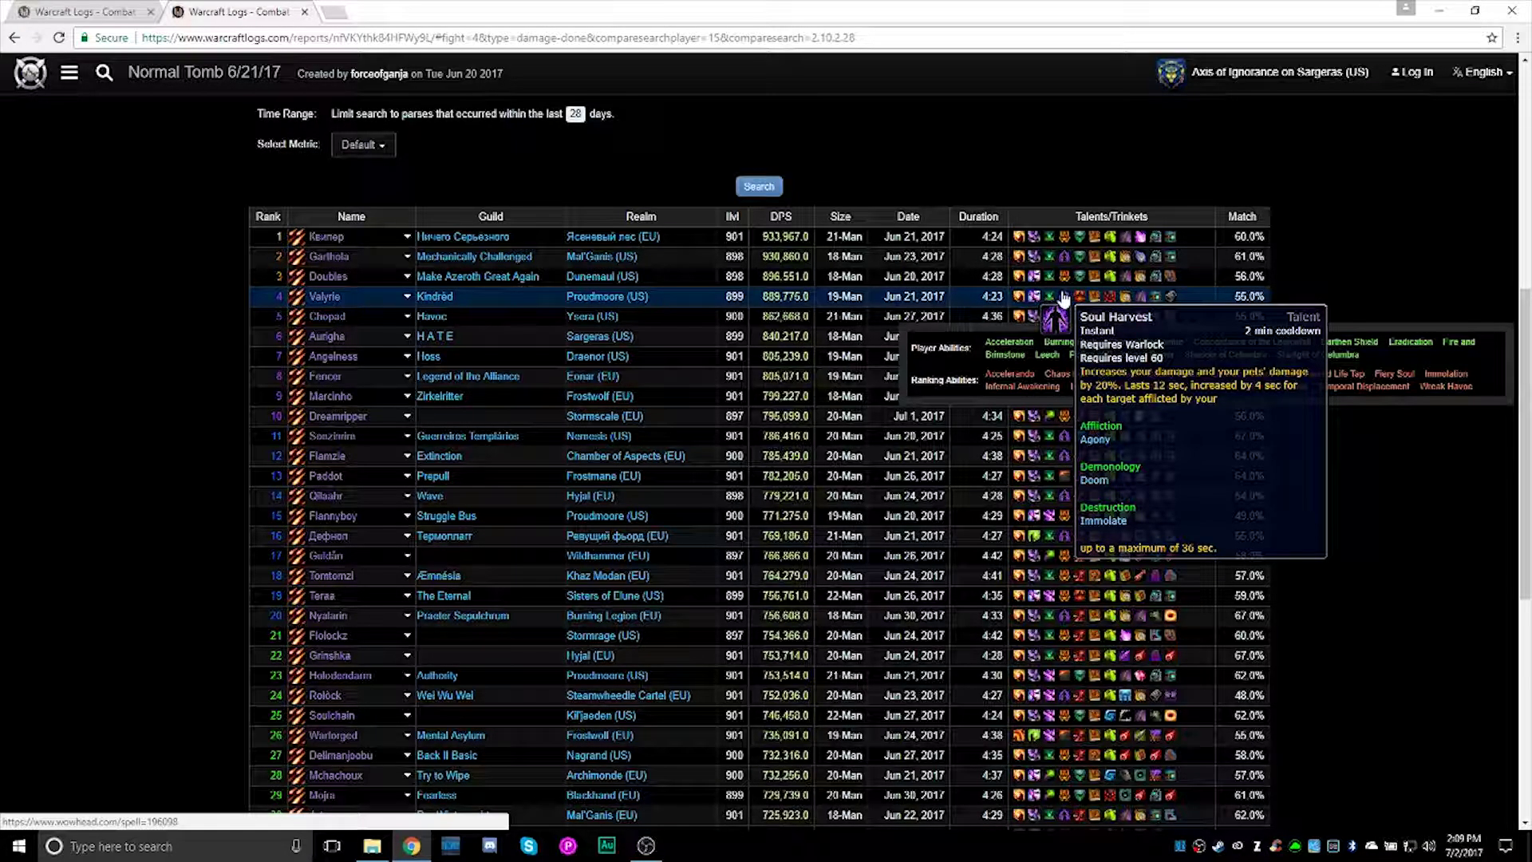
mouse_move(1125, 300)
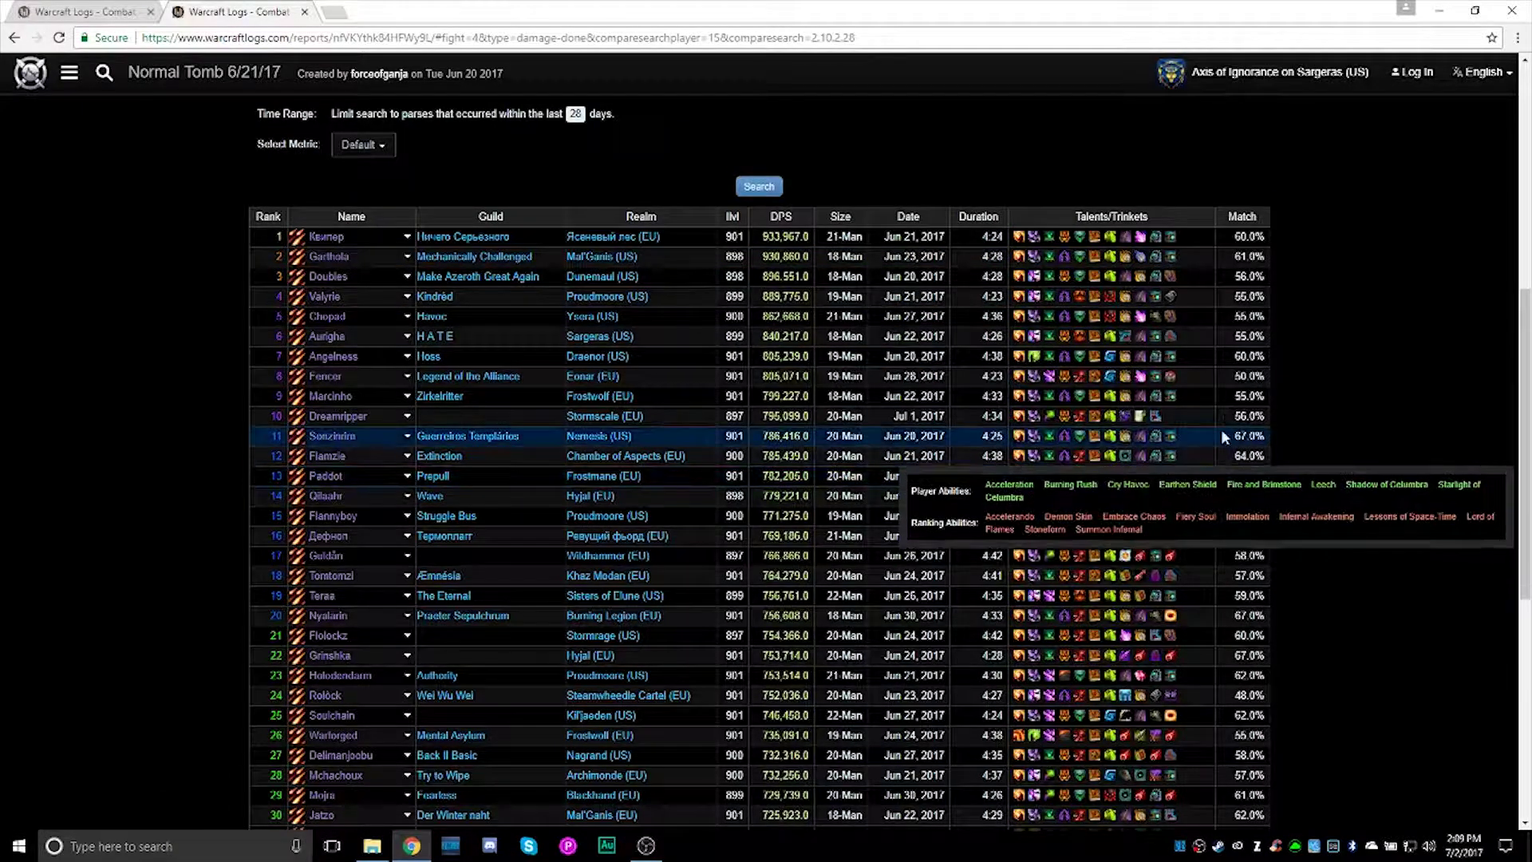
mouse_move(1171, 369)
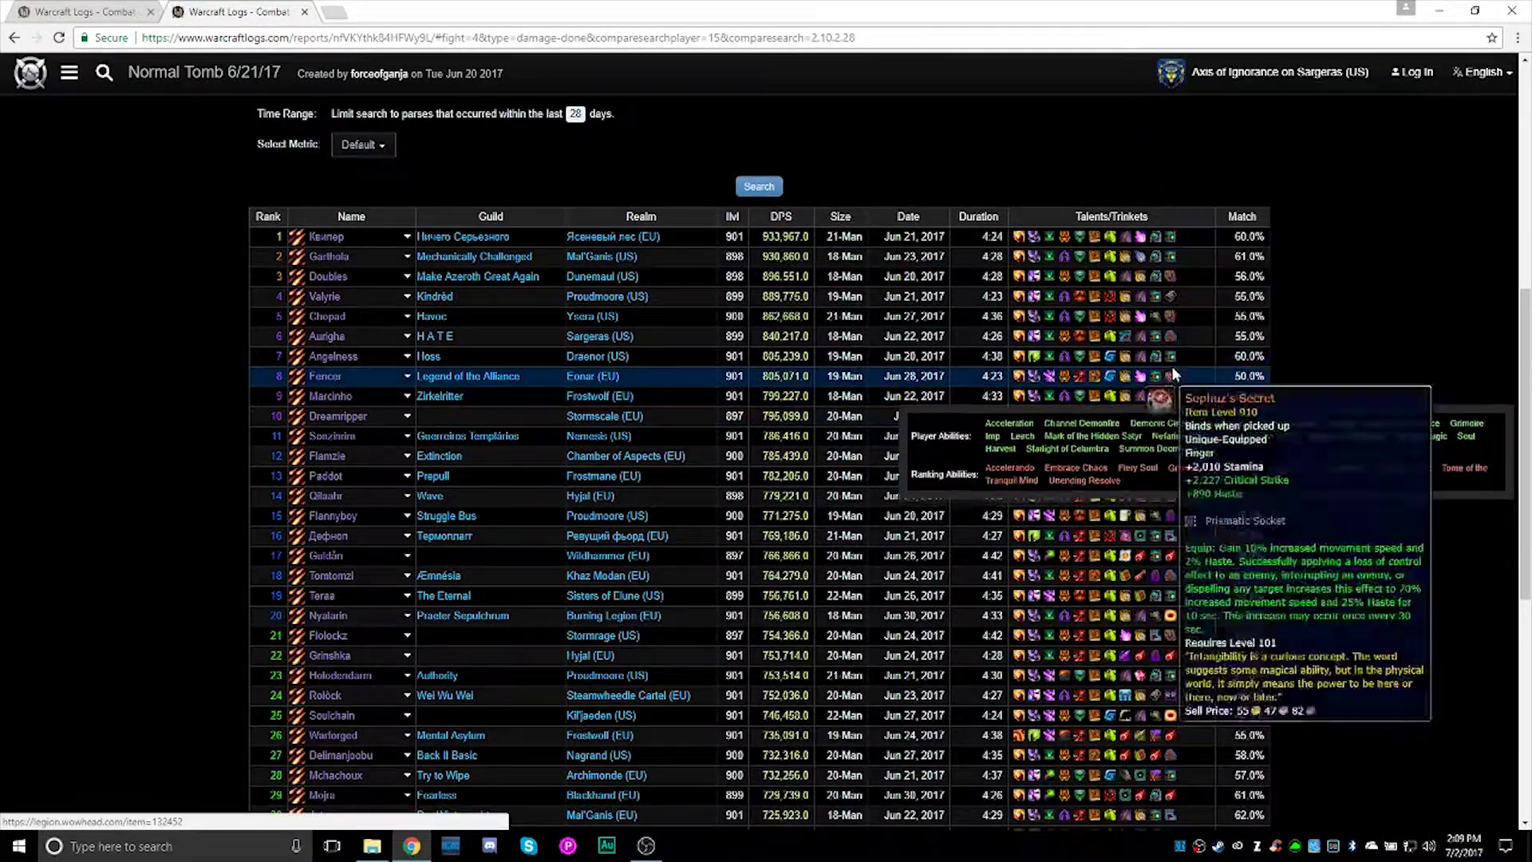
mouse_move(1163, 343)
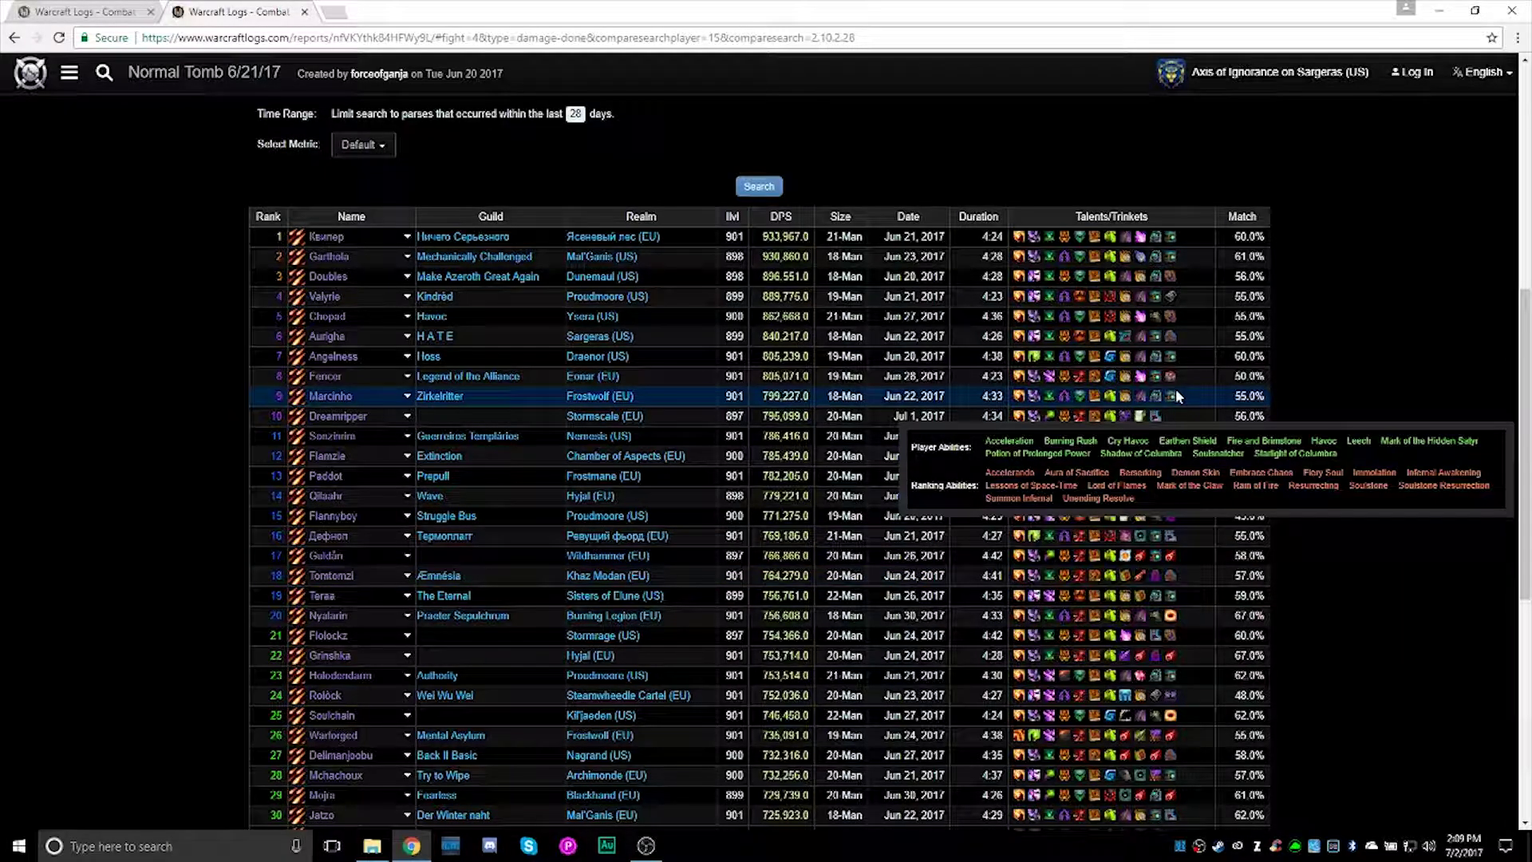
mouse_move(1170, 397)
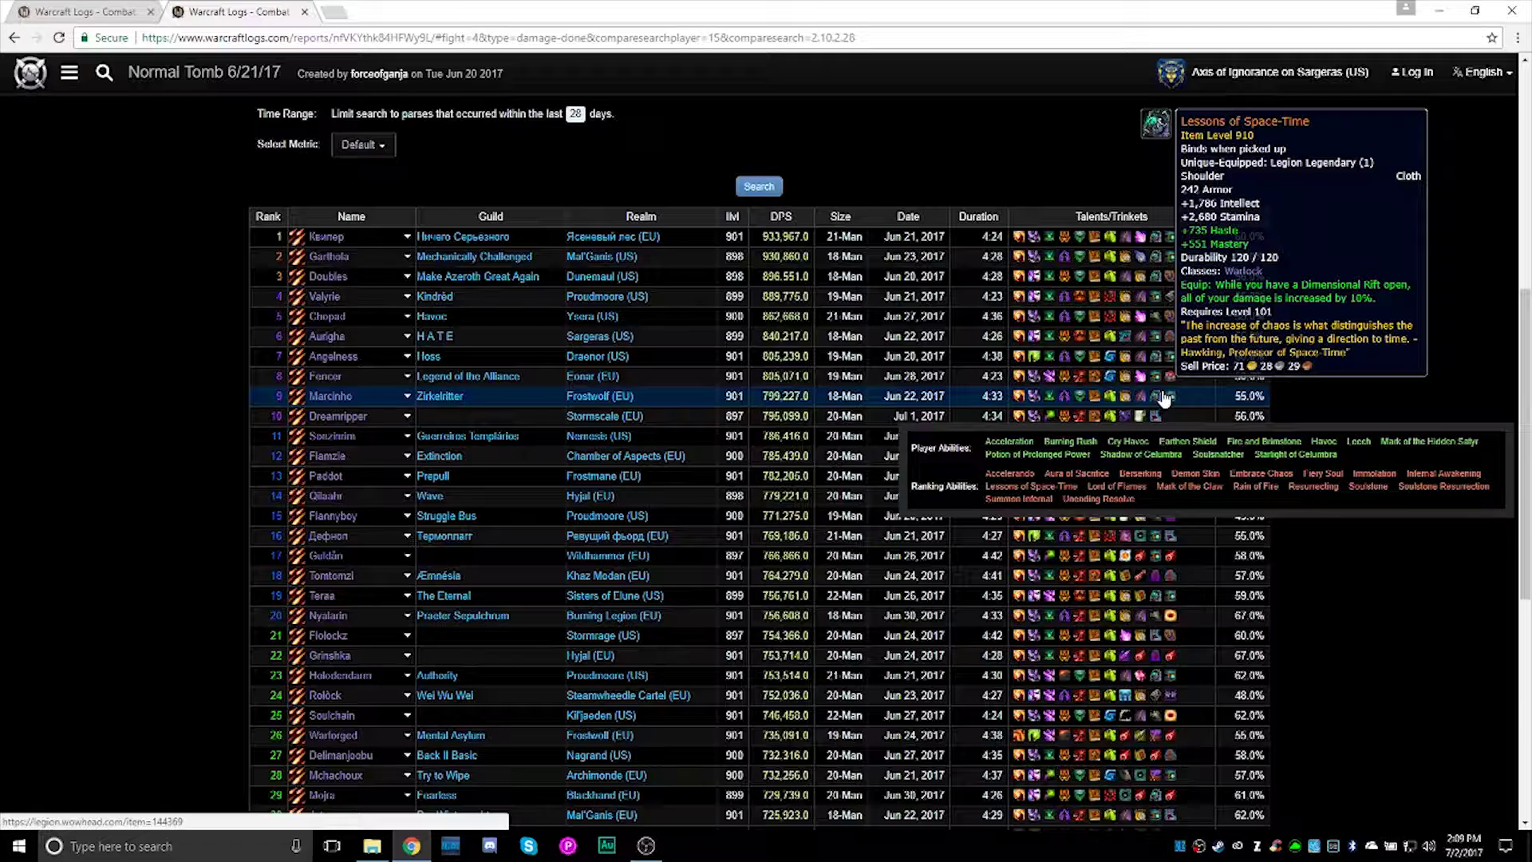
mouse_move(1175, 257)
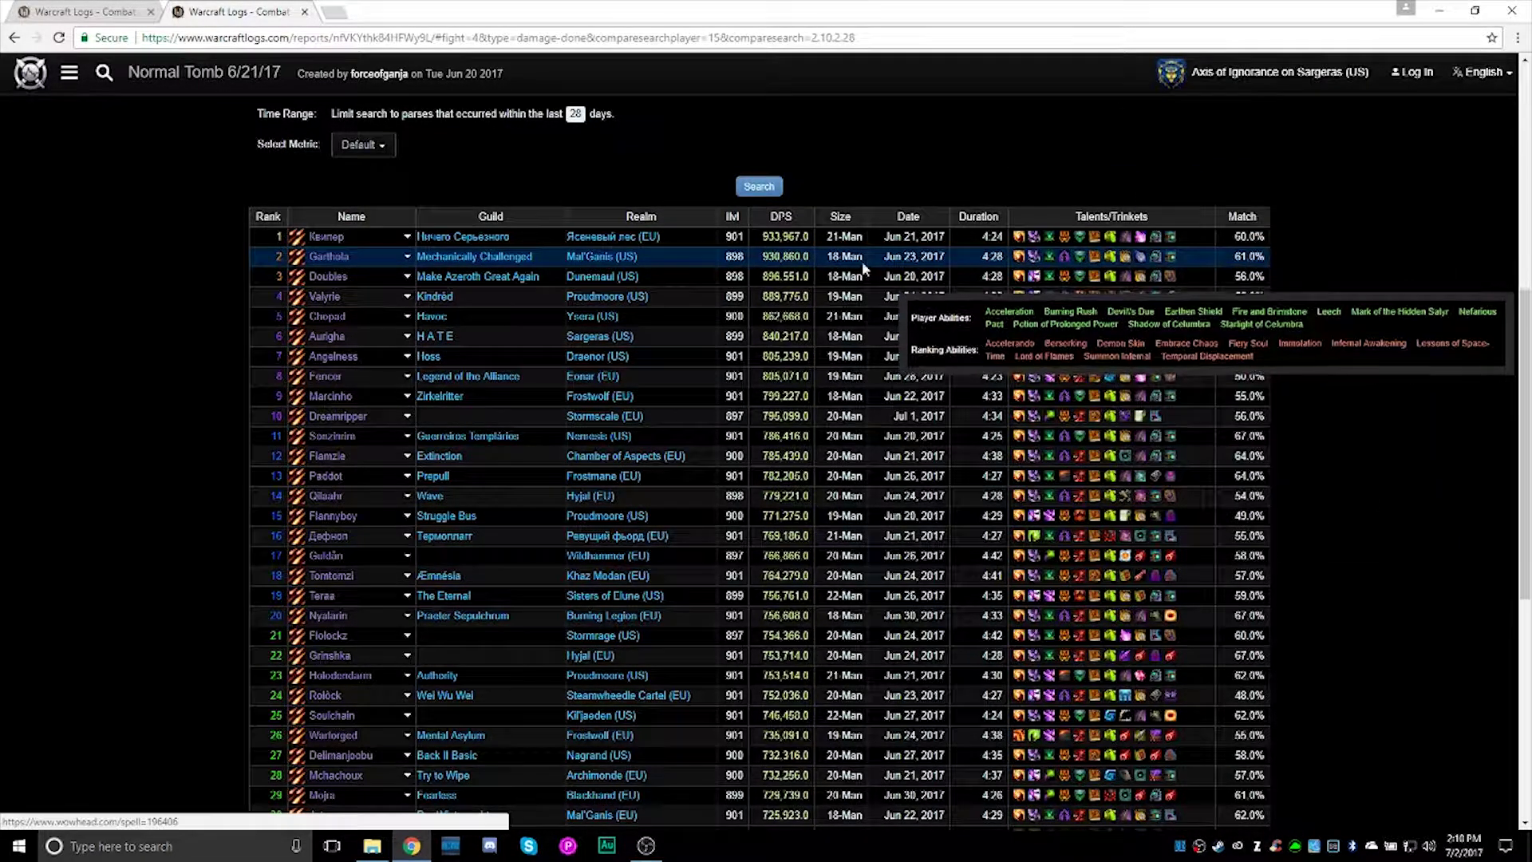
mouse_move(1095, 270)
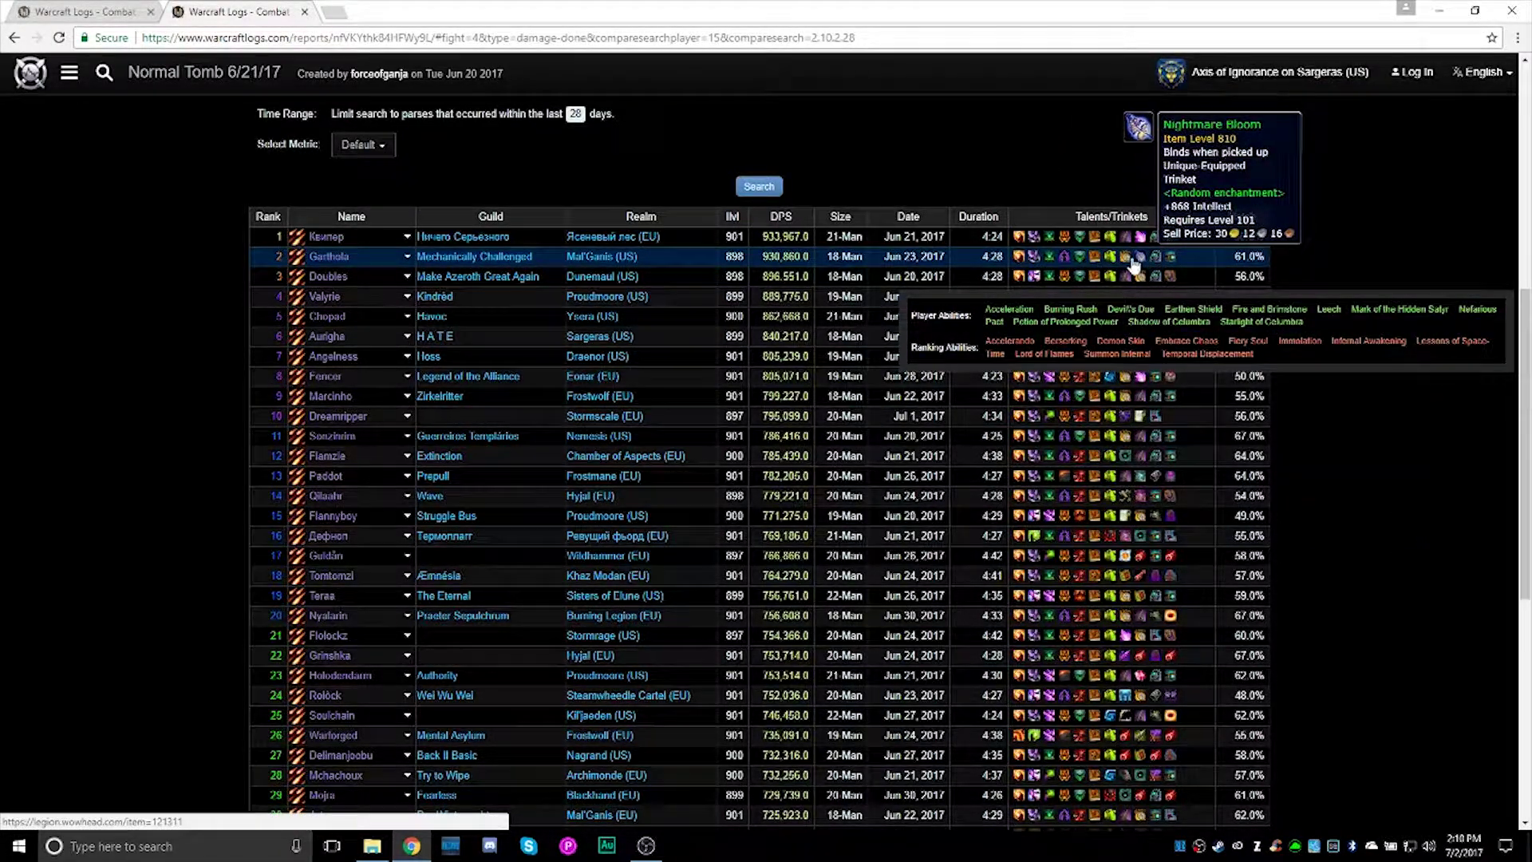
- Open the side-by-side damage comparison with the second-ranked similar parse and bring the graph and ability tables into view
click(313, 260)
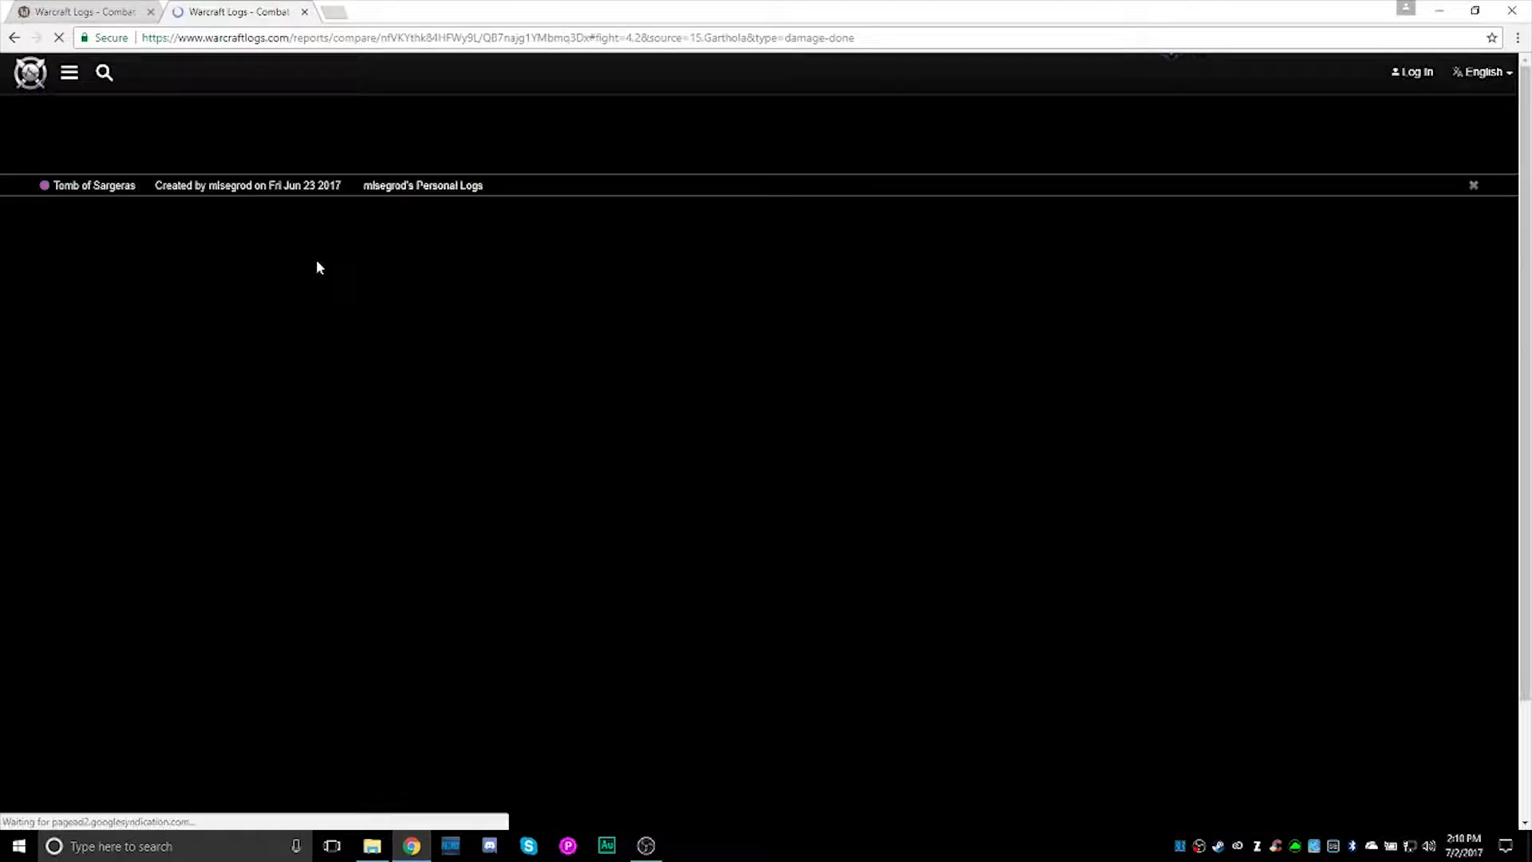
scroll(546, 587, down, 4)
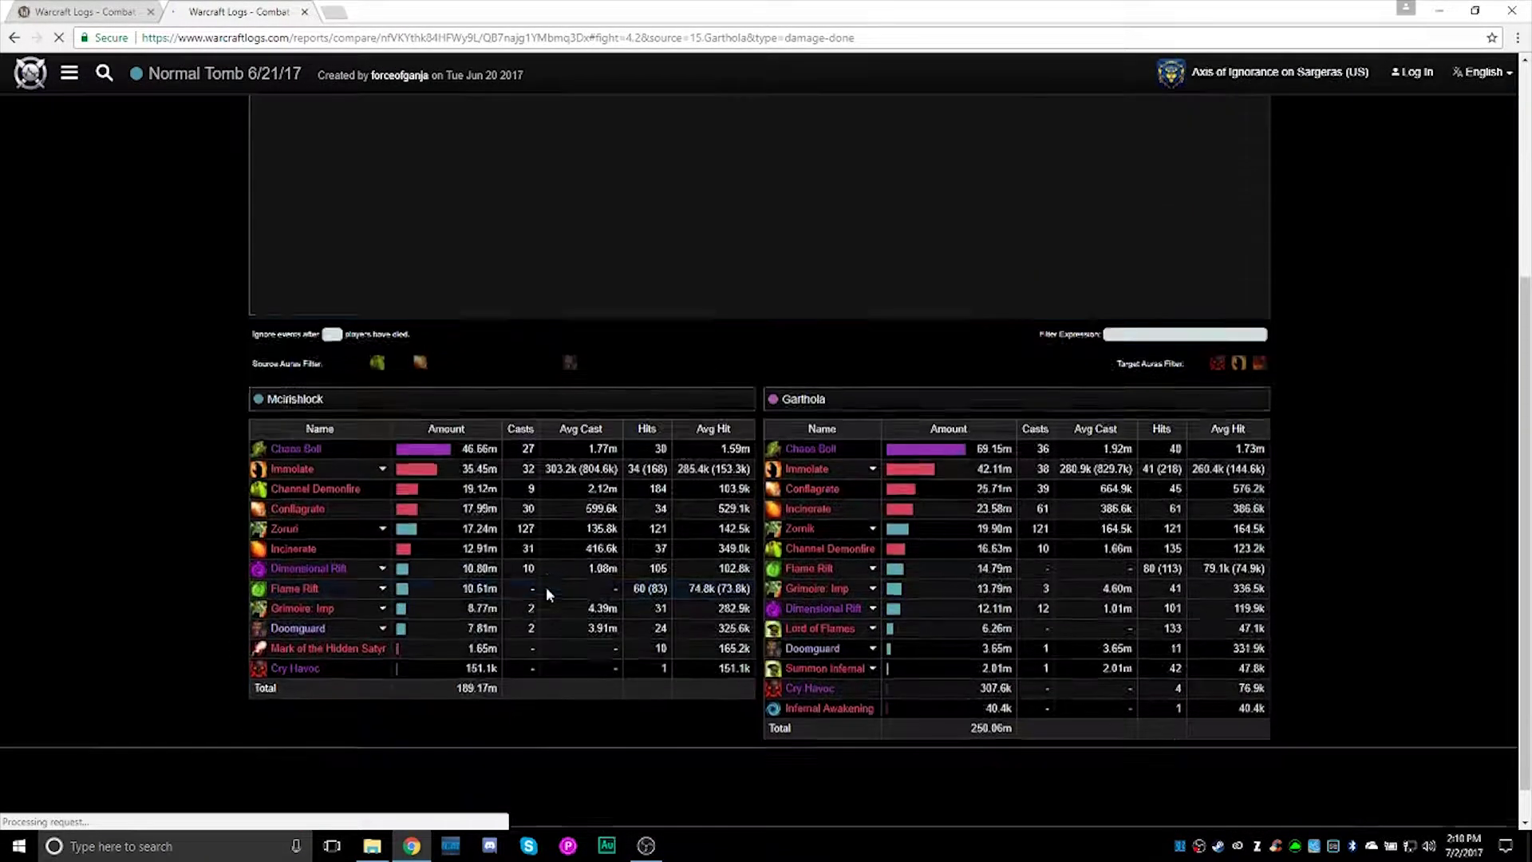
scroll(457, 595, up, 1)
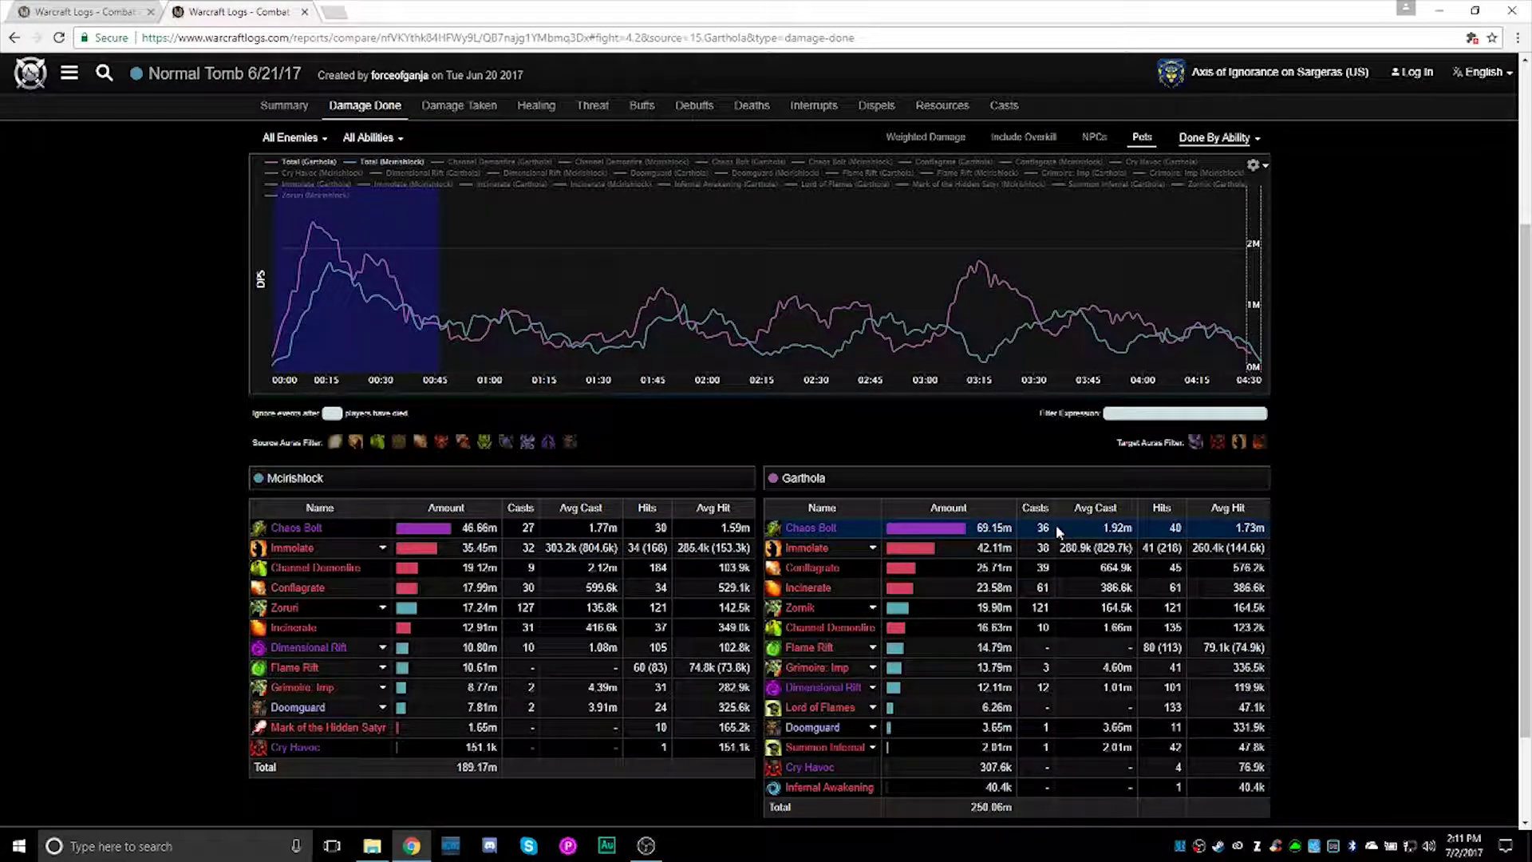
- Compare both Warlocks' casts and damage for Chaos Bolt, Immolate, Conflagrate, Channel Demonfire and Incinerate
mouse_move(1037, 531)
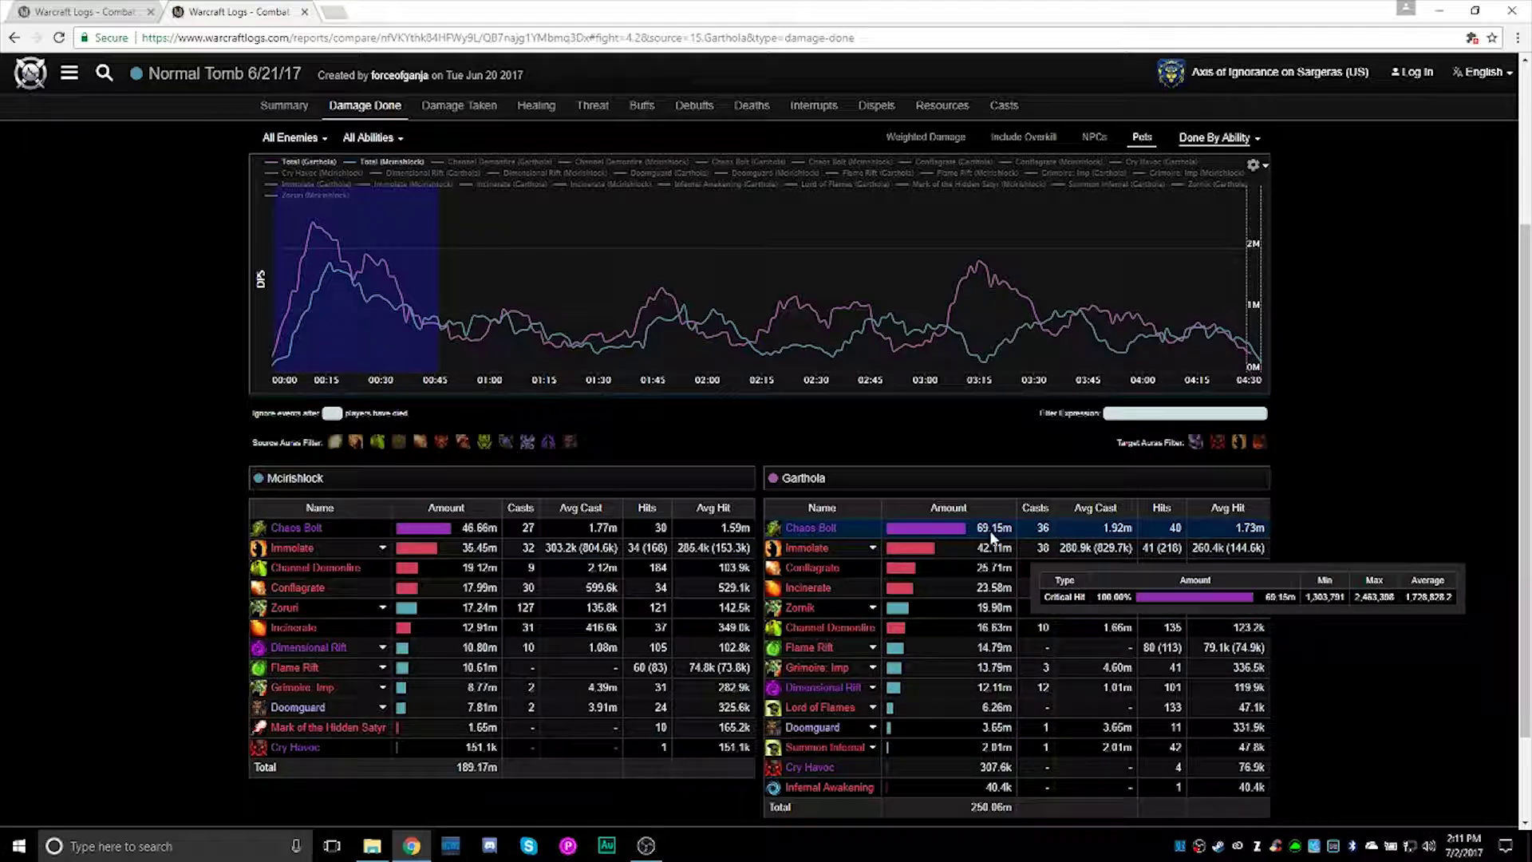
mouse_move(470, 536)
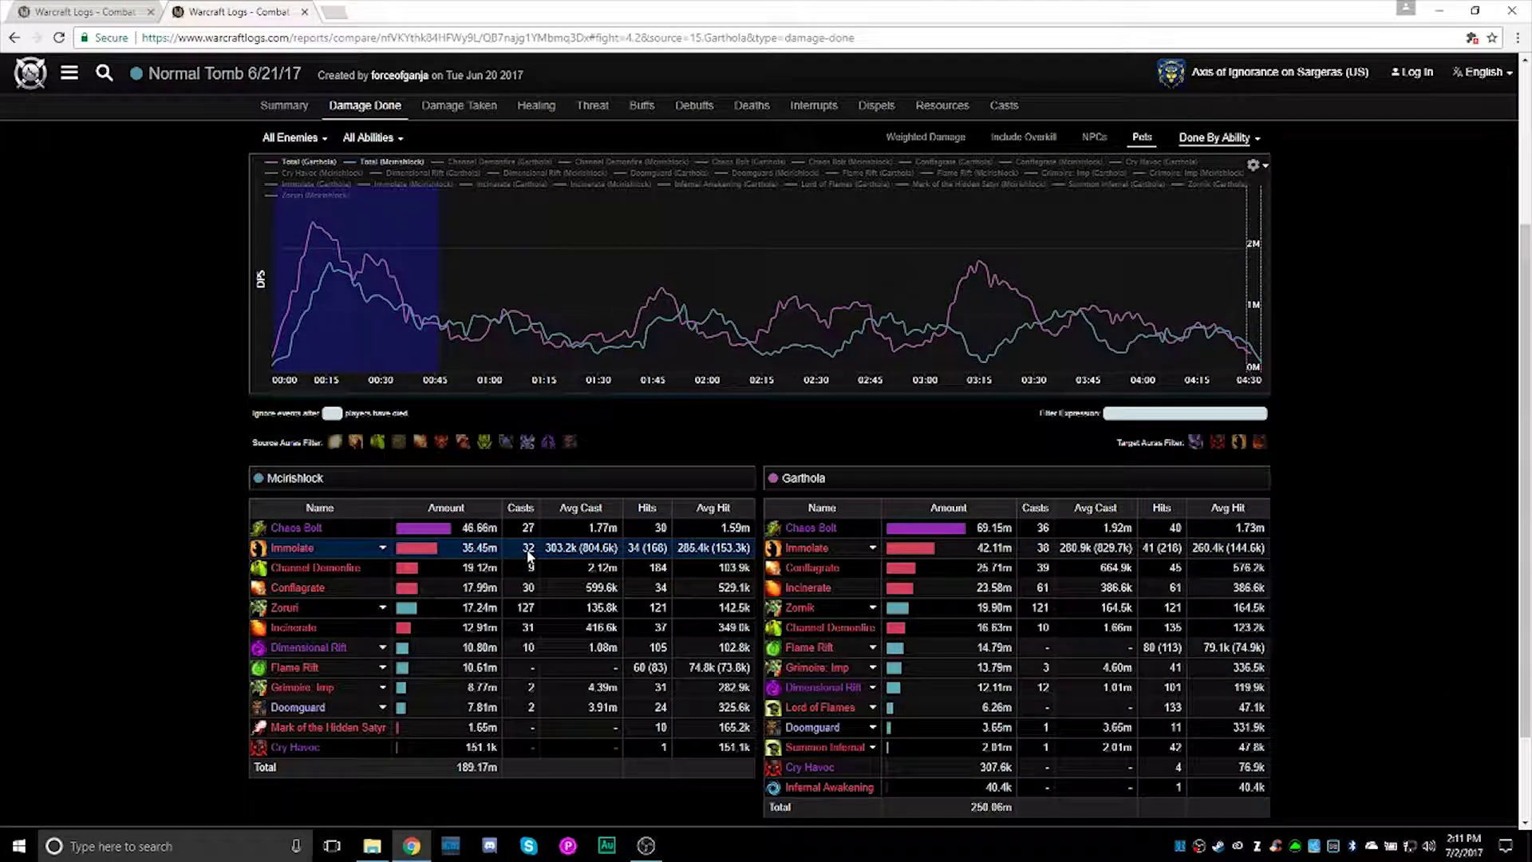
mouse_move(989, 553)
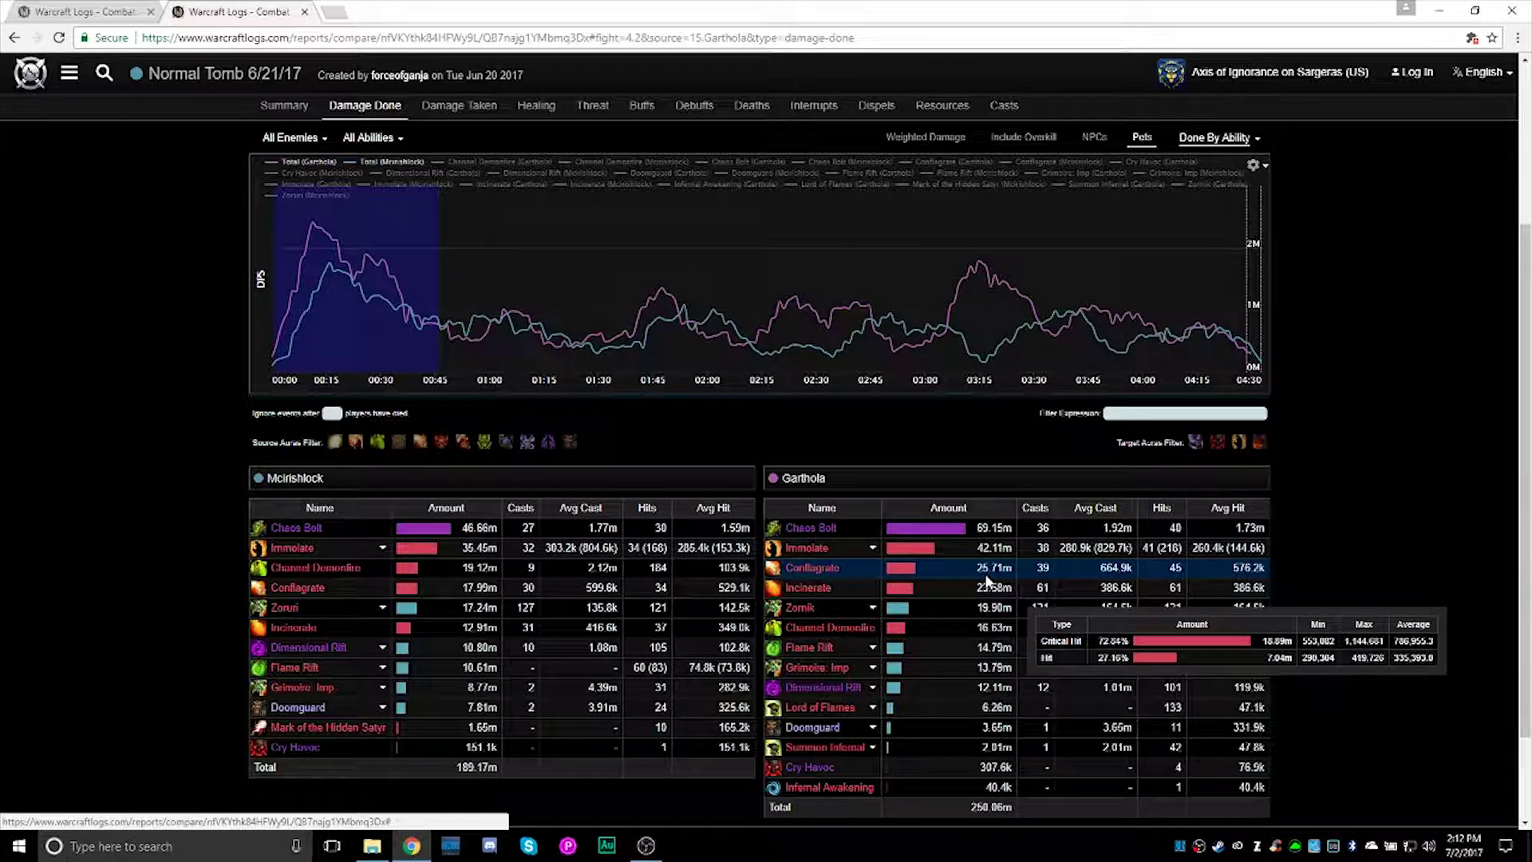
mouse_move(830, 635)
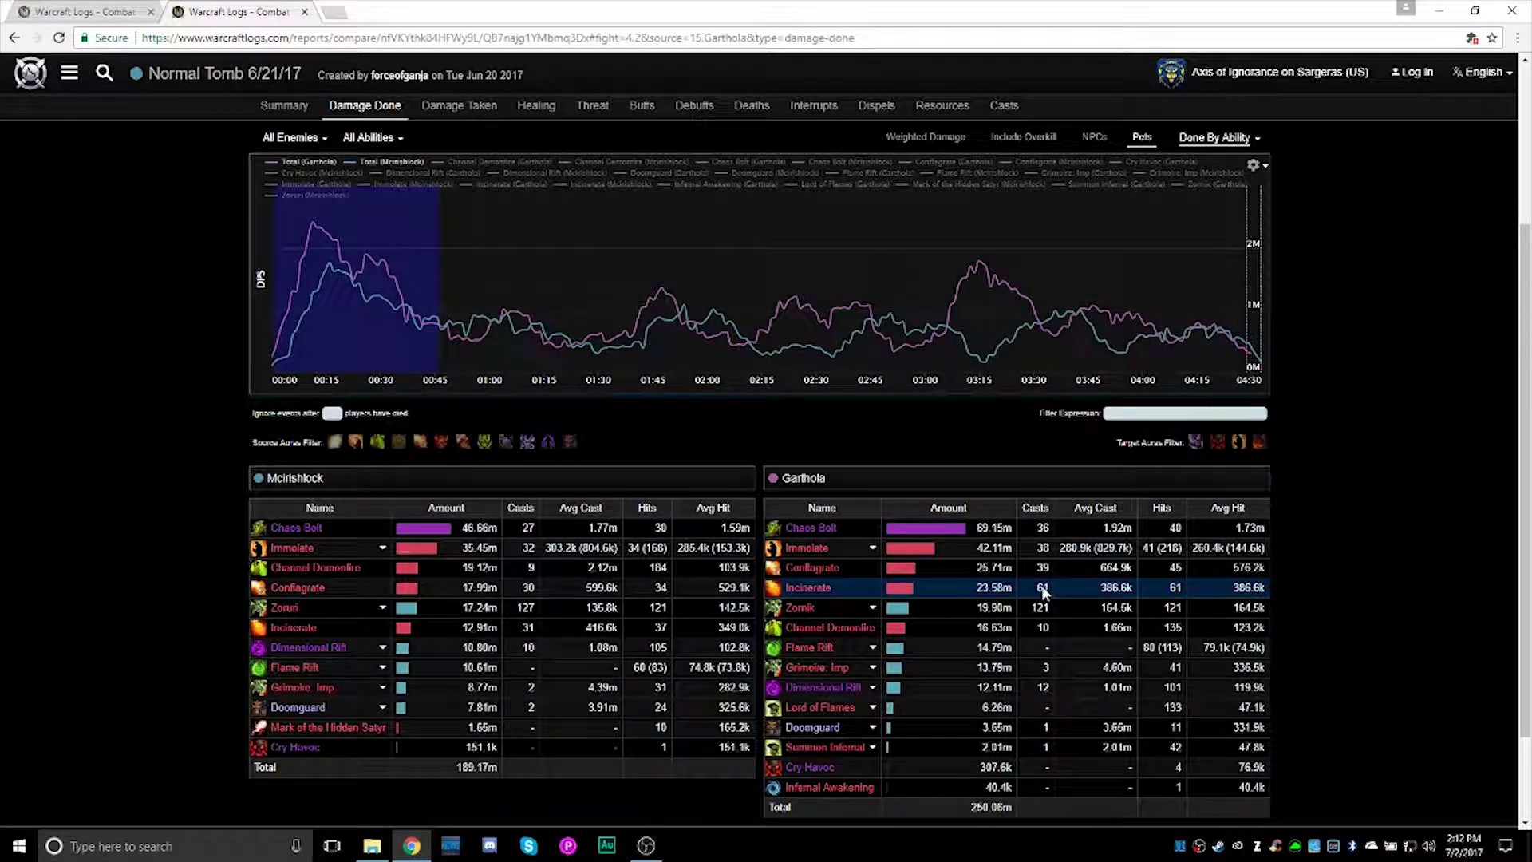
mouse_move(995, 600)
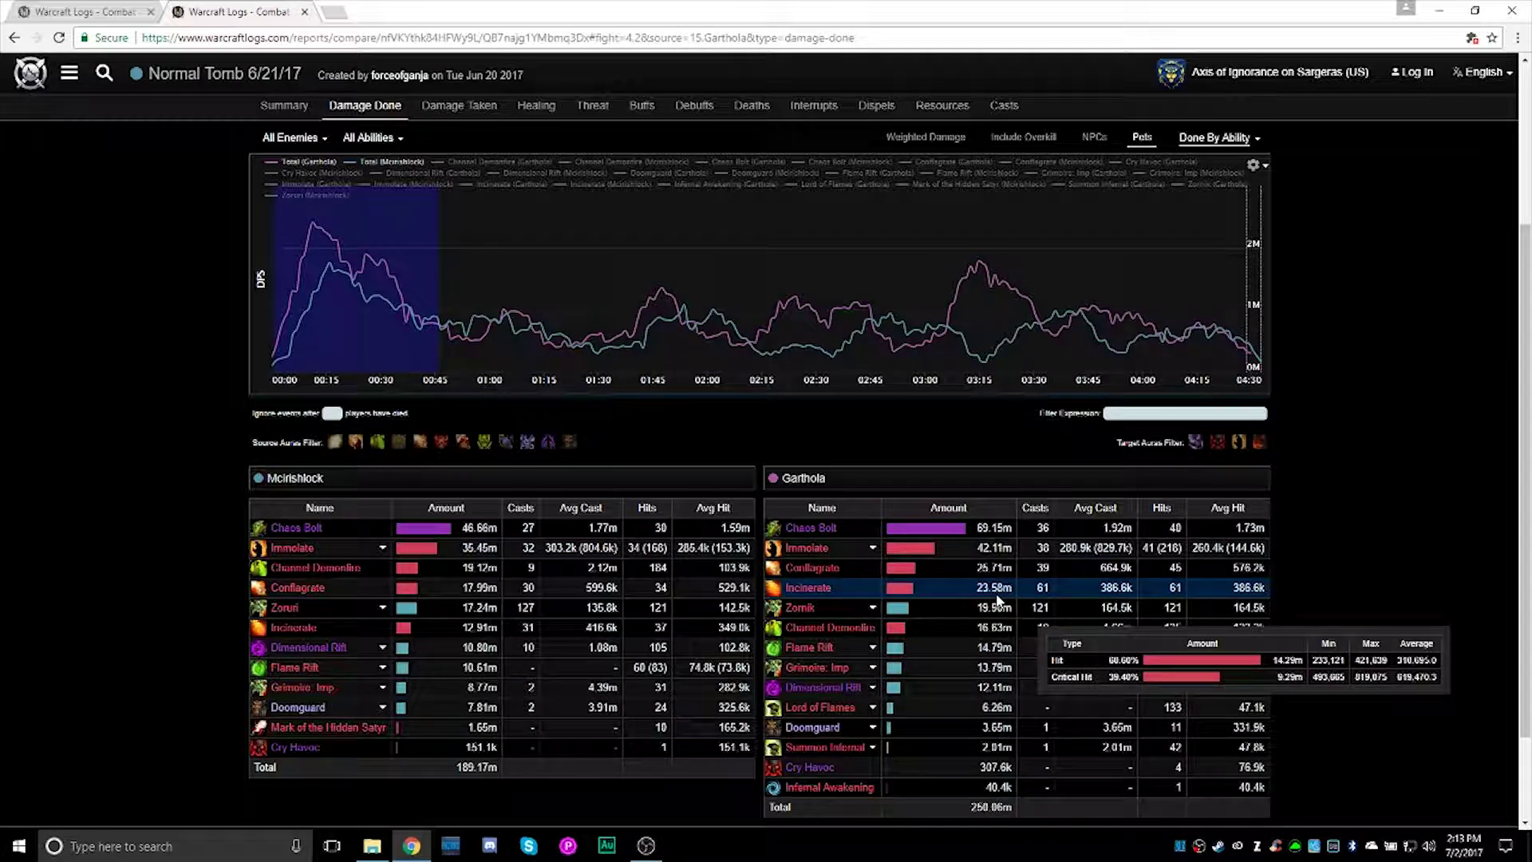
mouse_move(826, 593)
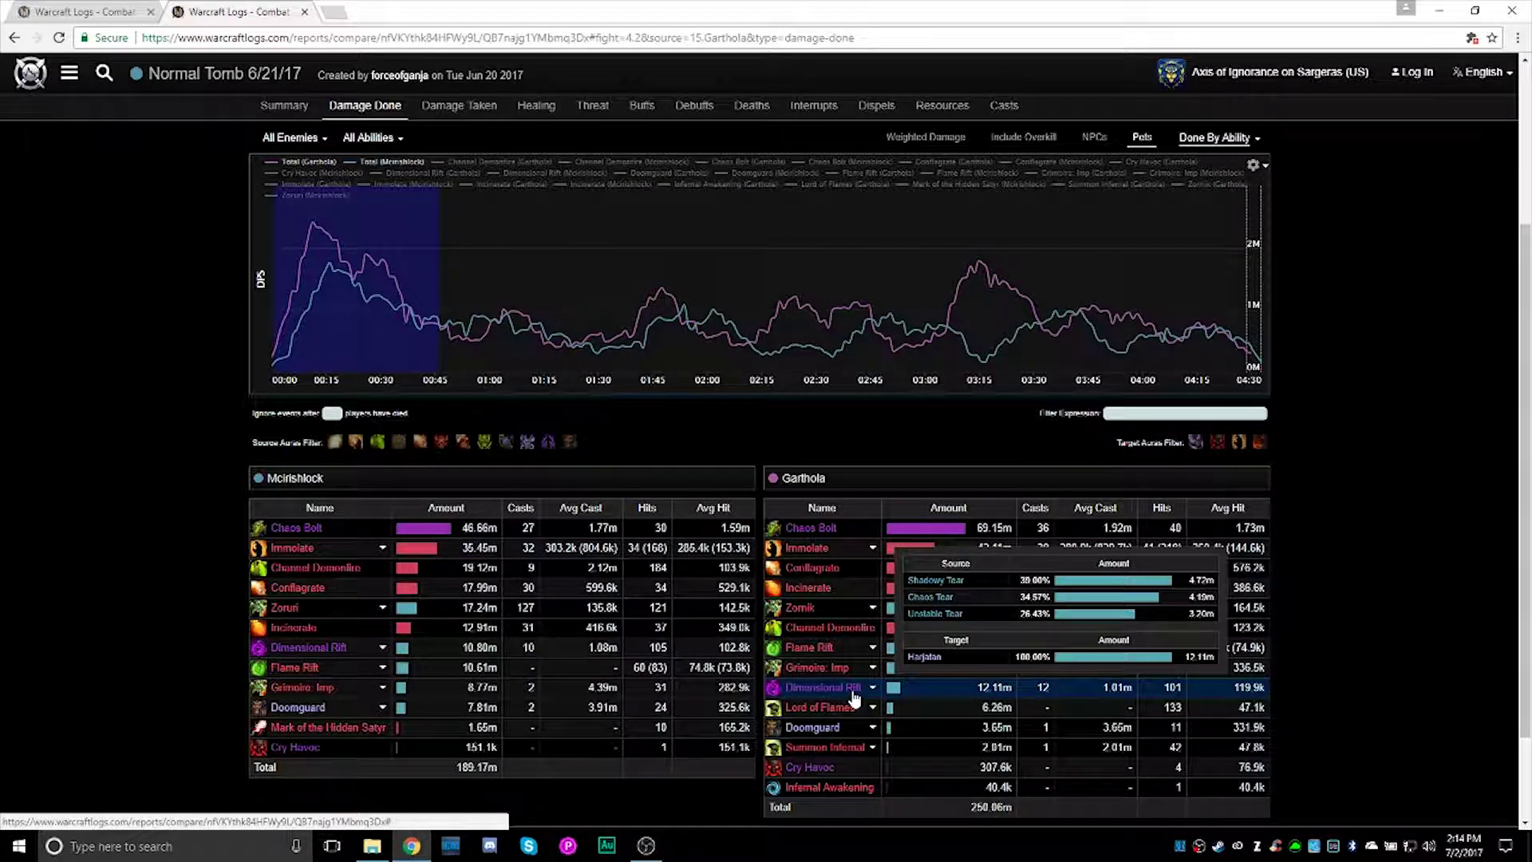
- Compare both Warlocks' summon and pet damage, covering Grimoire: Imp, Dimensional Rift, Lord of Flames, Doomguard and Summon Infernal
mouse_move(820, 676)
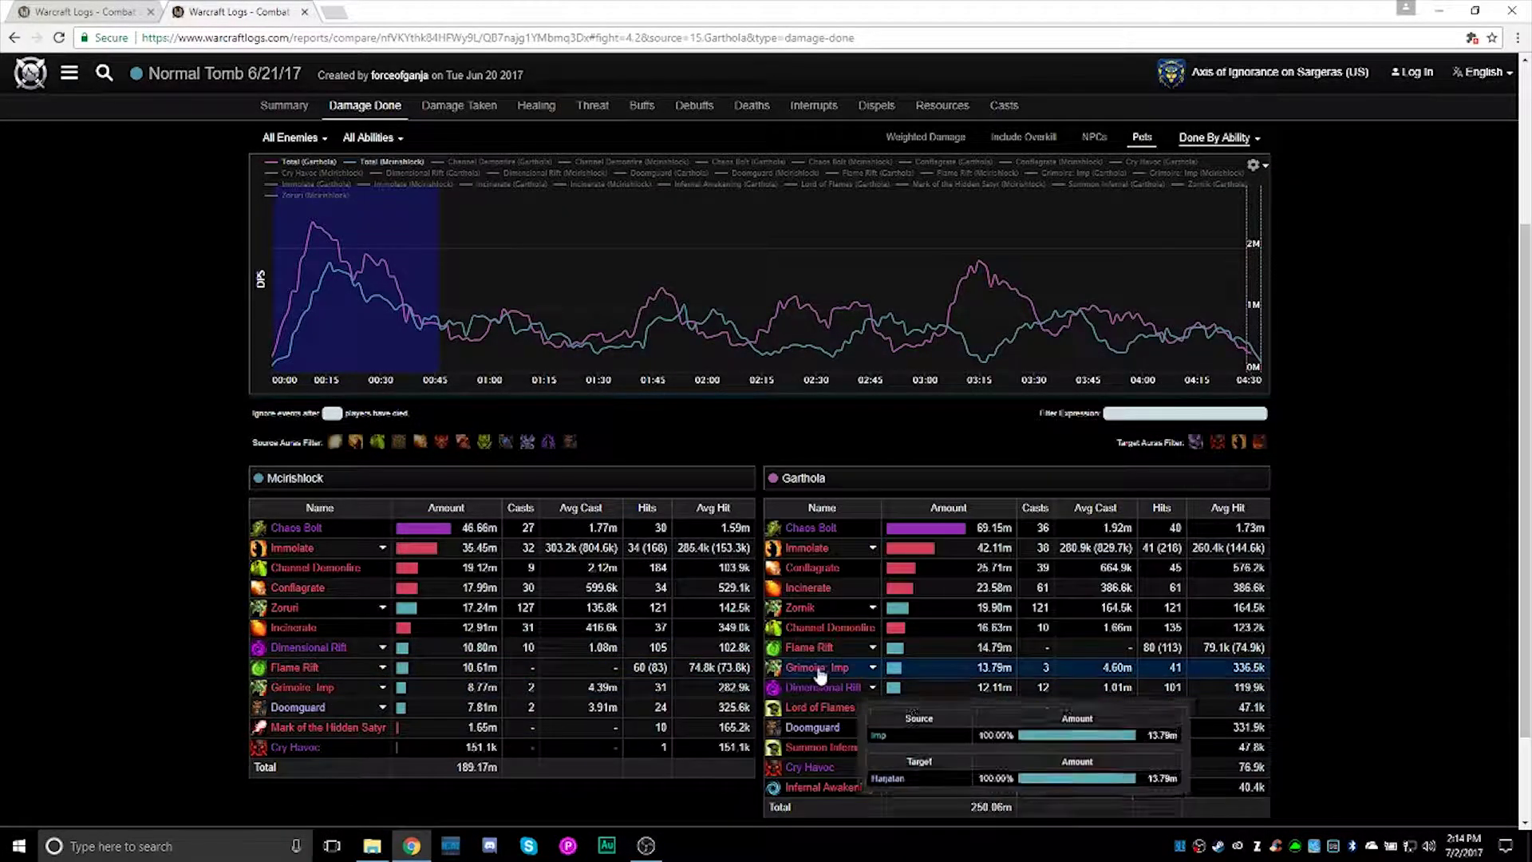
mouse_move(494, 673)
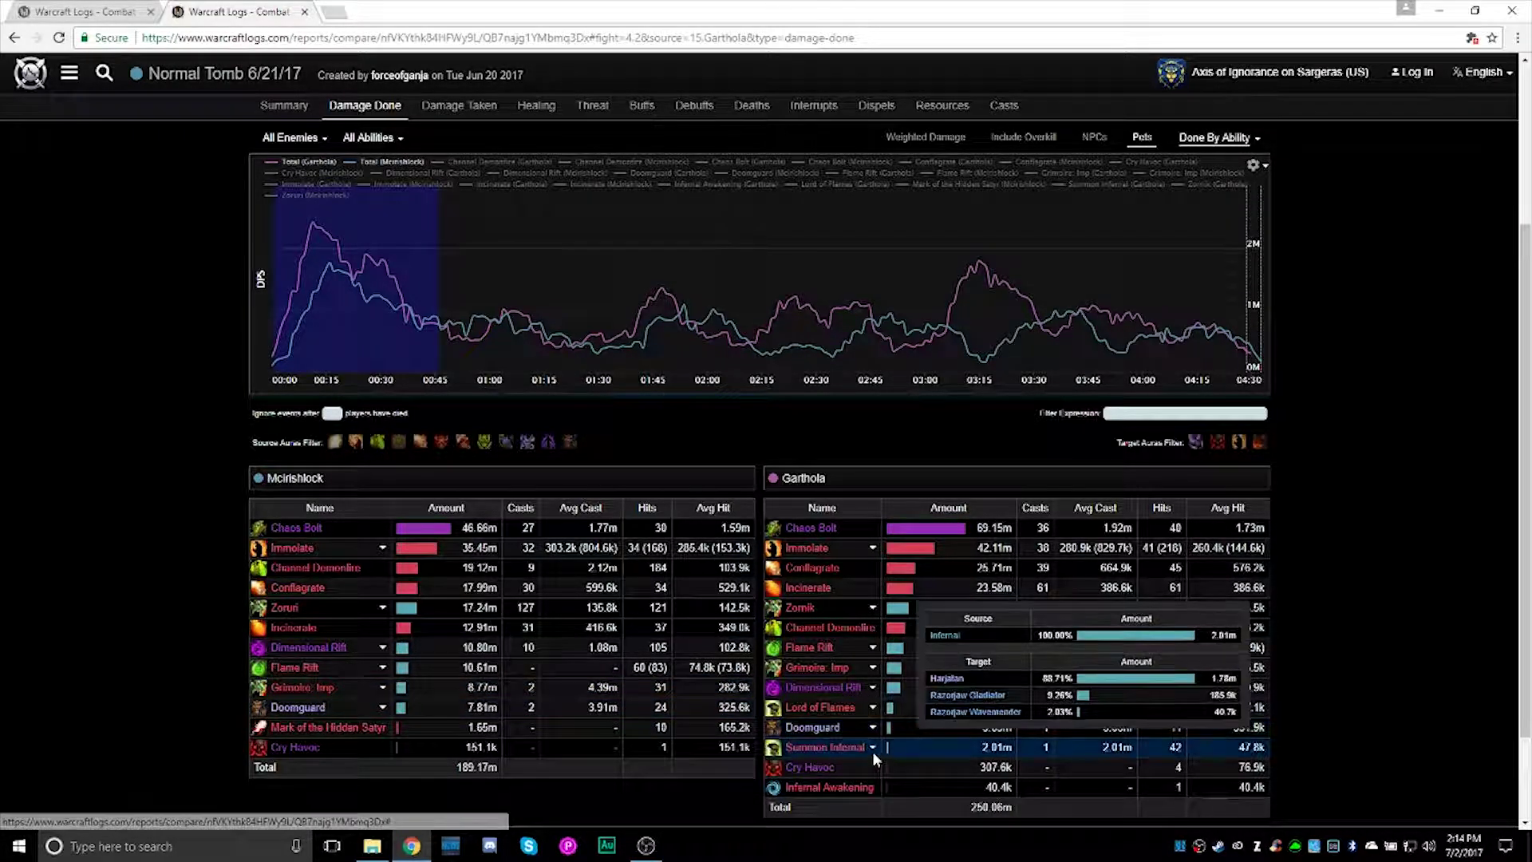
mouse_move(887, 707)
mouse_move(872, 669)
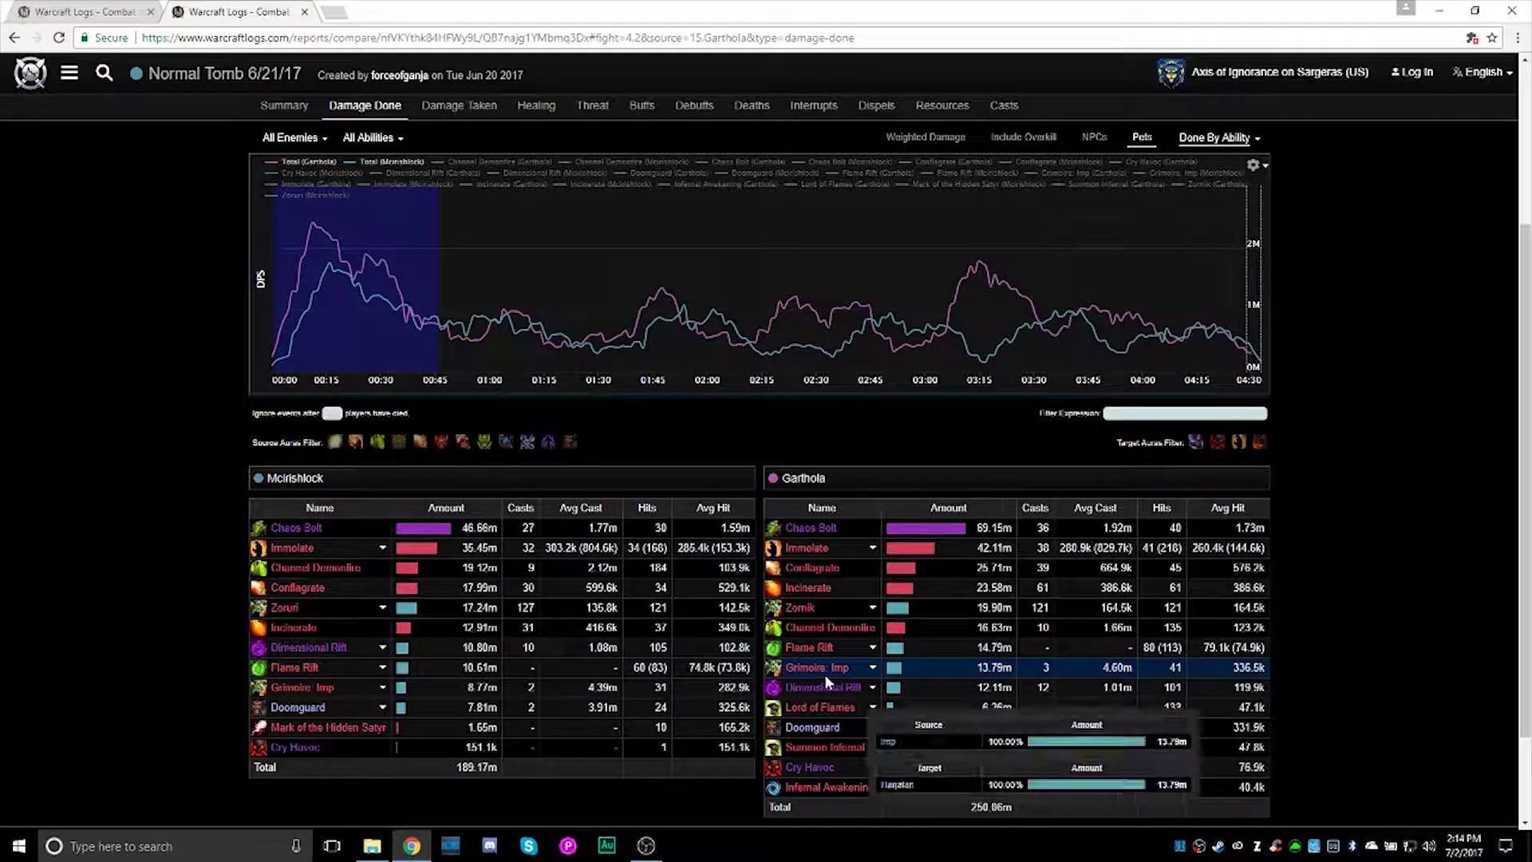
mouse_move(366, 707)
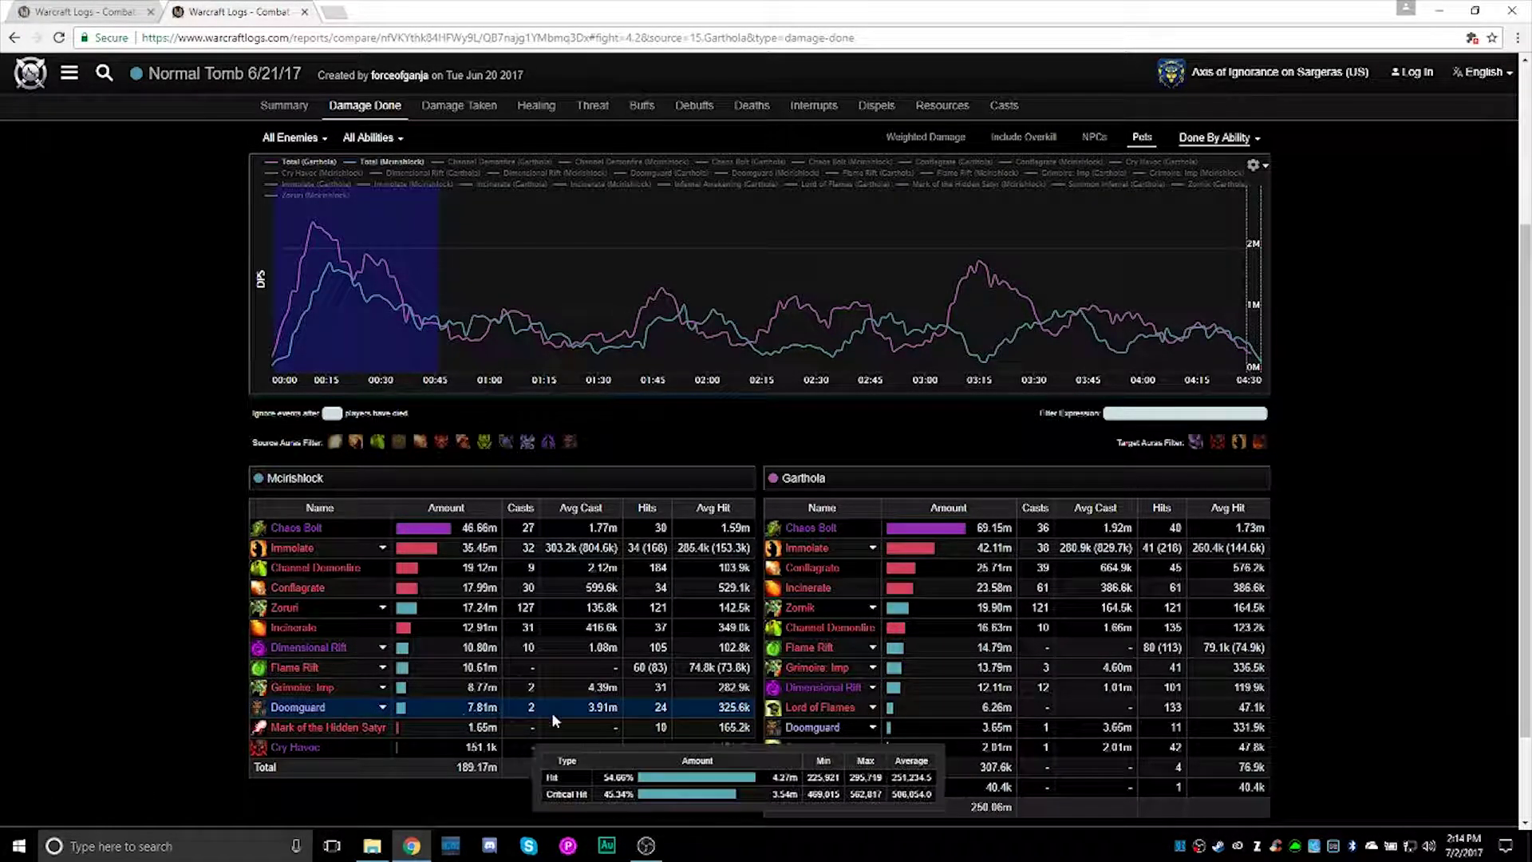
mouse_move(987, 736)
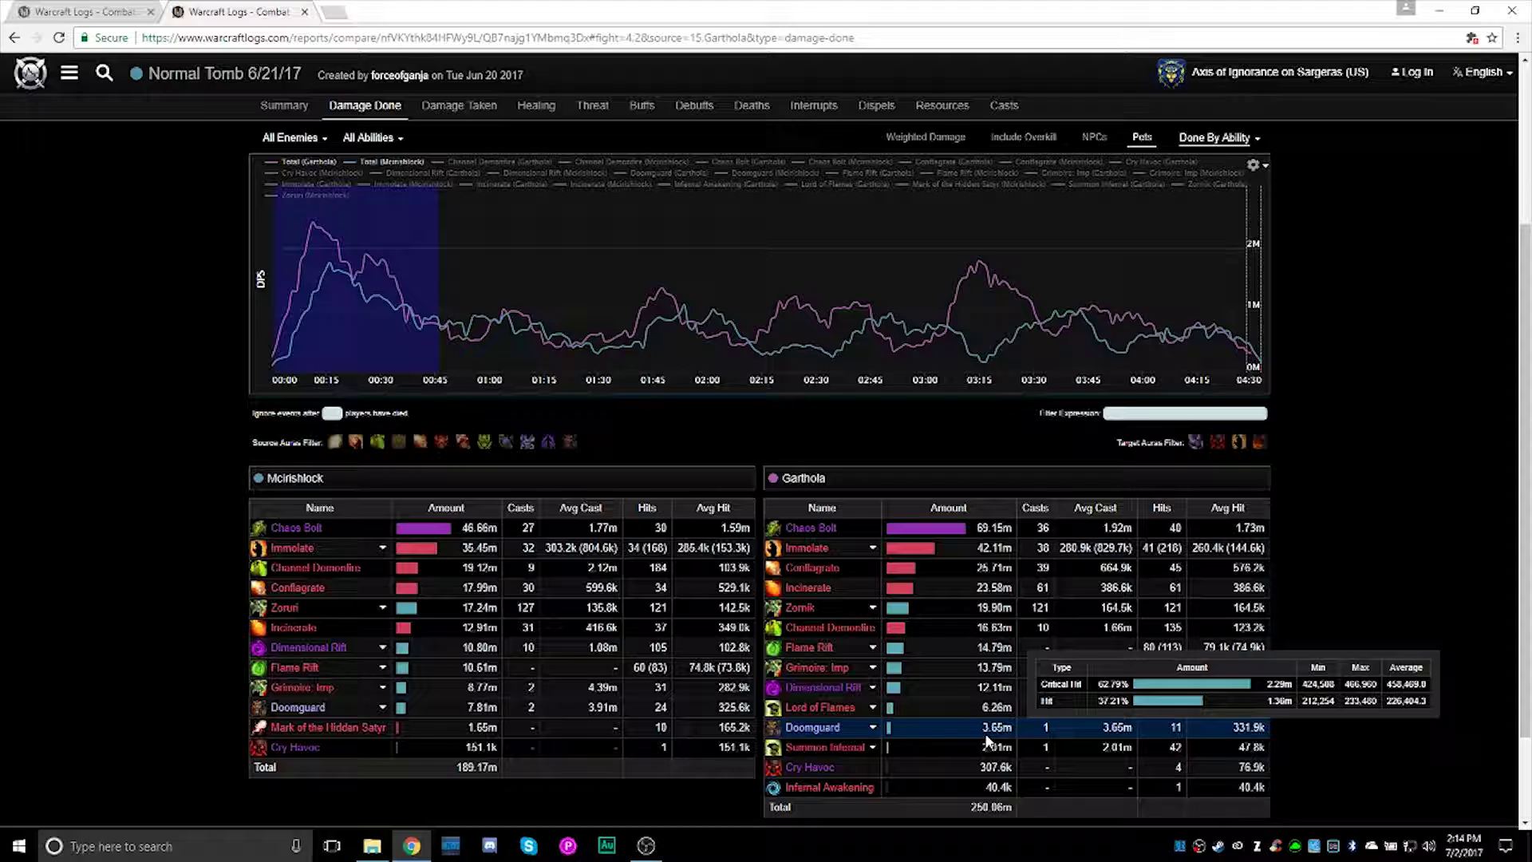
mouse_move(829, 755)
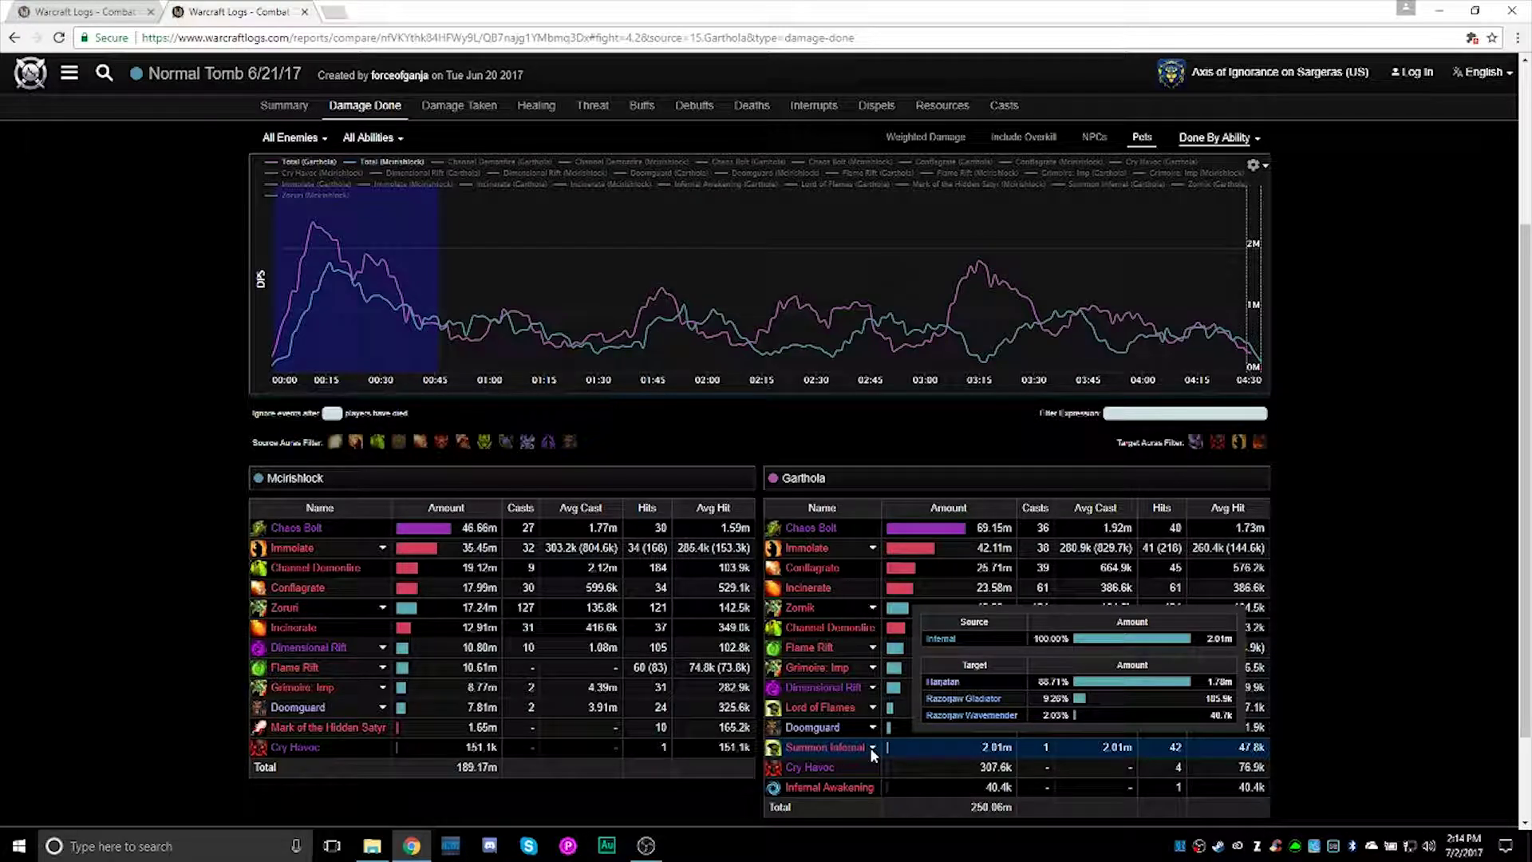
mouse_move(900, 746)
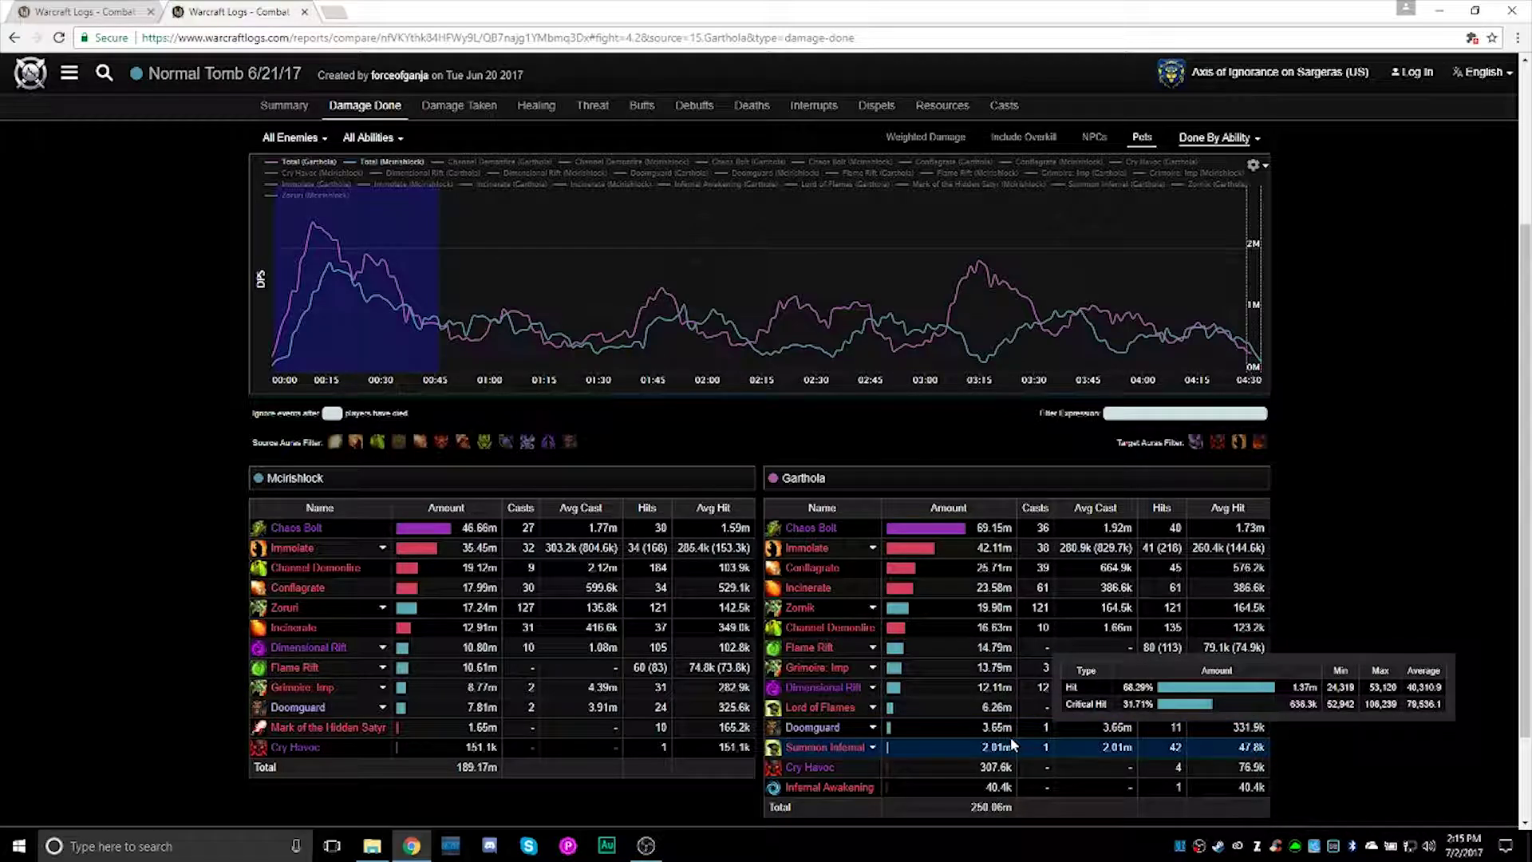
mouse_move(349, 707)
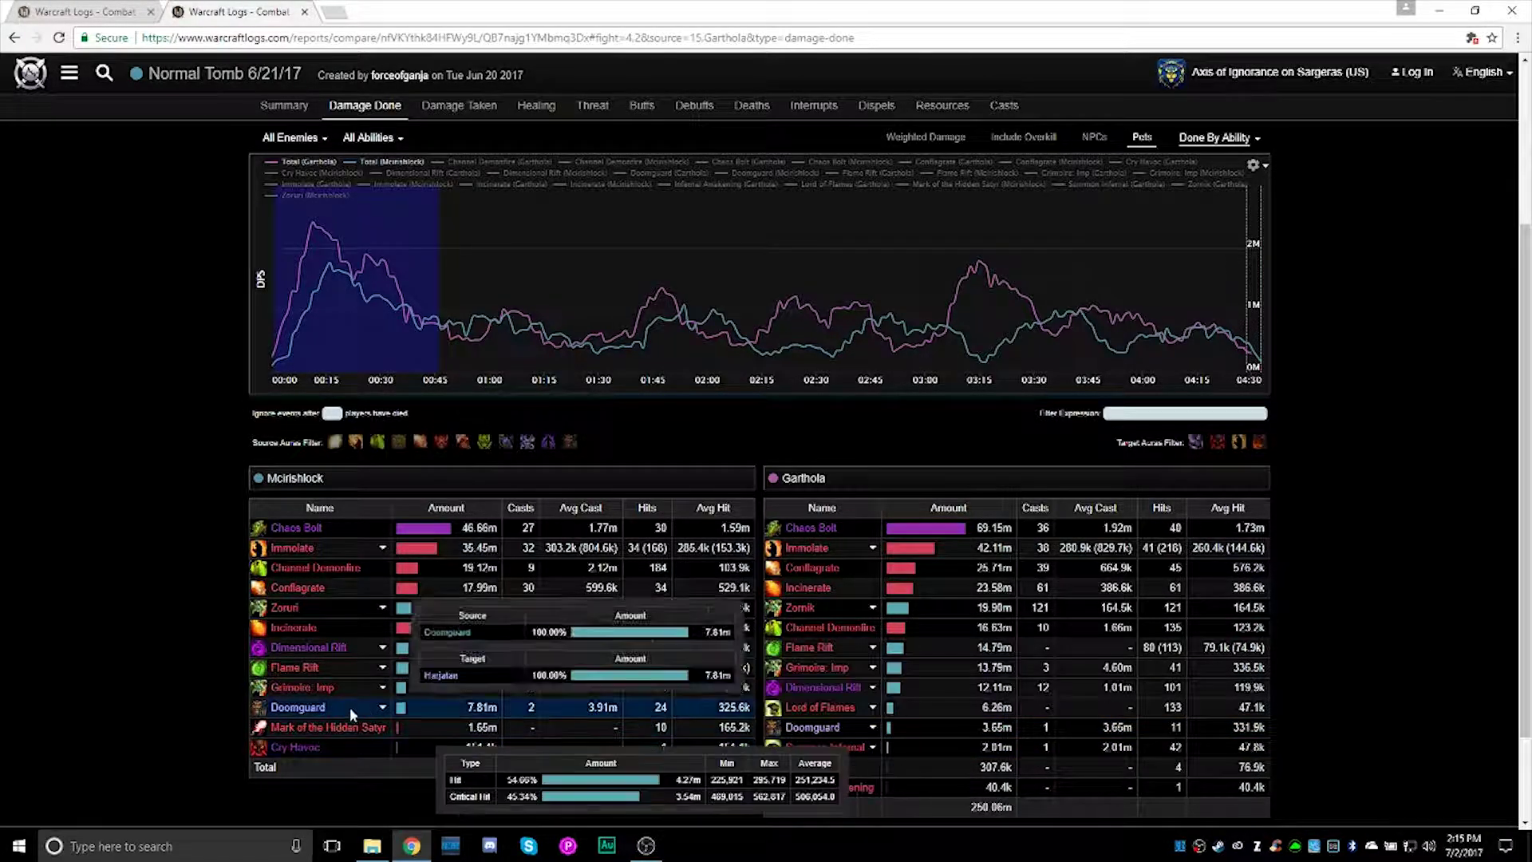
mouse_move(484, 714)
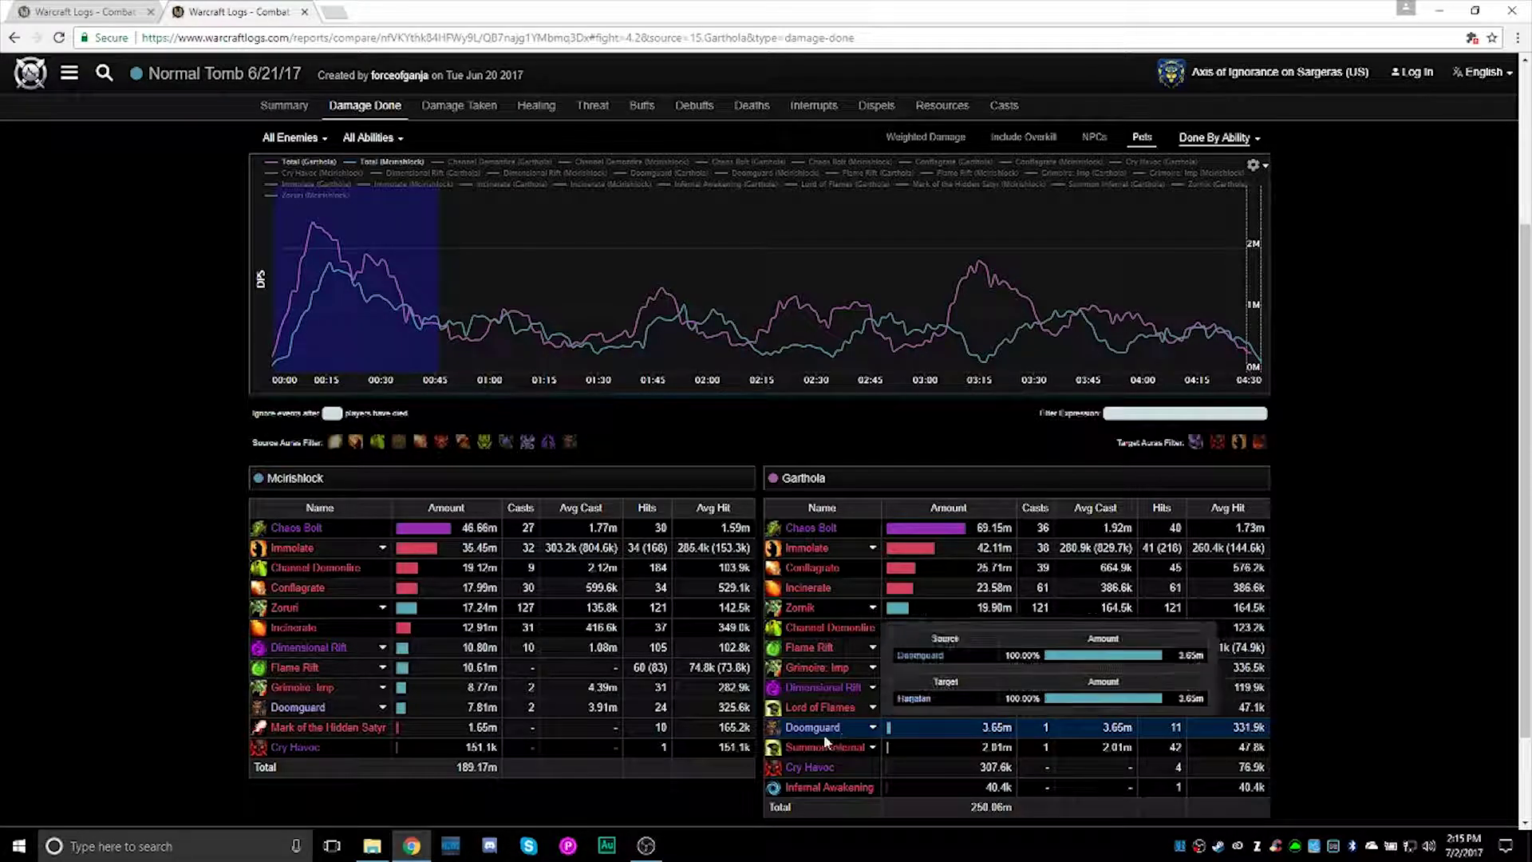
mouse_move(355, 737)
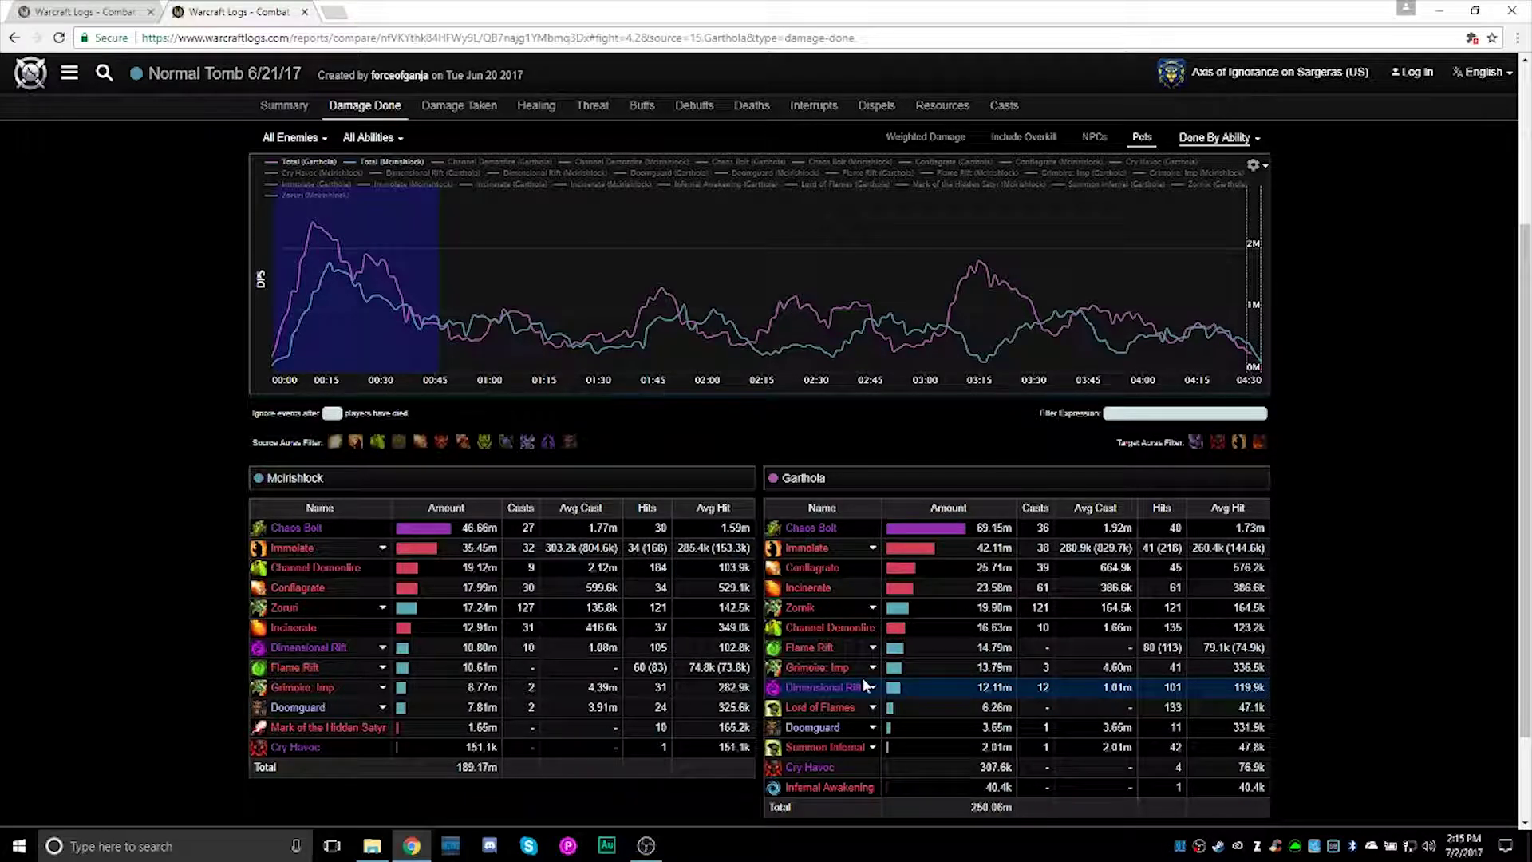
- Filter the comparison to Incinerate, compare both Warlocks' casts and damage per enemy, and restore all abilities
mouse_move(910, 671)
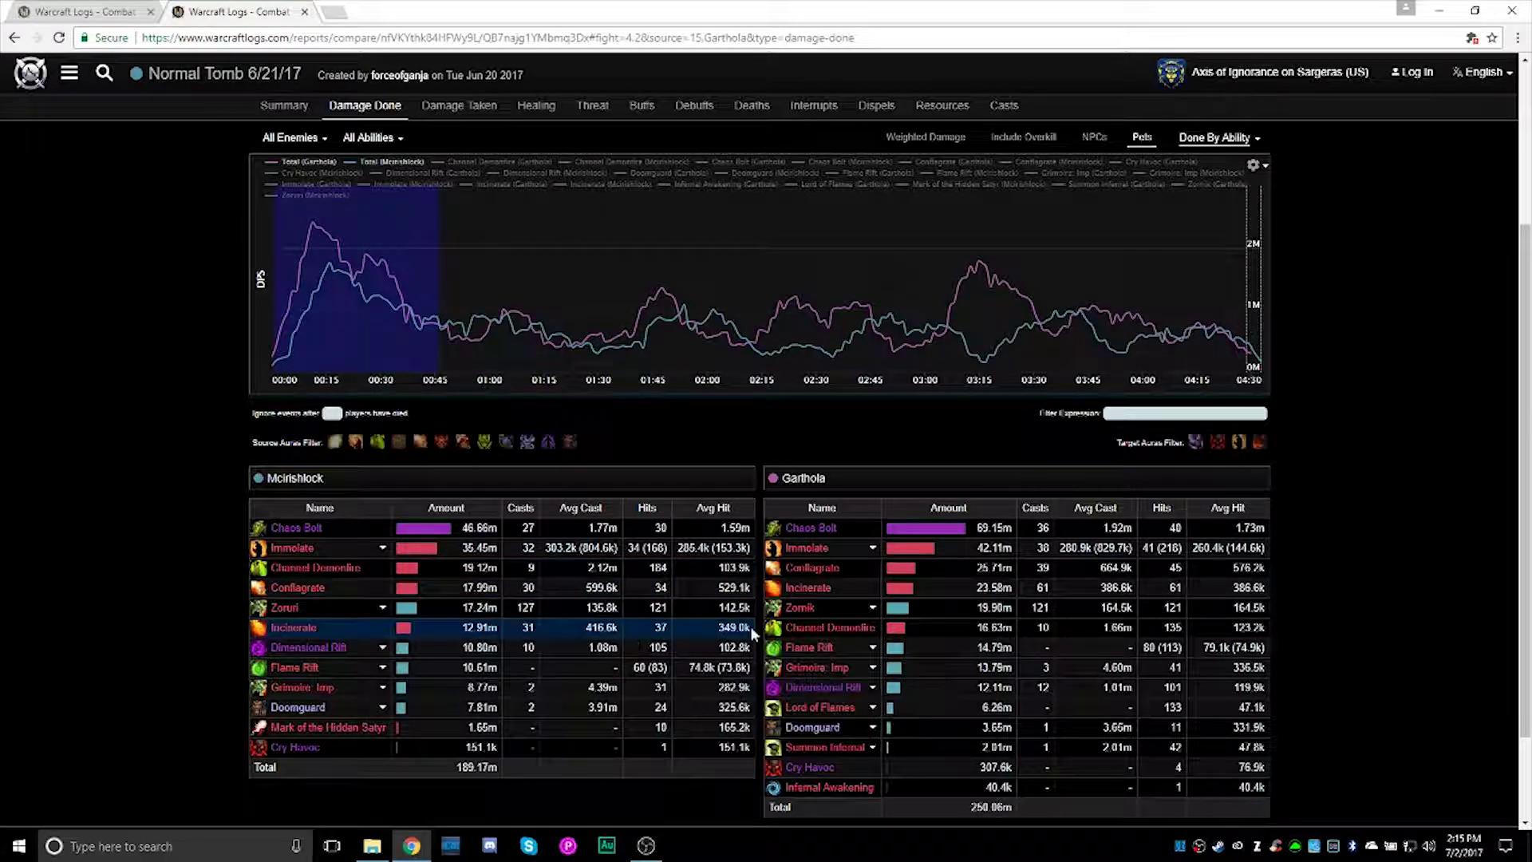
mouse_move(821, 599)
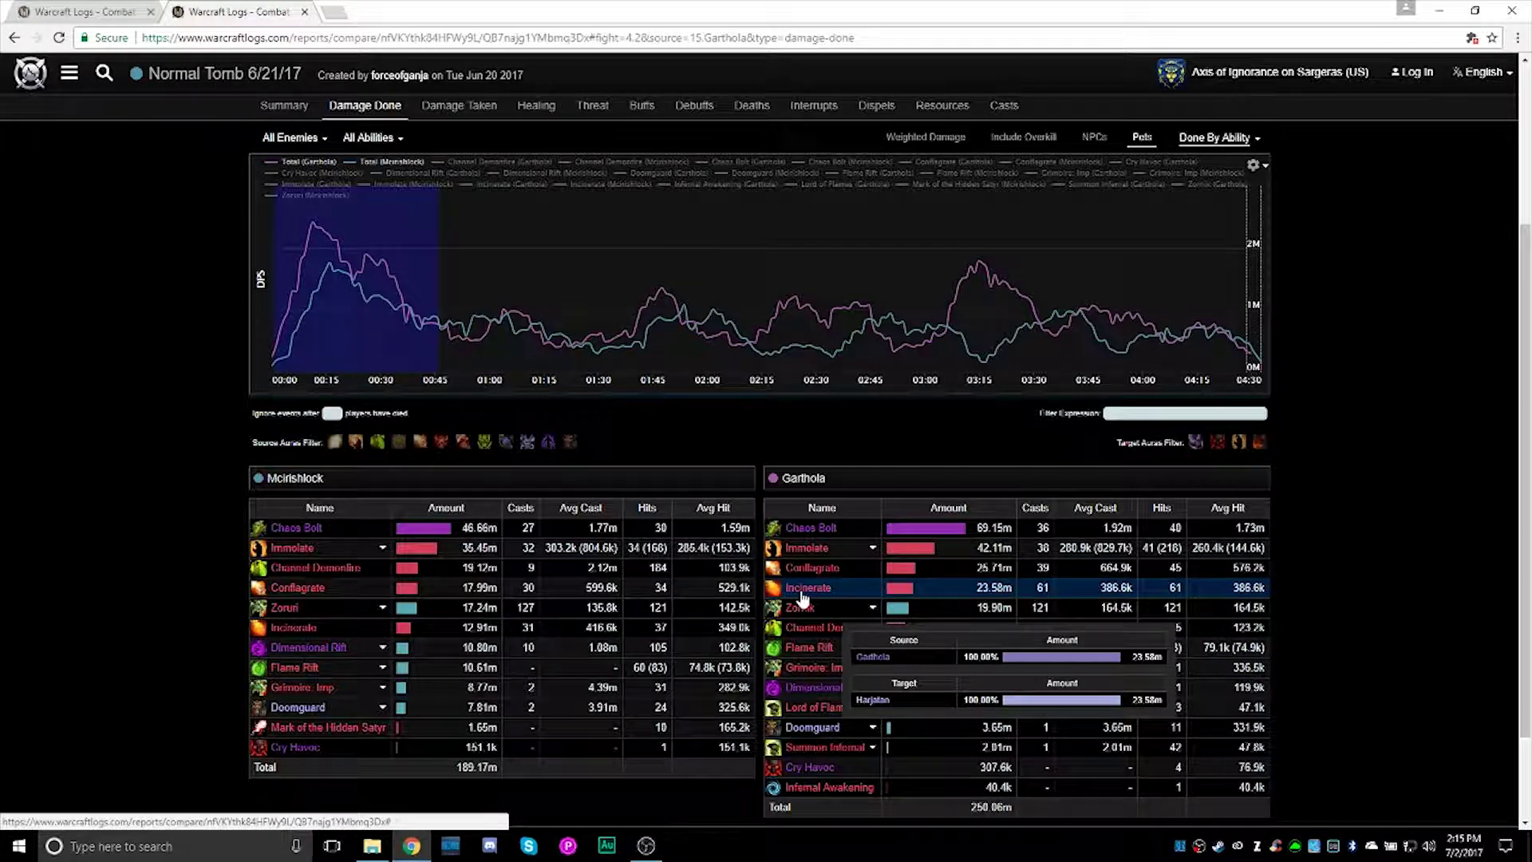
click(800, 589)
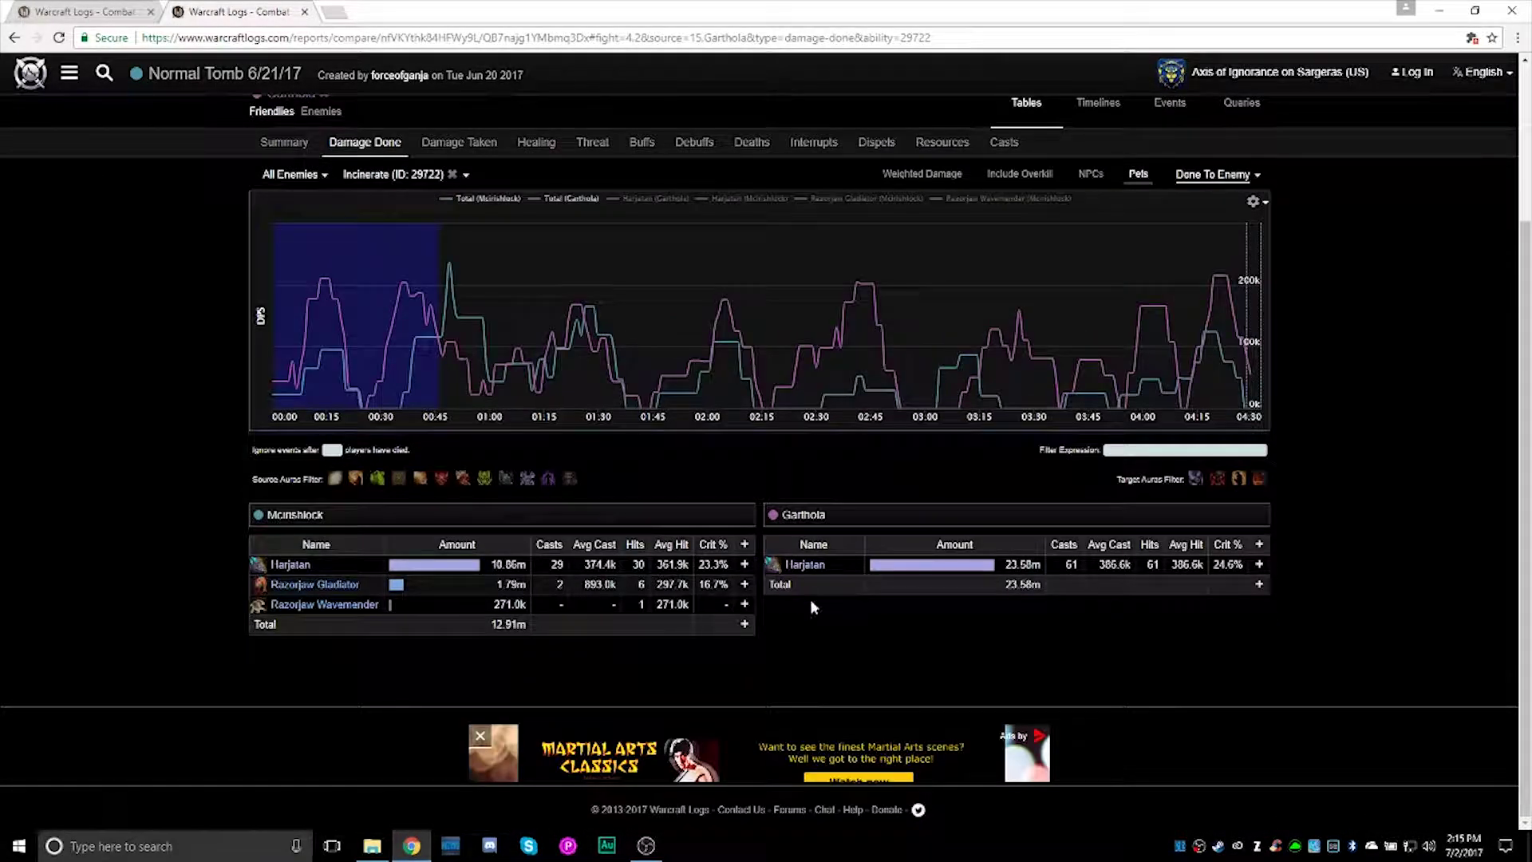
mouse_move(323, 333)
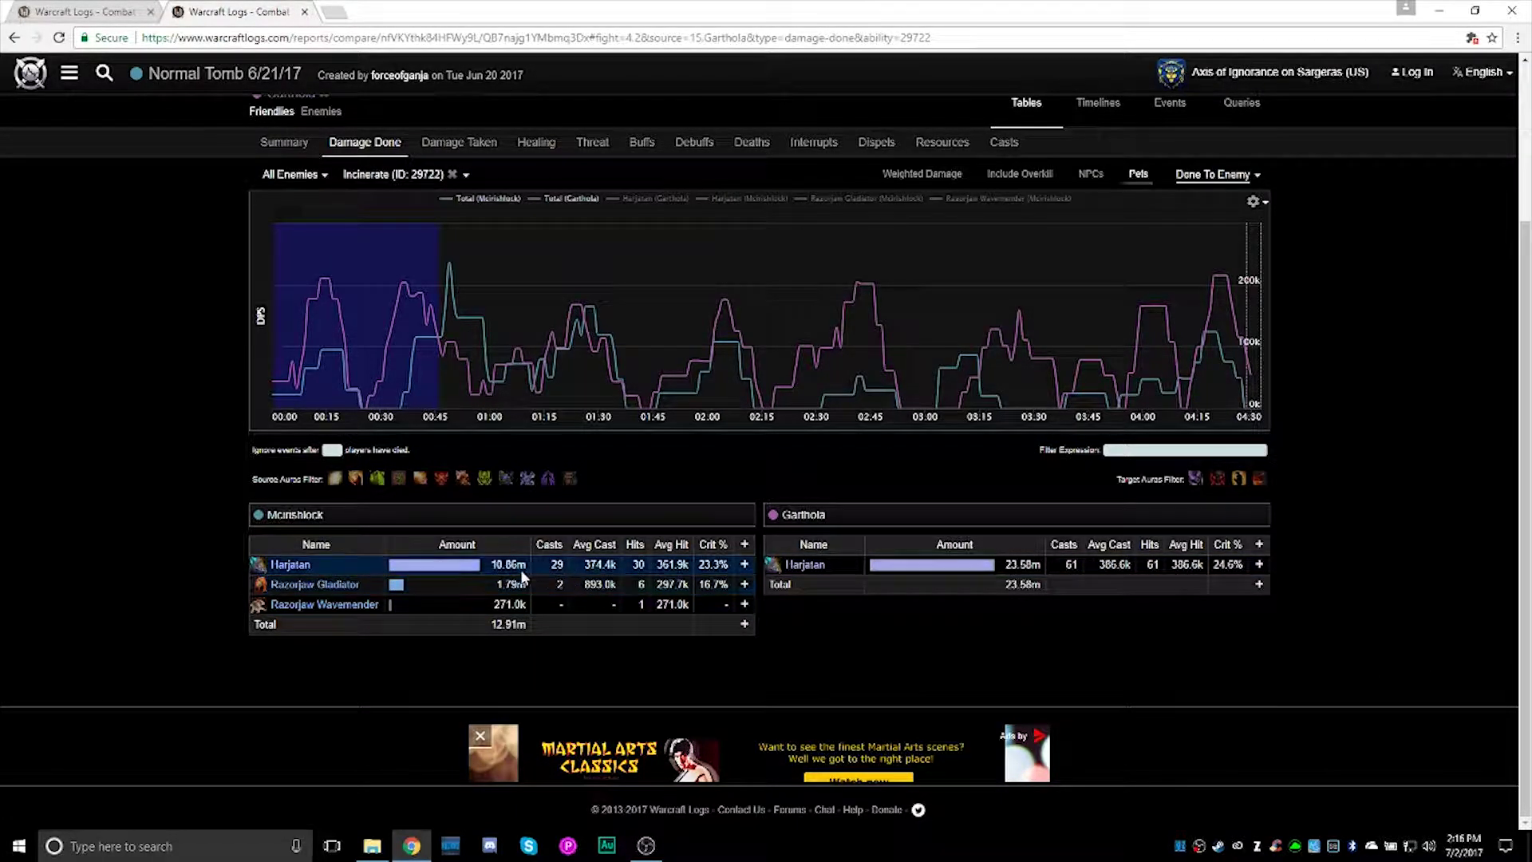
mouse_move(527, 577)
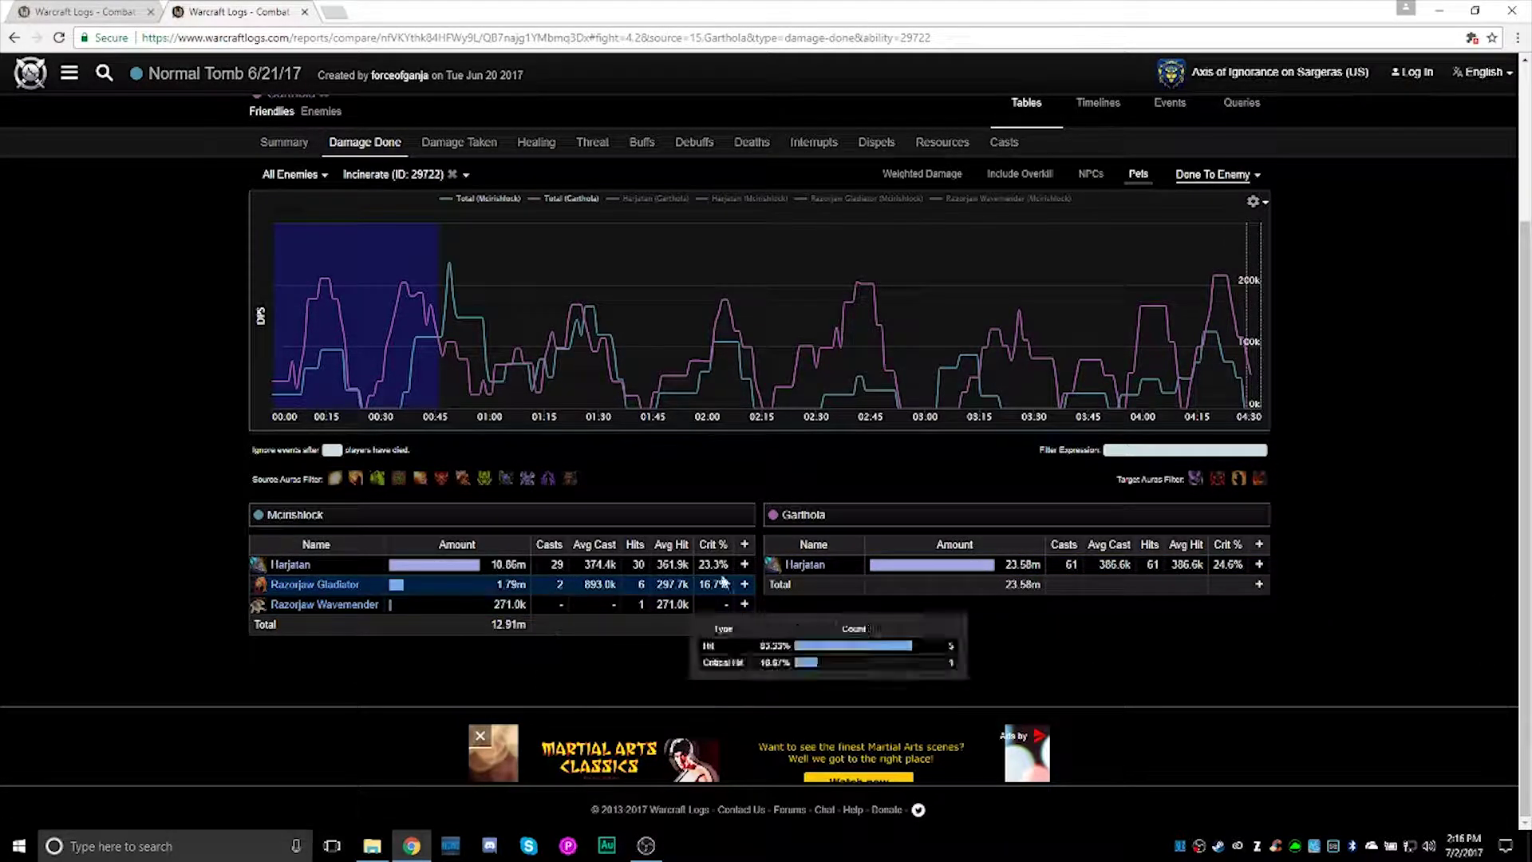
mouse_move(821, 576)
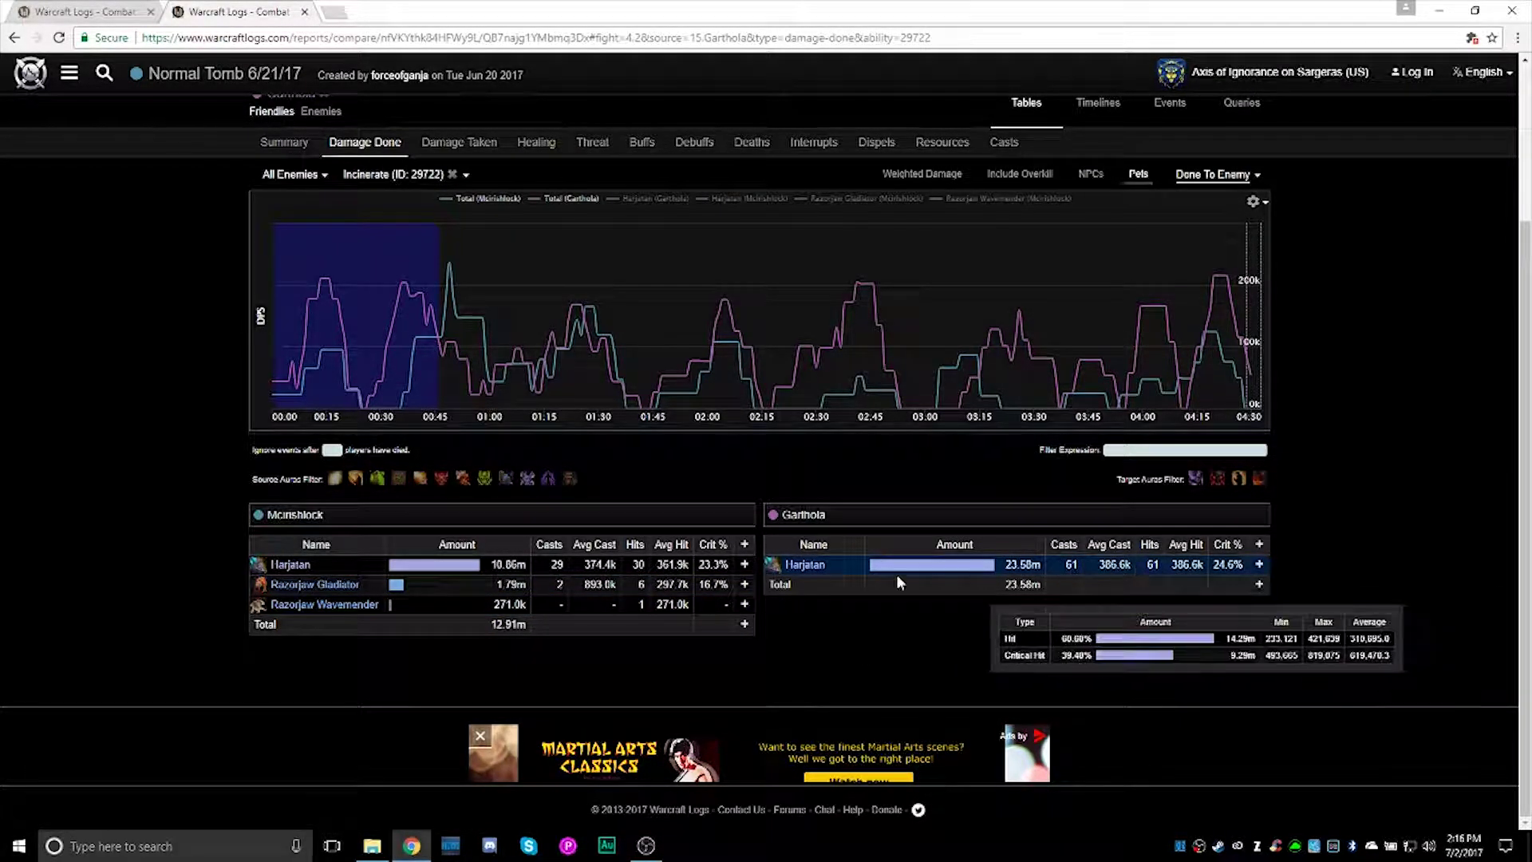
mouse_move(292, 609)
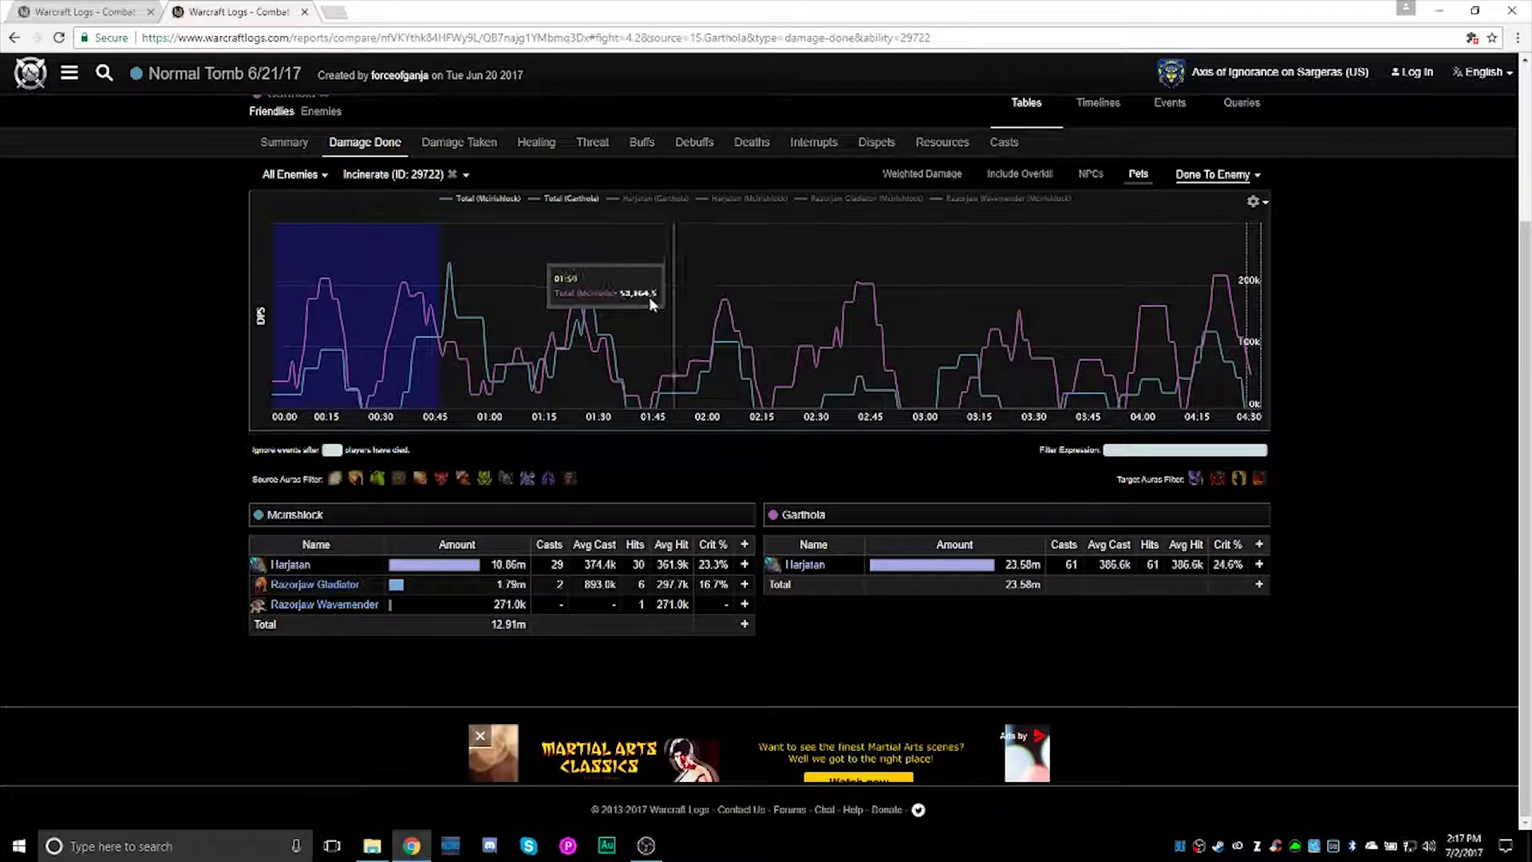
click(452, 175)
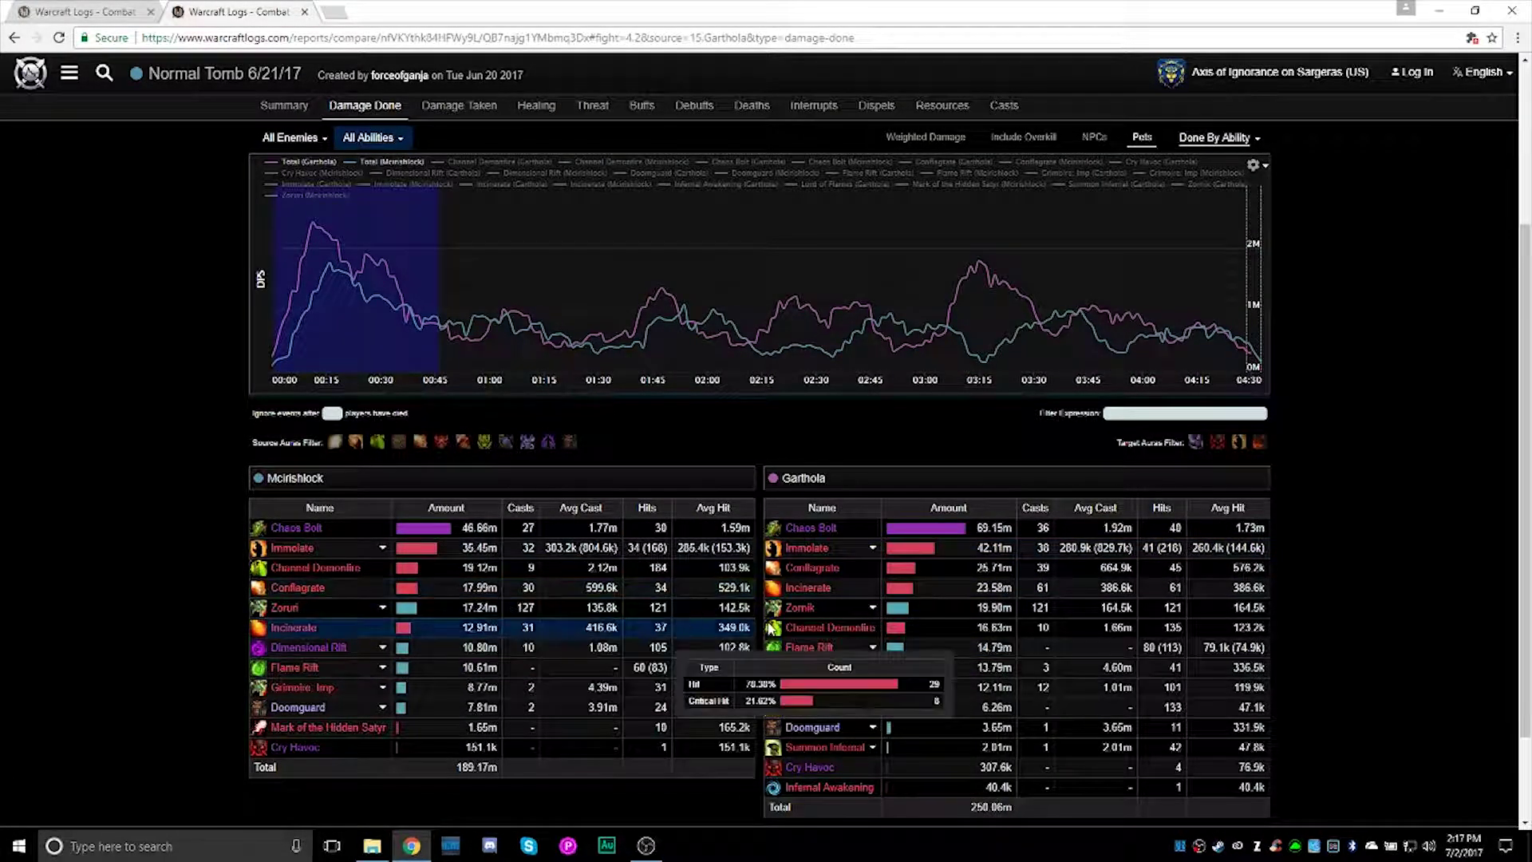
- Filter the comparison to Grimoire: Imp, compare when both Warlocks used it during the fight, and restore all abilities
scroll(909, 620, down, 1)
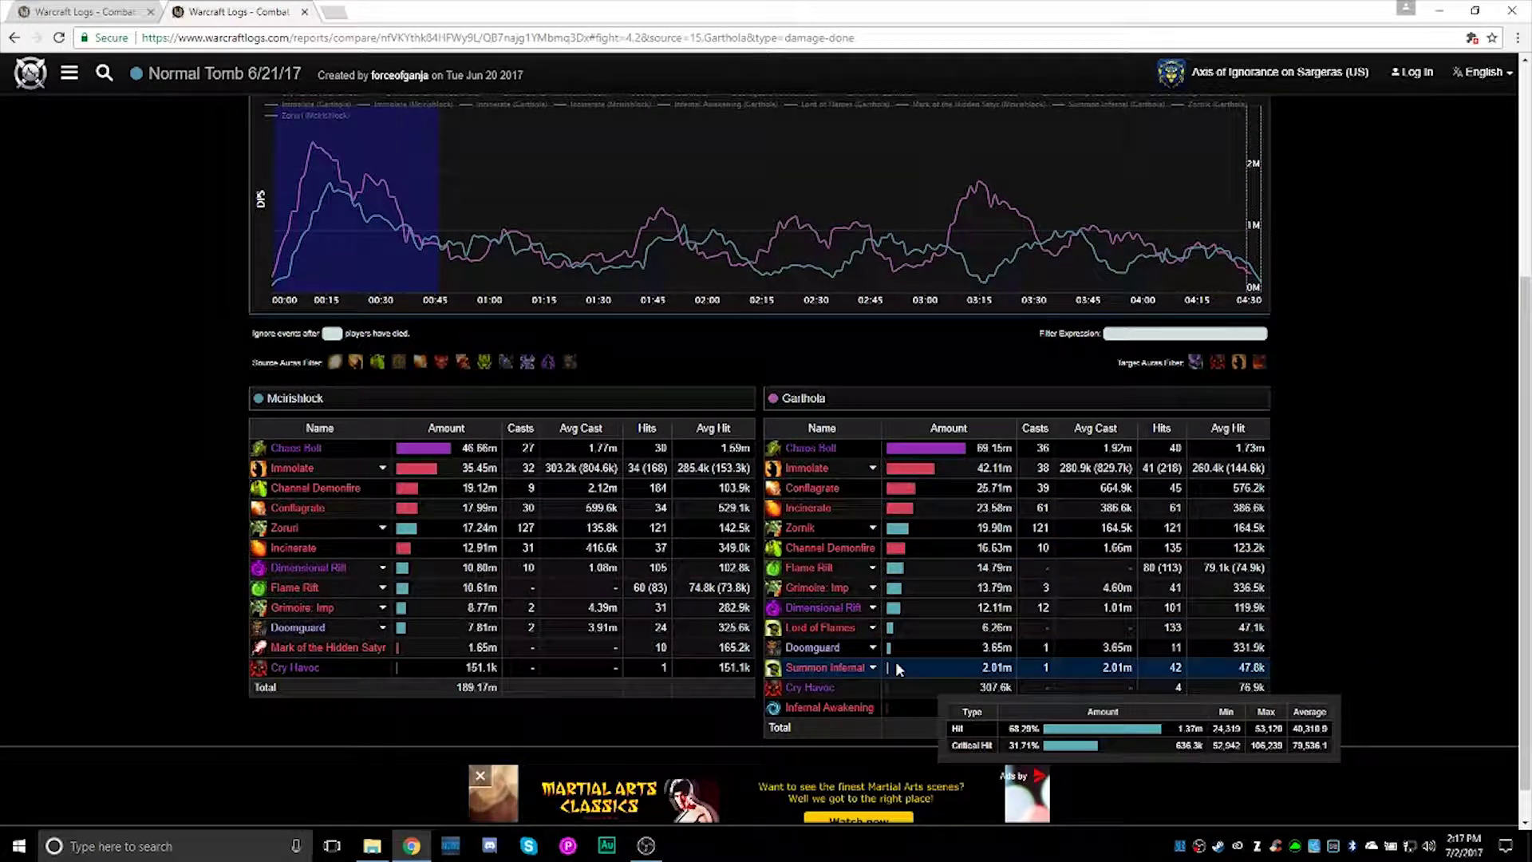
click(813, 590)
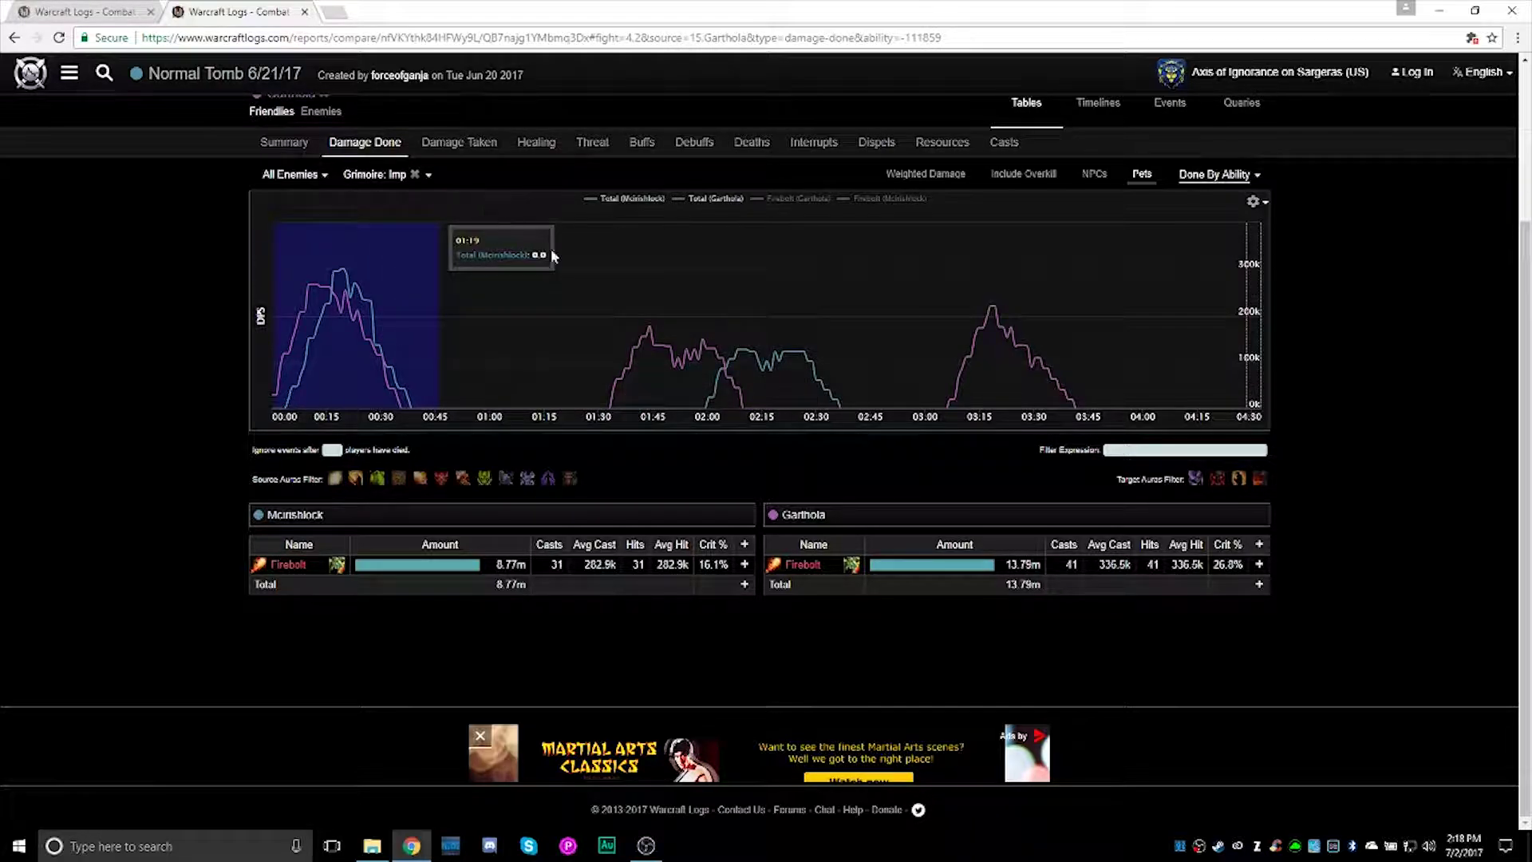
click(414, 176)
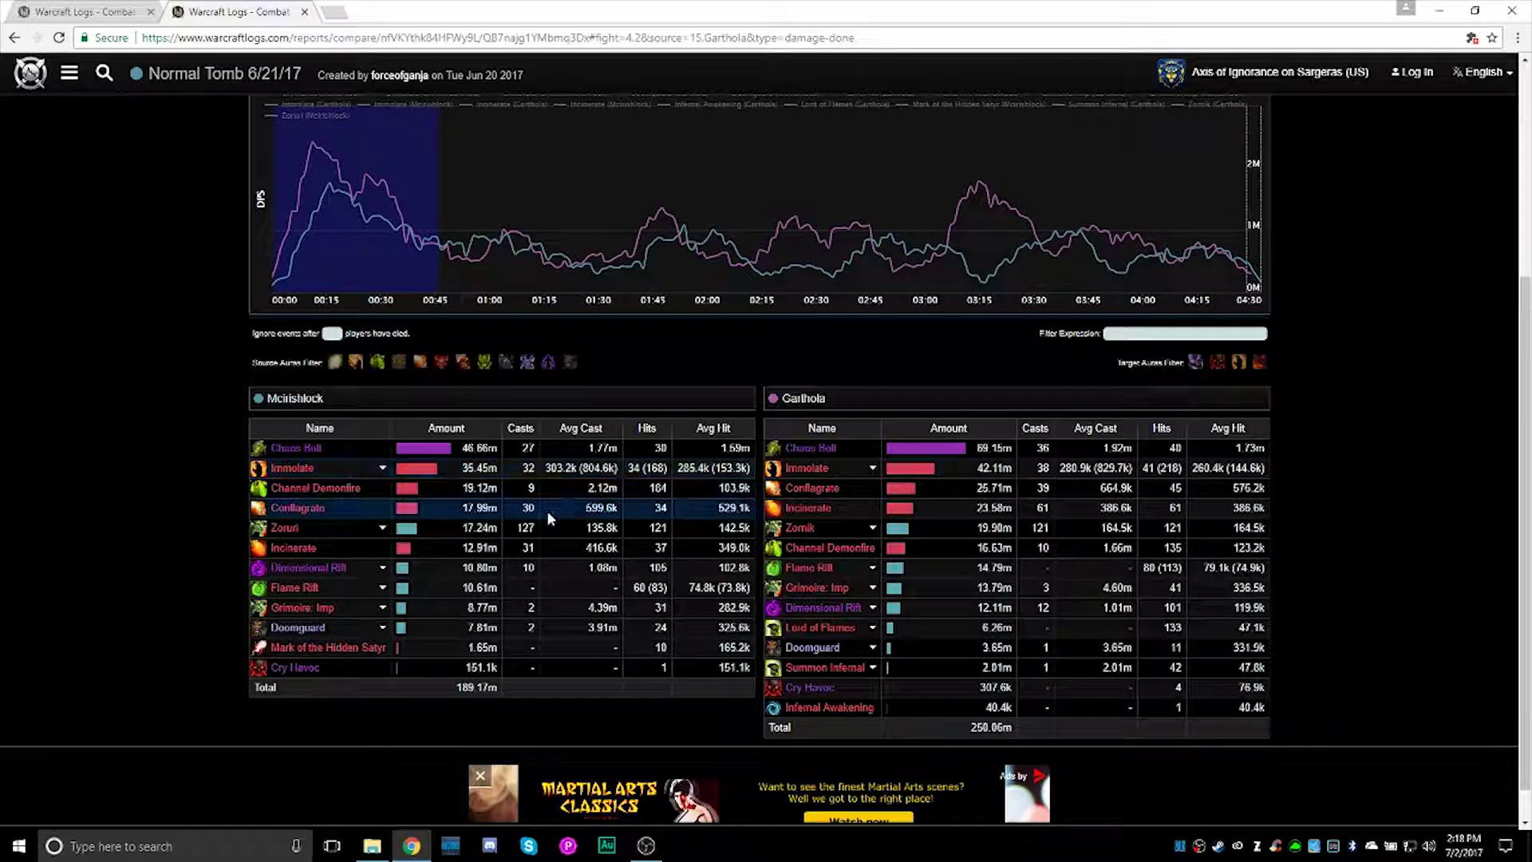
- Compare both Warlocks' Chaos Bolt casts, damage per enemy and timing on the graph, and return to all abilities
mouse_move(892, 512)
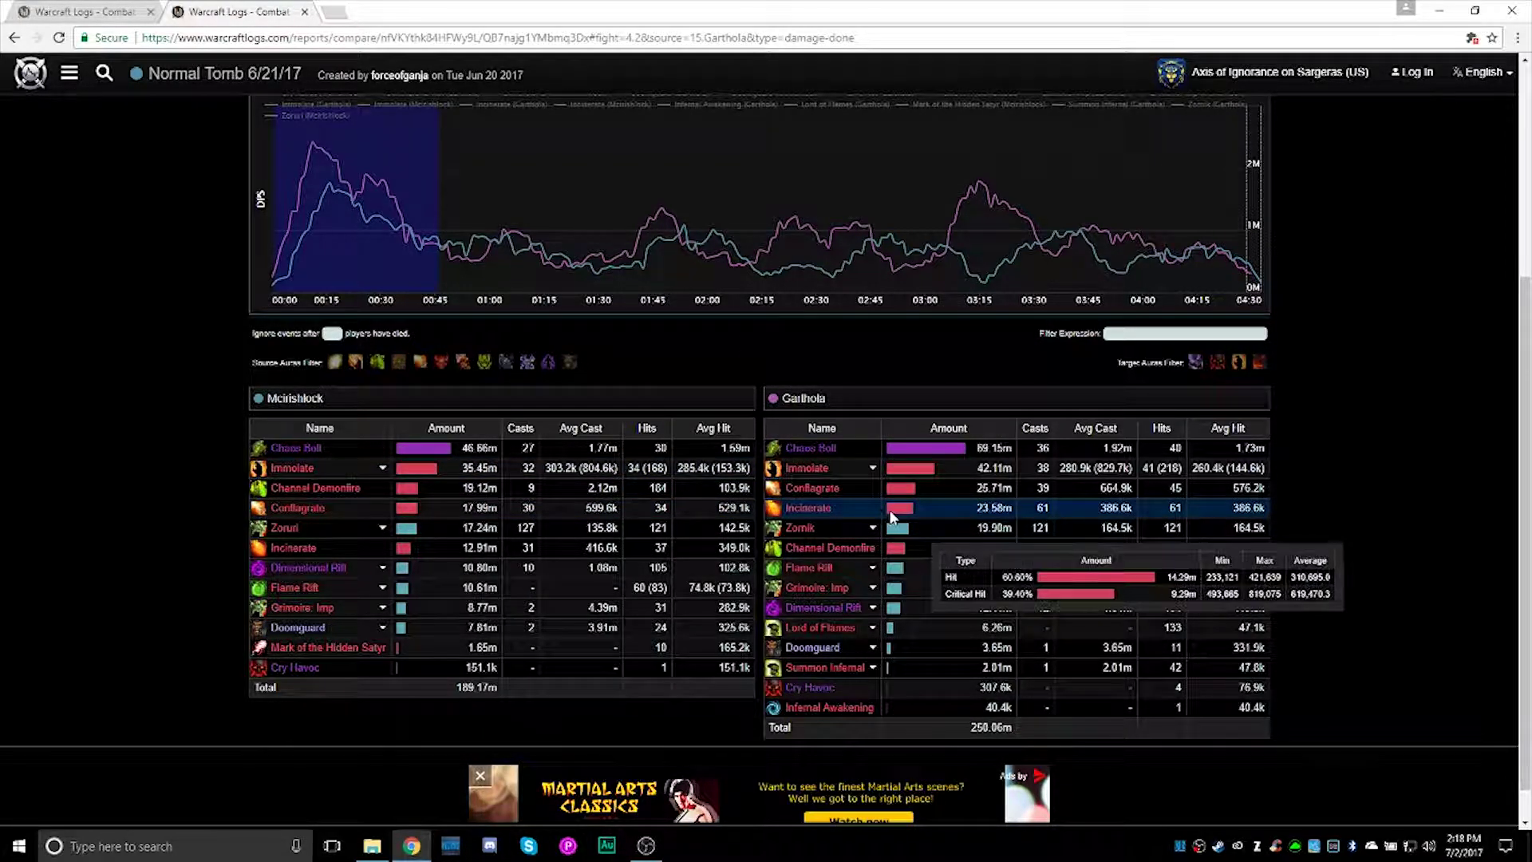
mouse_move(819, 477)
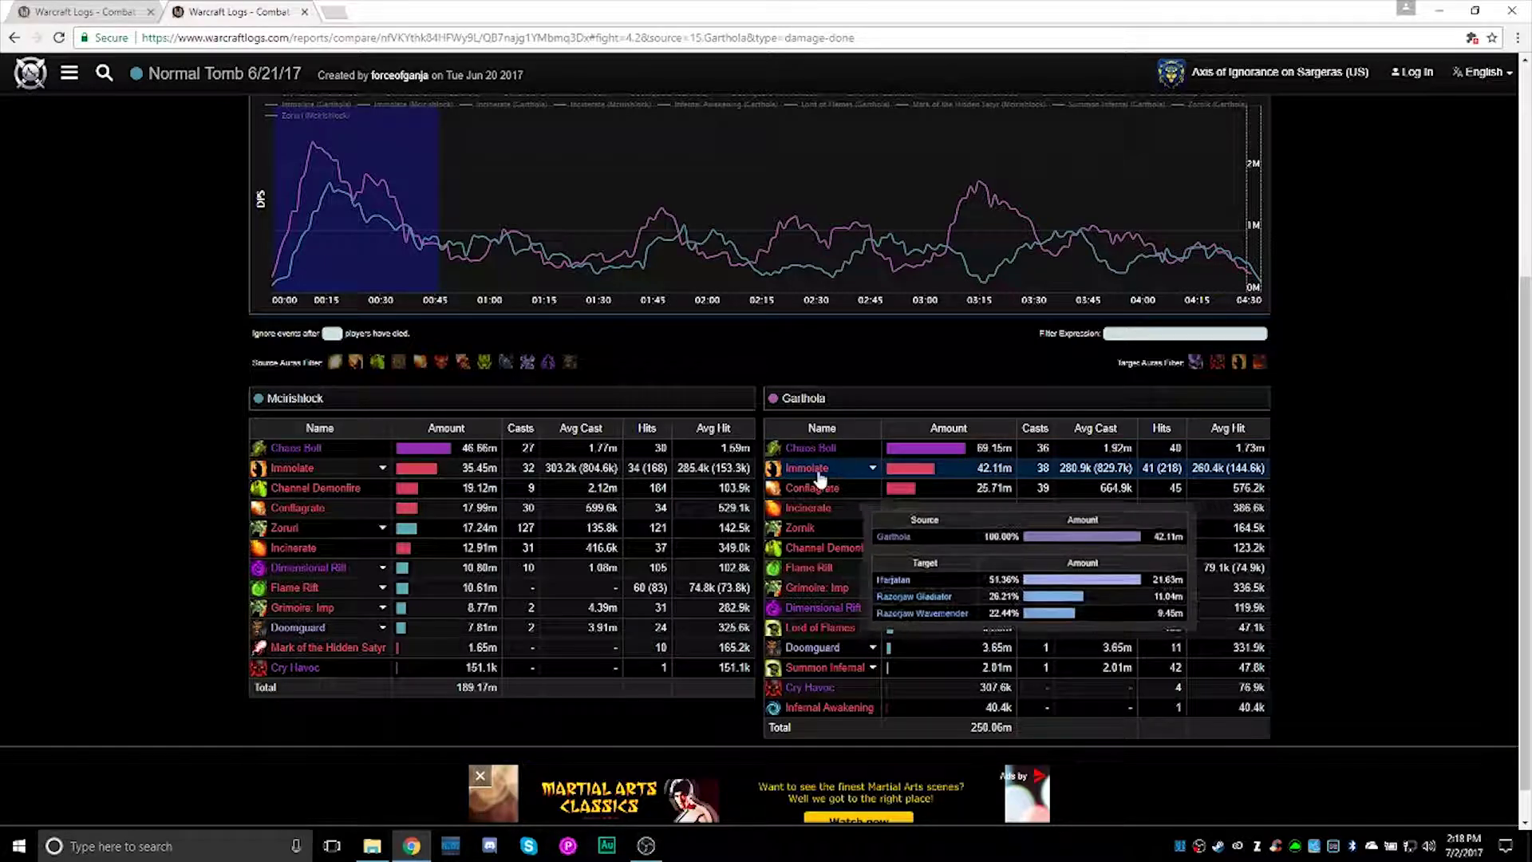
click(307, 449)
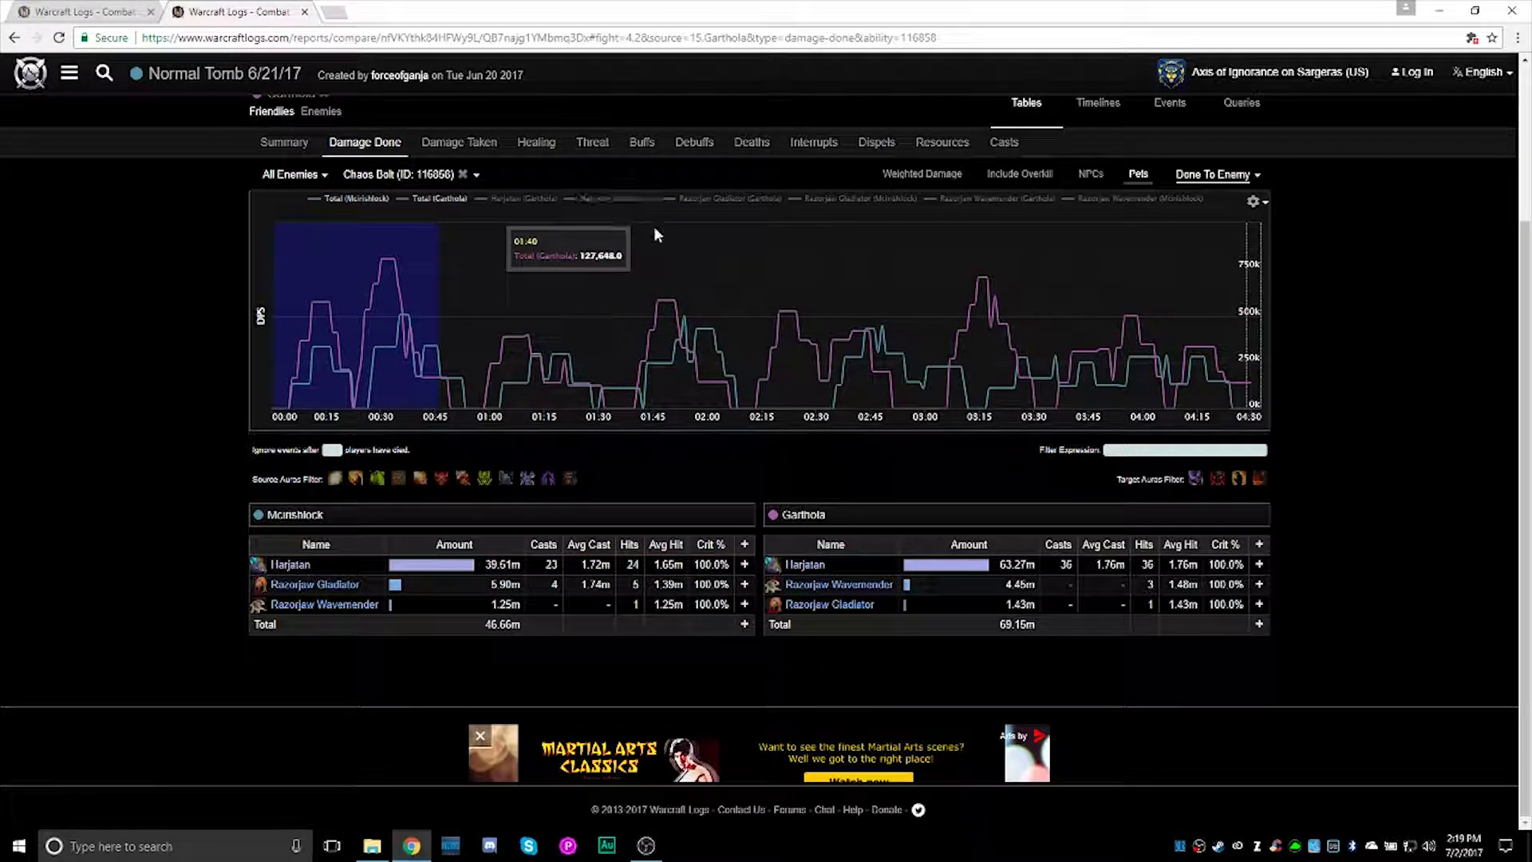
click(462, 174)
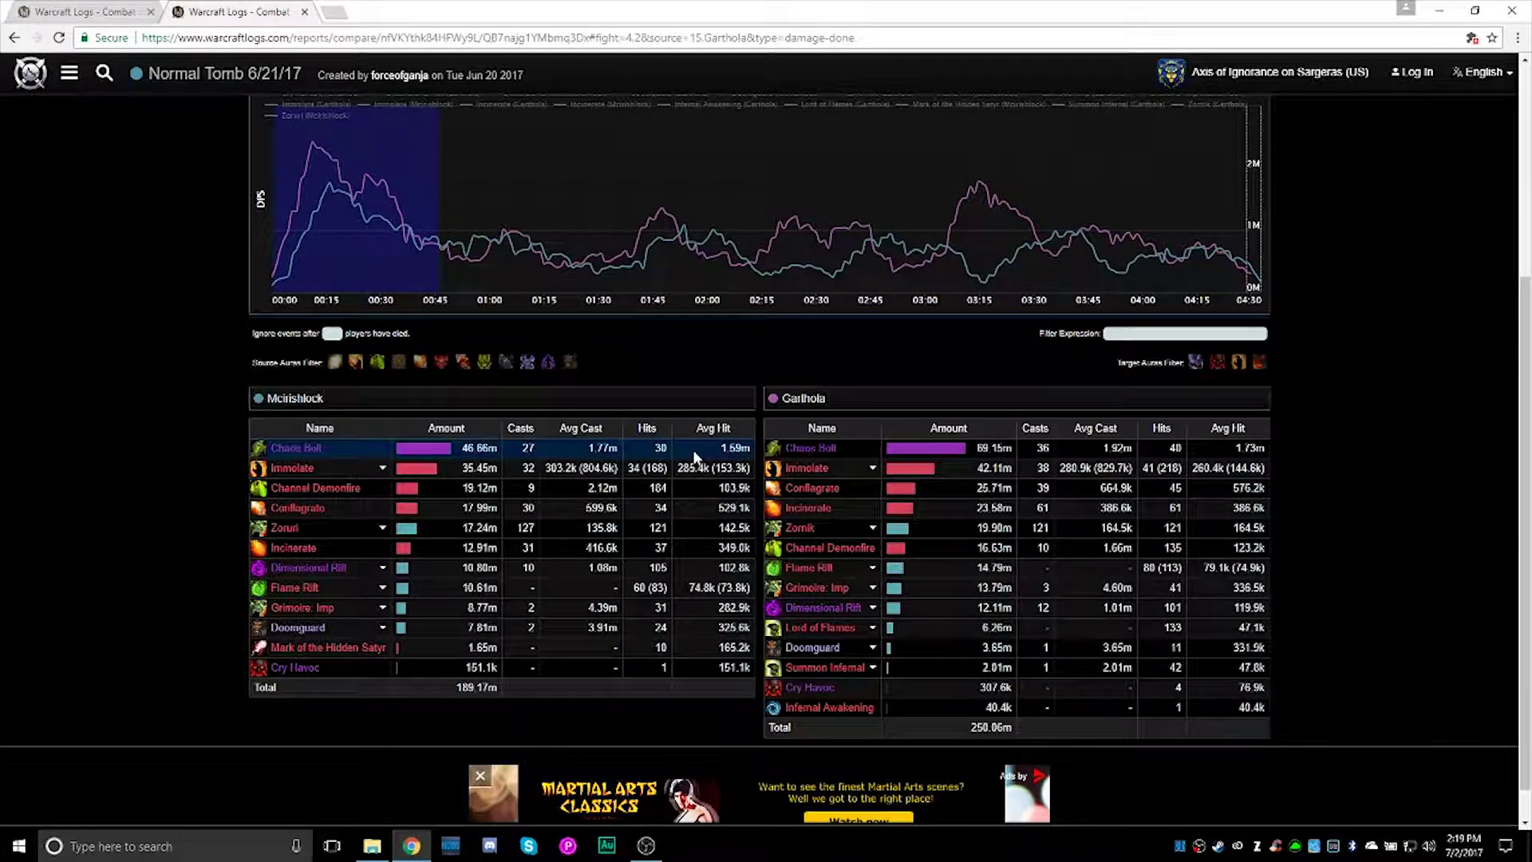
mouse_move(399, 473)
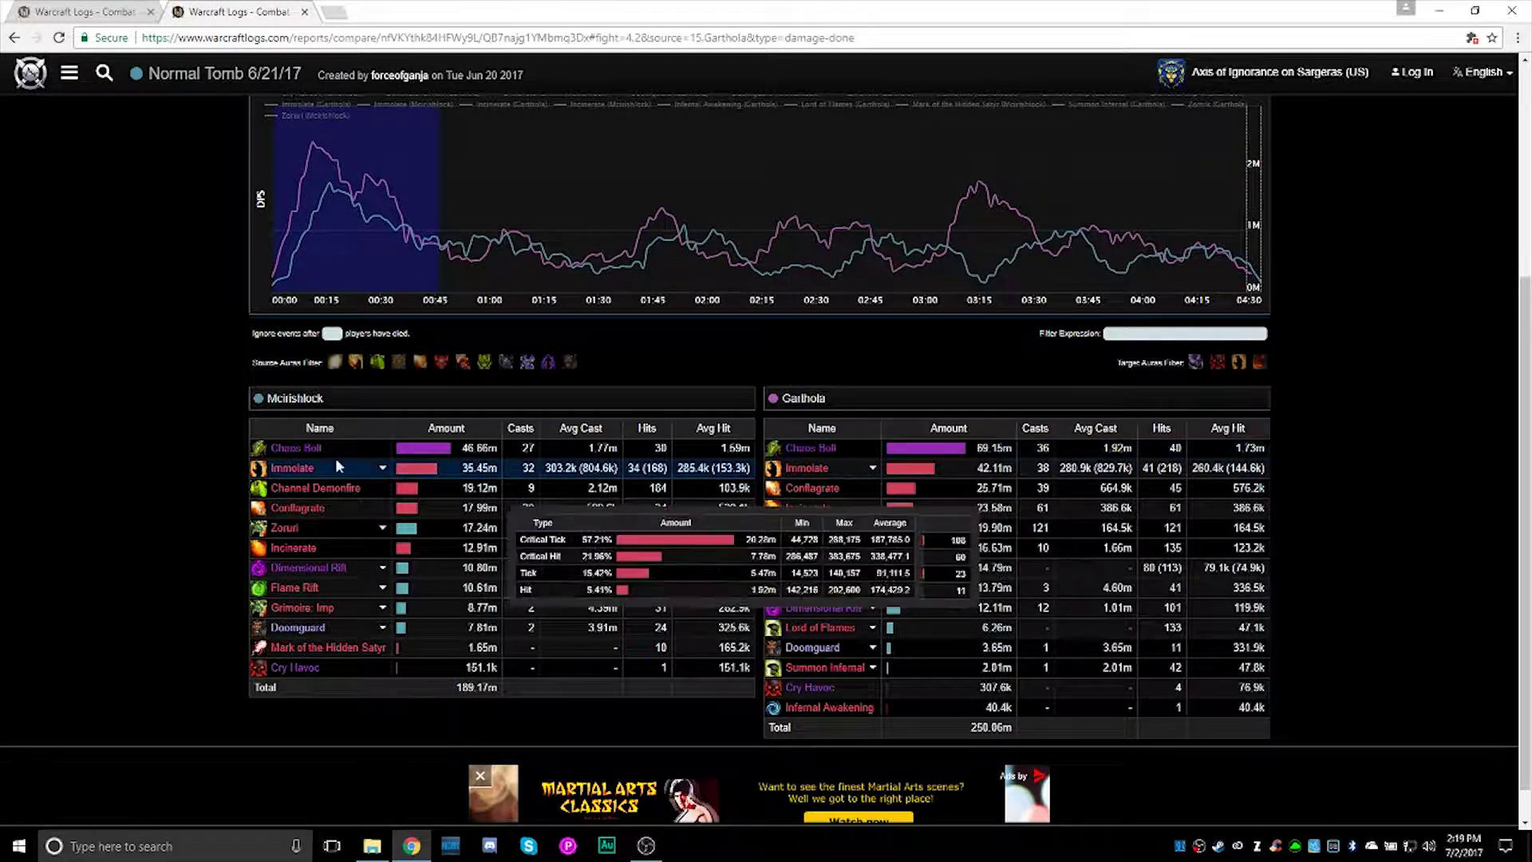
click(296, 448)
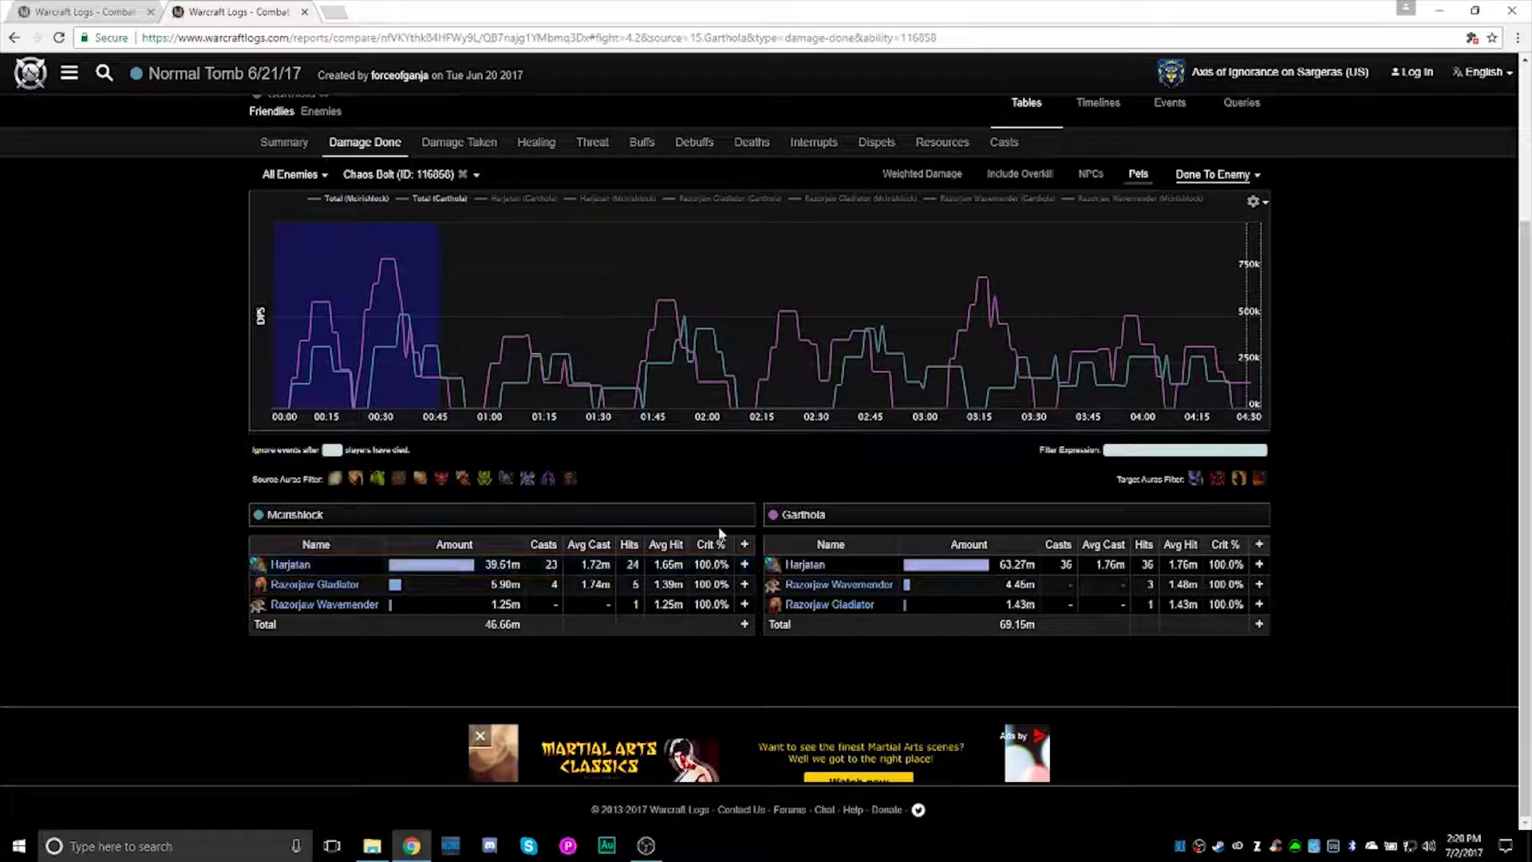
key(alt+Left)
- Compare both Warlocks' Conflagrate casts, hits and crit rates per enemy, and return to all abilities
mouse_move(312, 515)
click(304, 519)
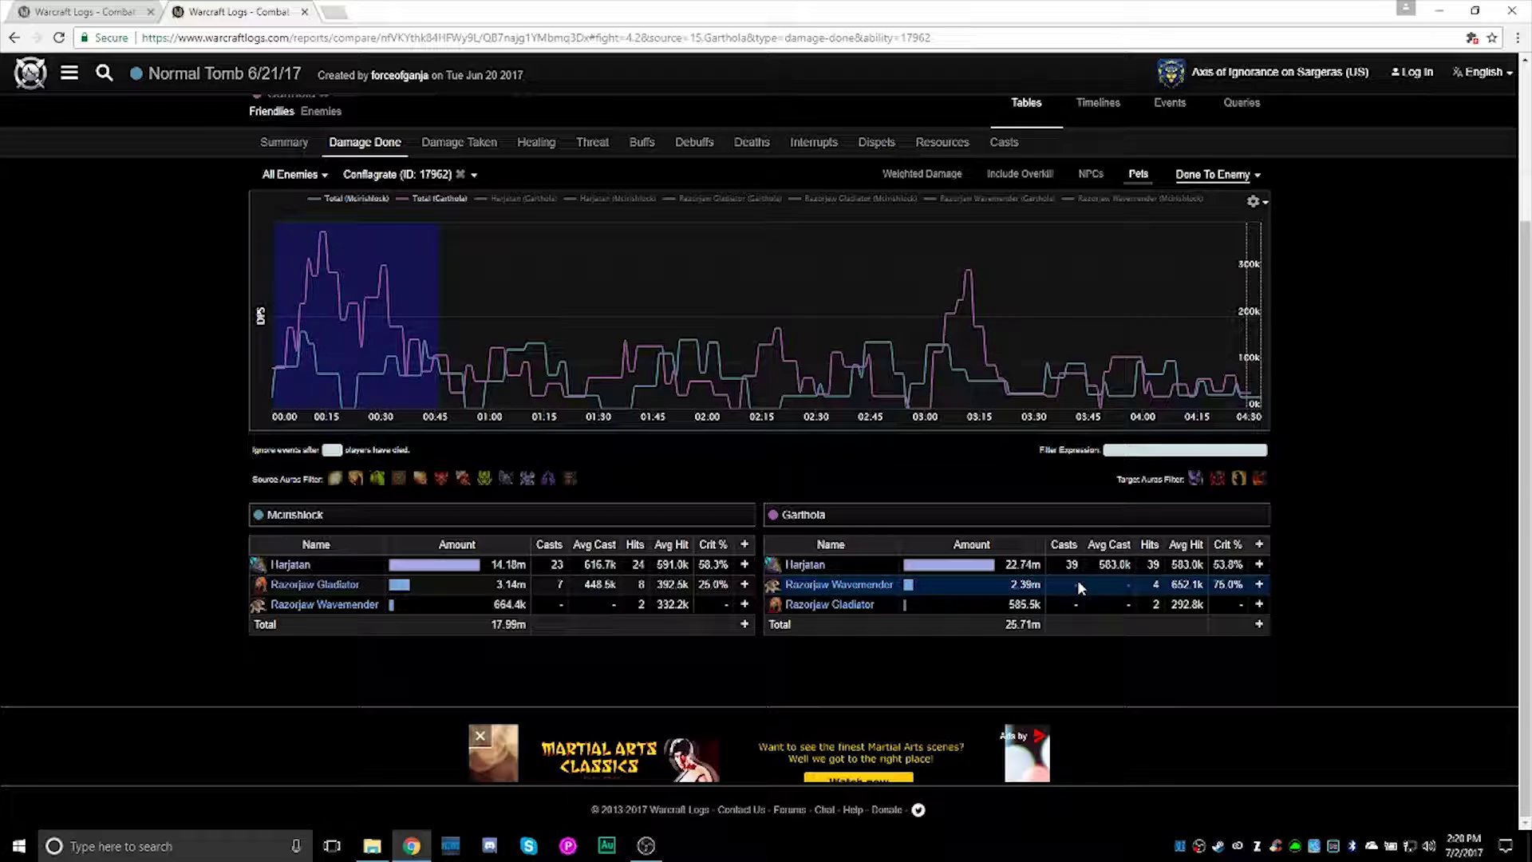
mouse_move(1004, 610)
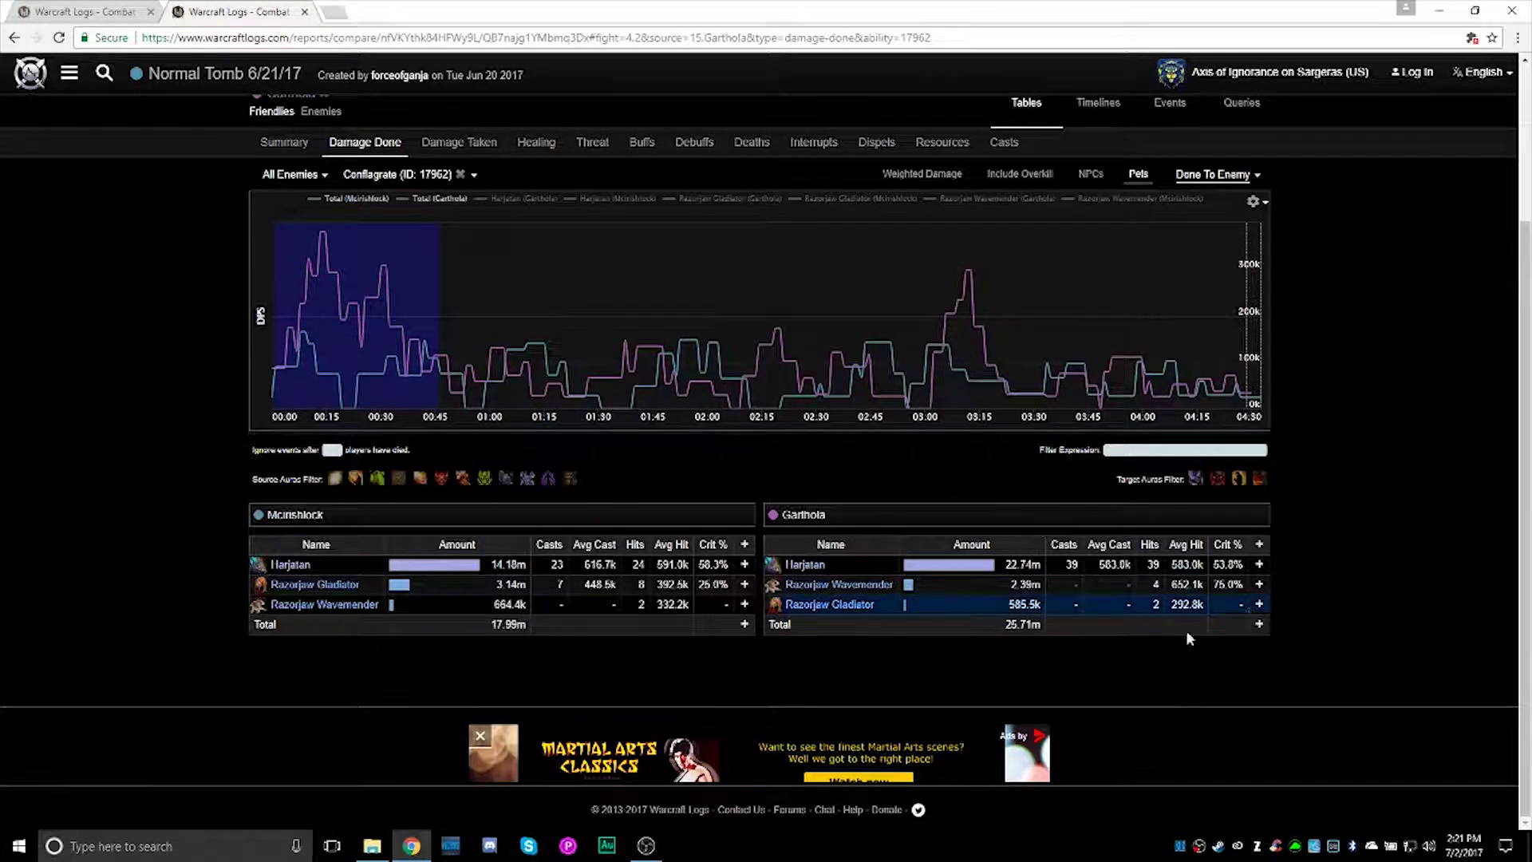
click(614, 567)
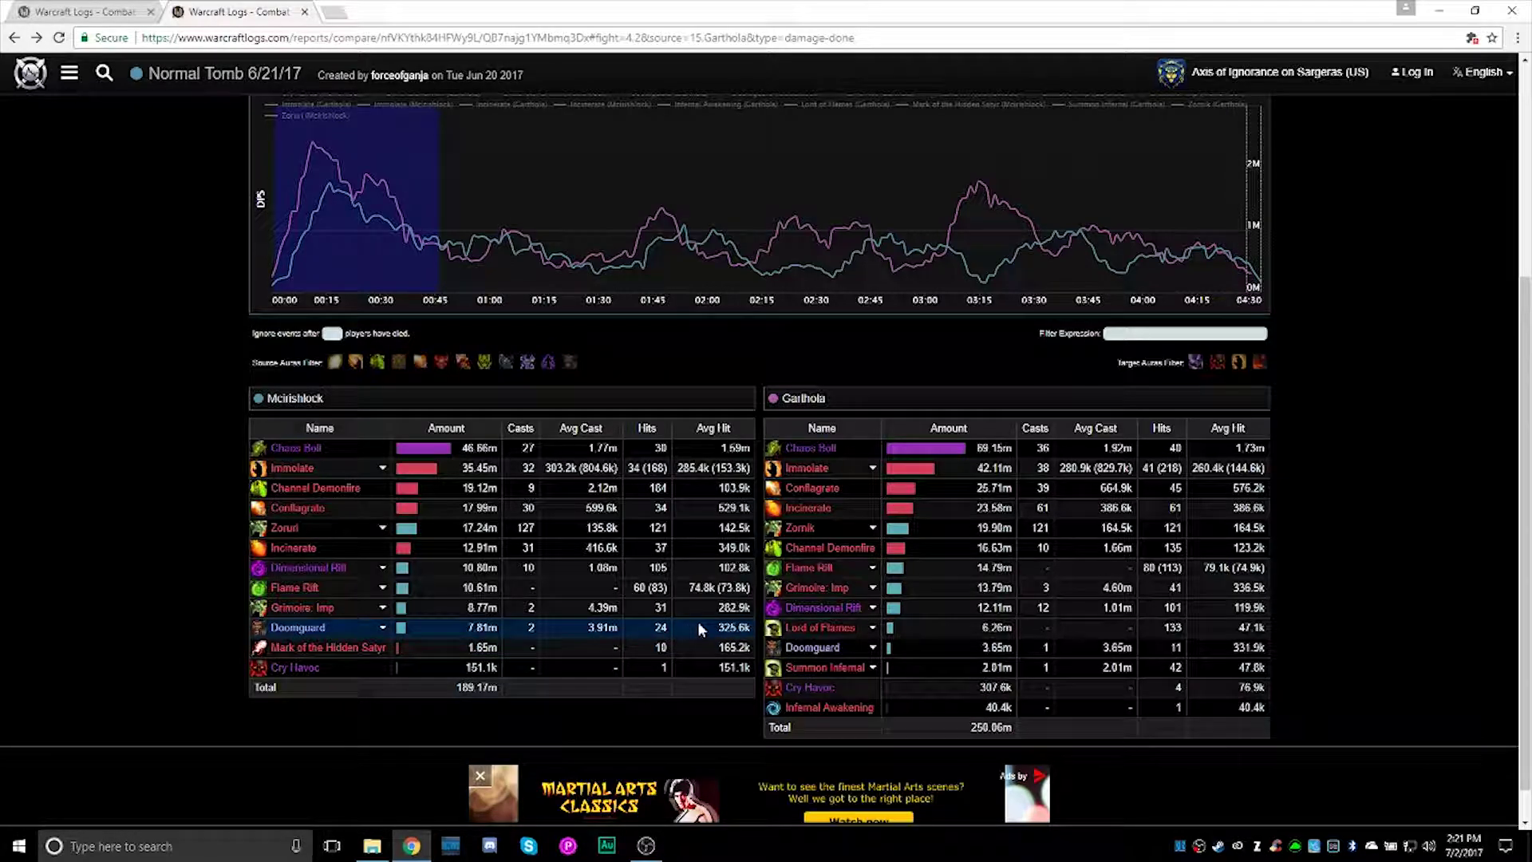
- Show the damage events of both Warlocks side by side and compare their first Incinerate, Immolate and Conflagrate hits
scroll(770, 611, up, 2)
scroll(770, 611, up, 2)
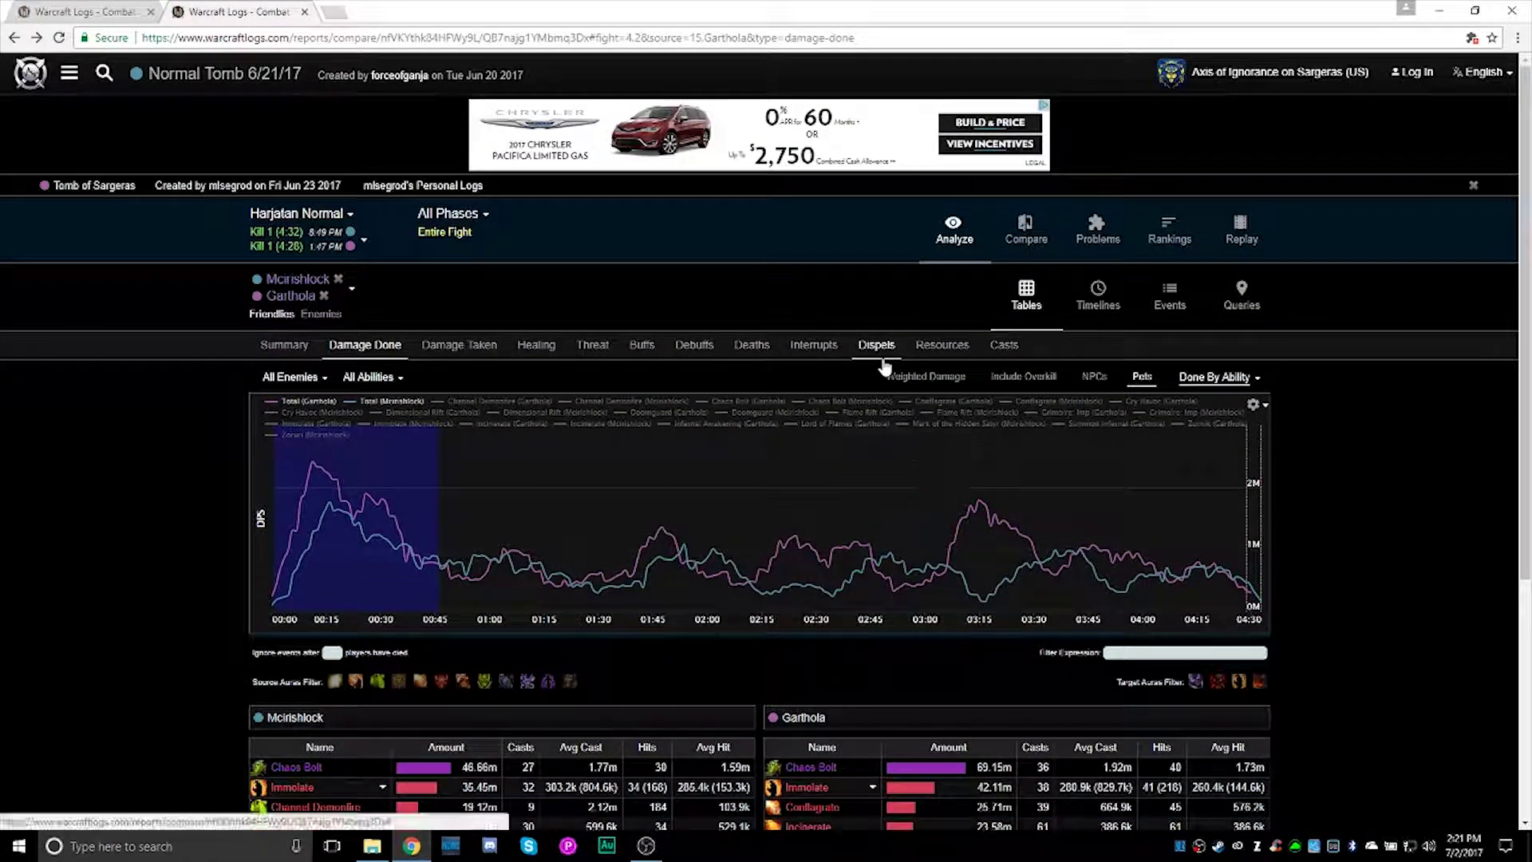
click(1170, 303)
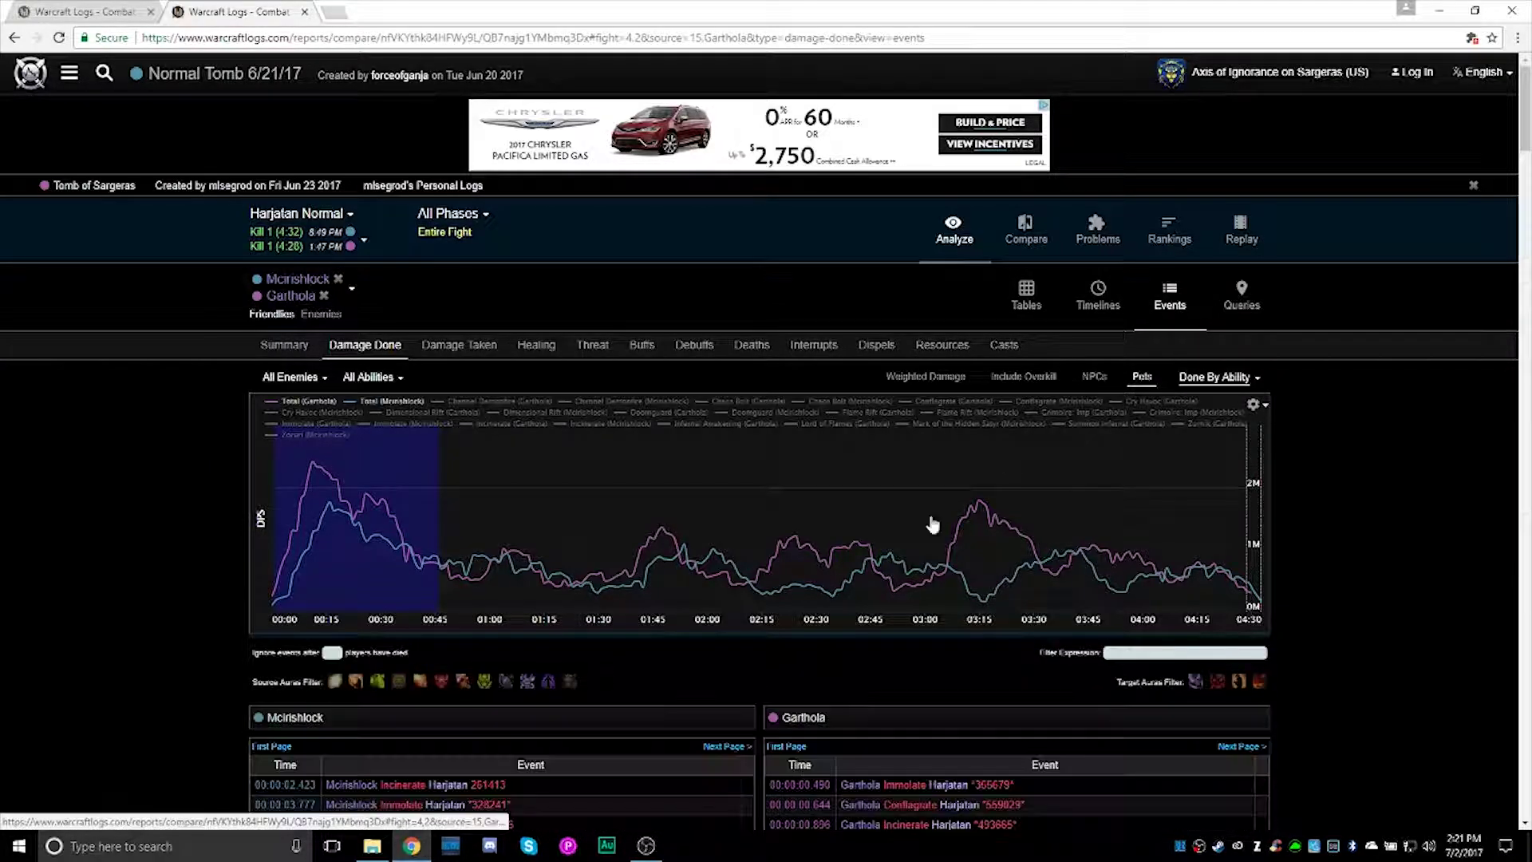
scroll(782, 581, down, 5)
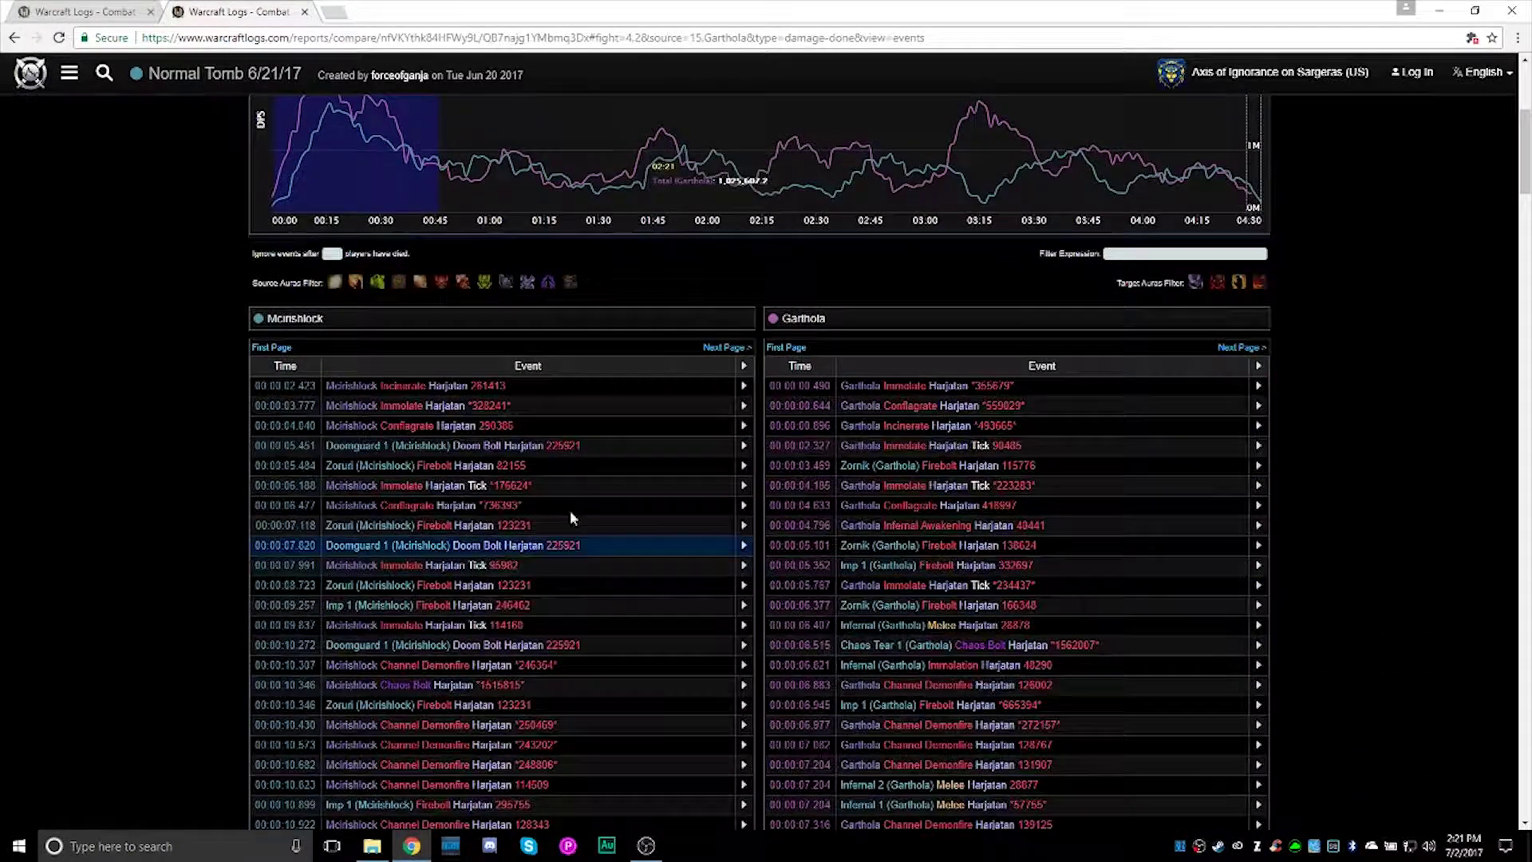
click(288, 388)
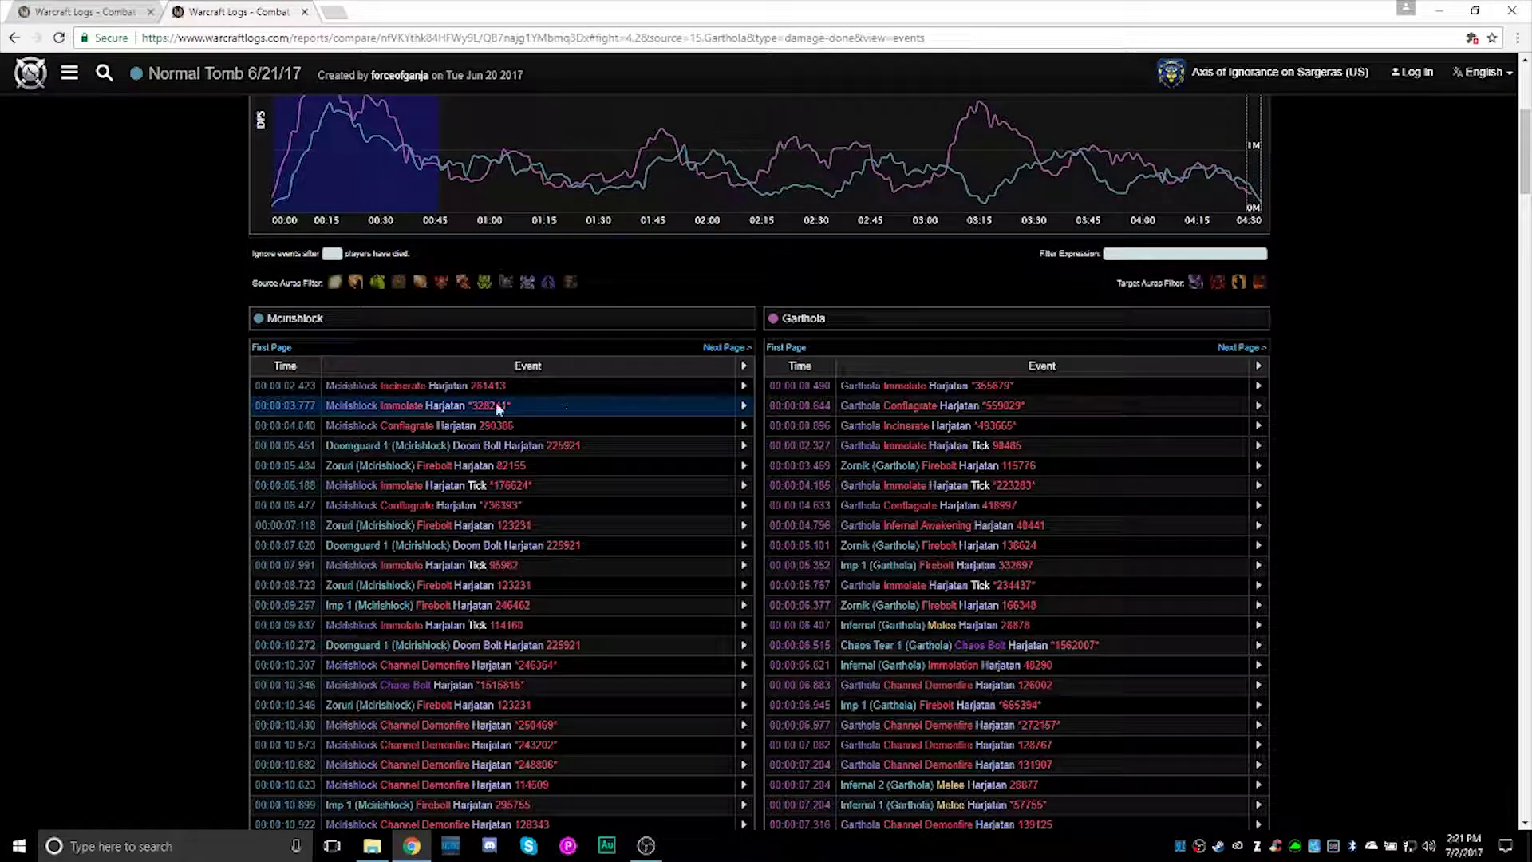
scroll(815, 547, down, 2)
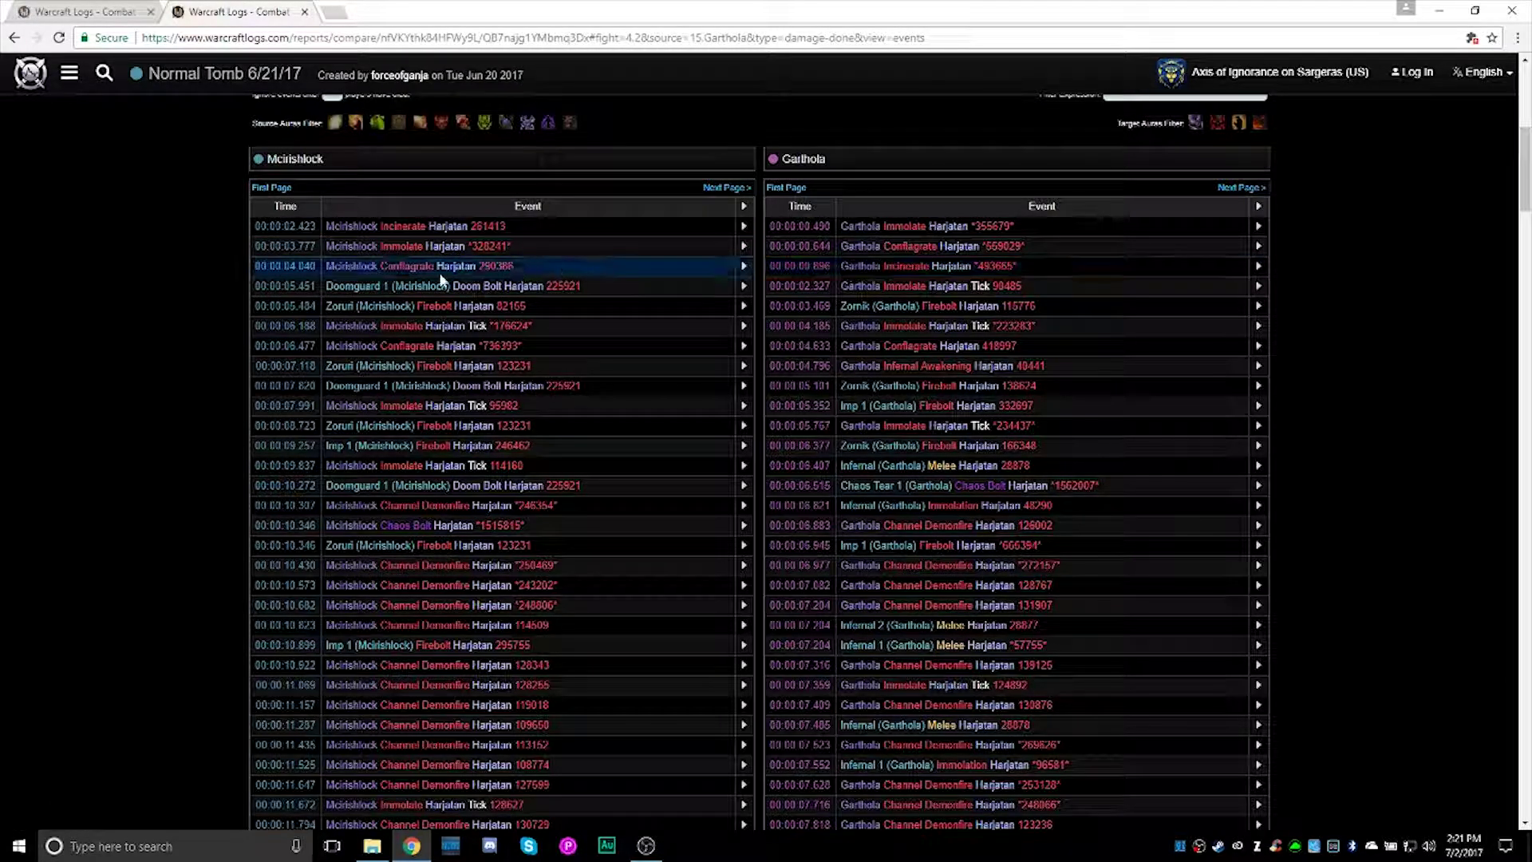
- Examine the rest of both openers in the event lists, comparing the timing of Channel Demonfire, Chaos Bolt and pet attacks
scroll(564, 565, down, 1)
scroll(445, 772, down, 5)
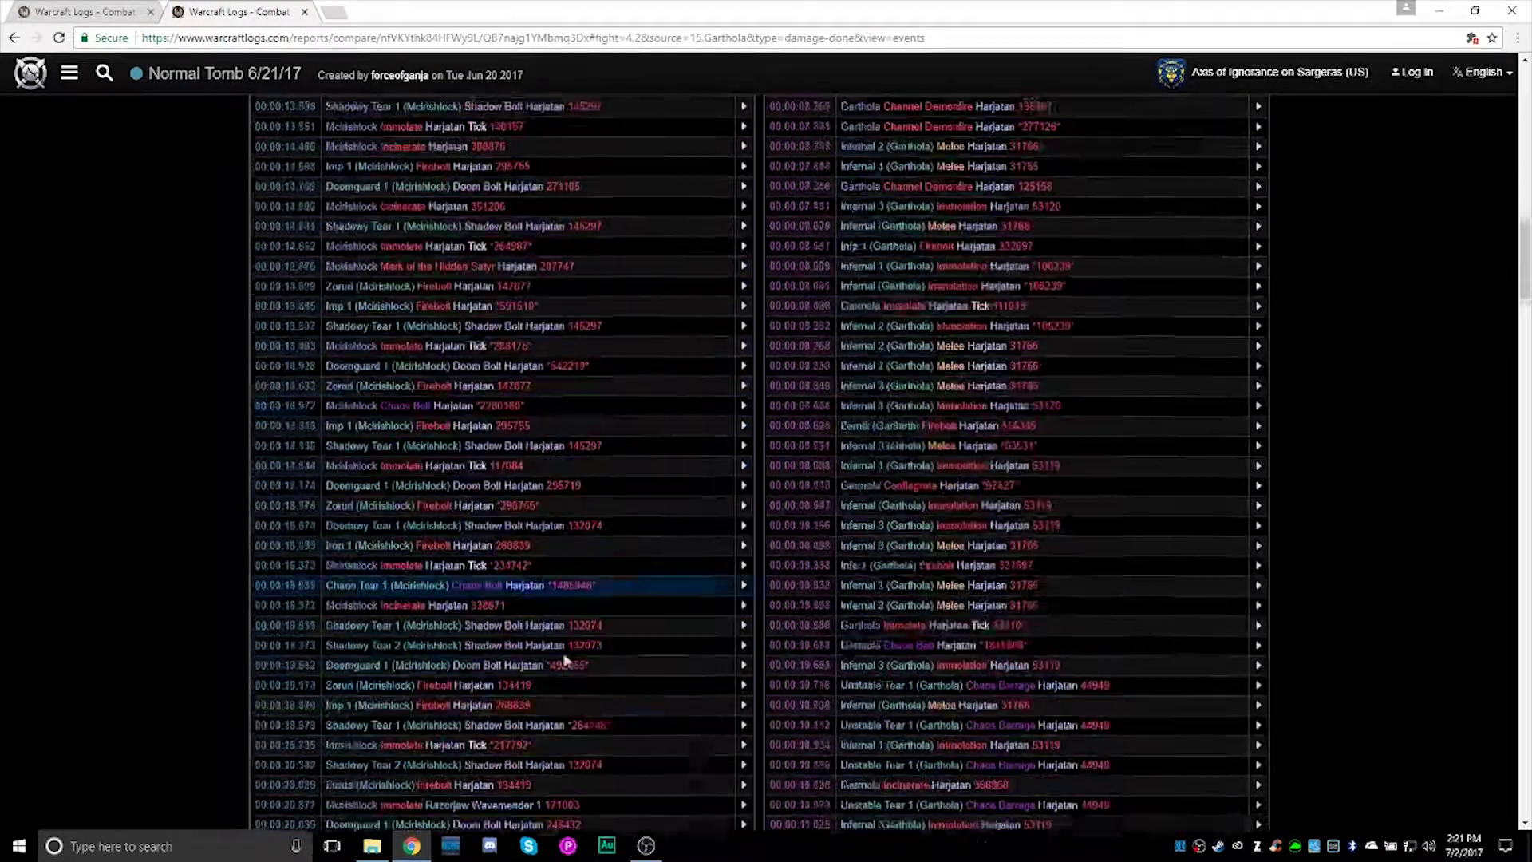
scroll(469, 589, down, 5)
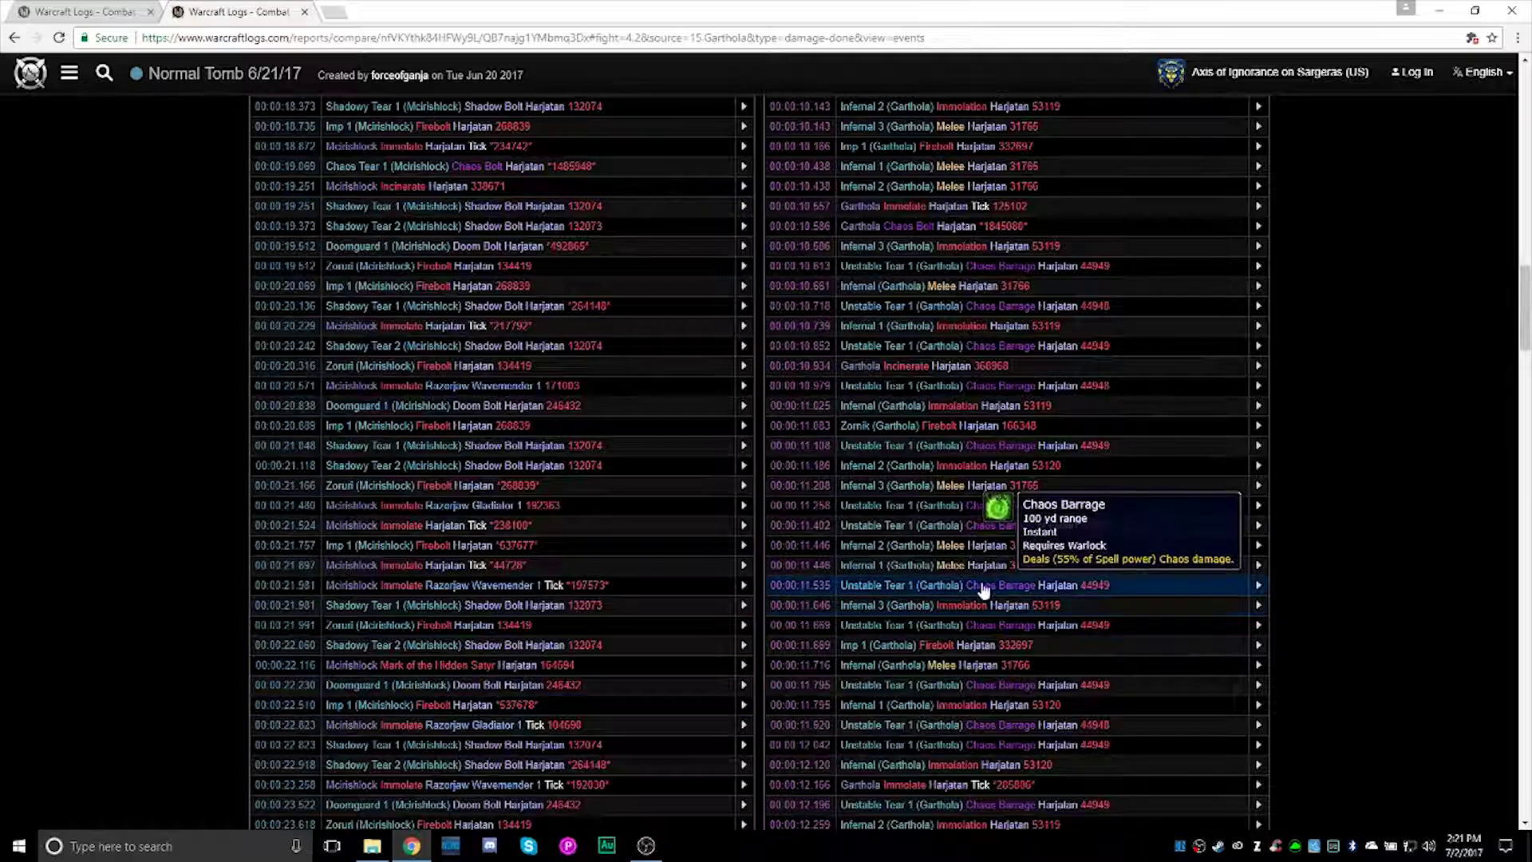
scroll(949, 590, up, 5)
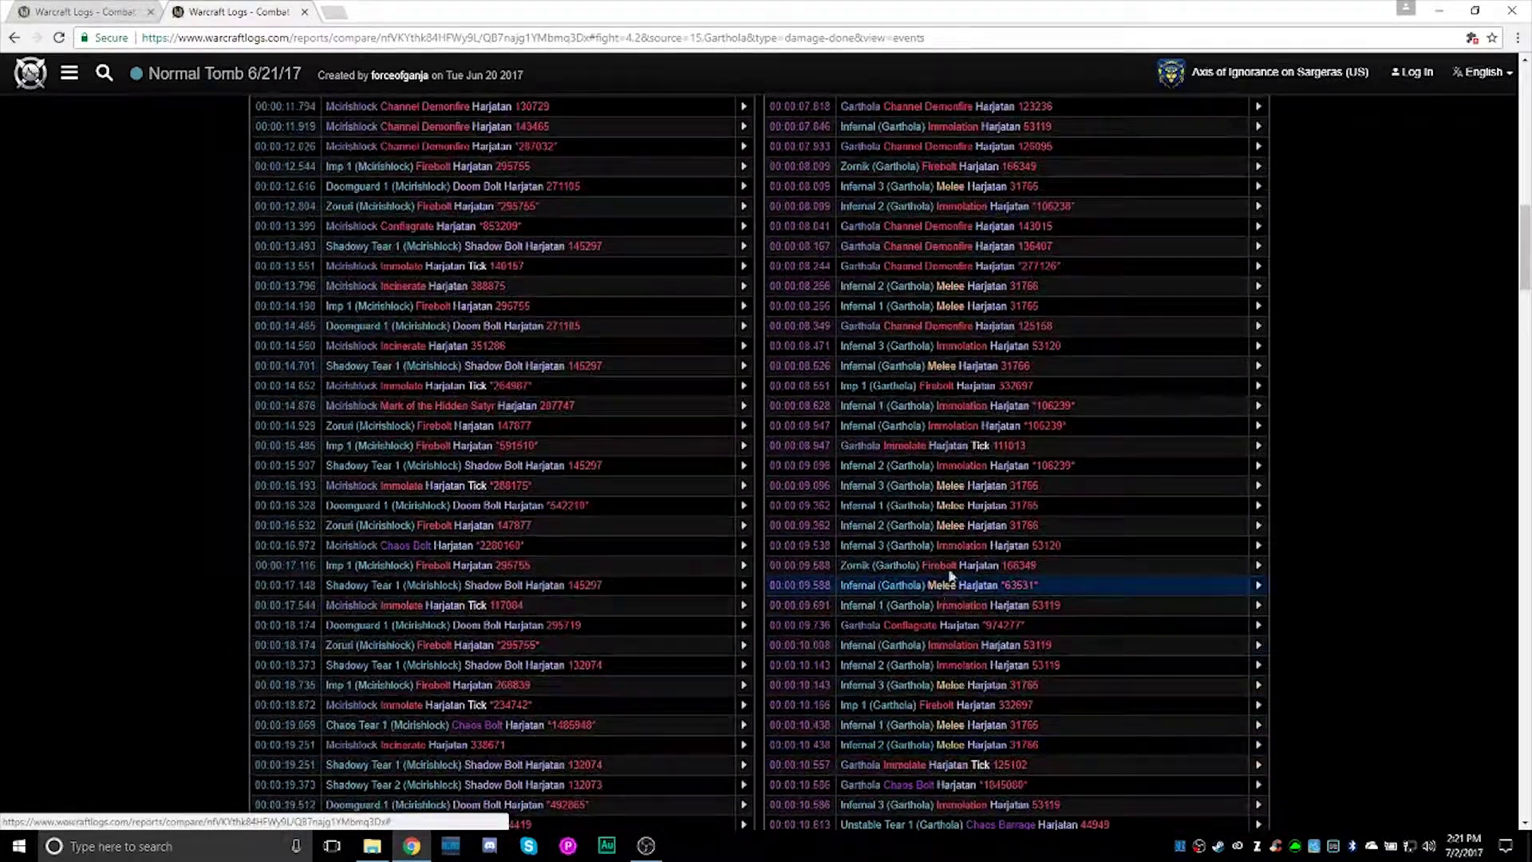
scroll(989, 543, up, 5)
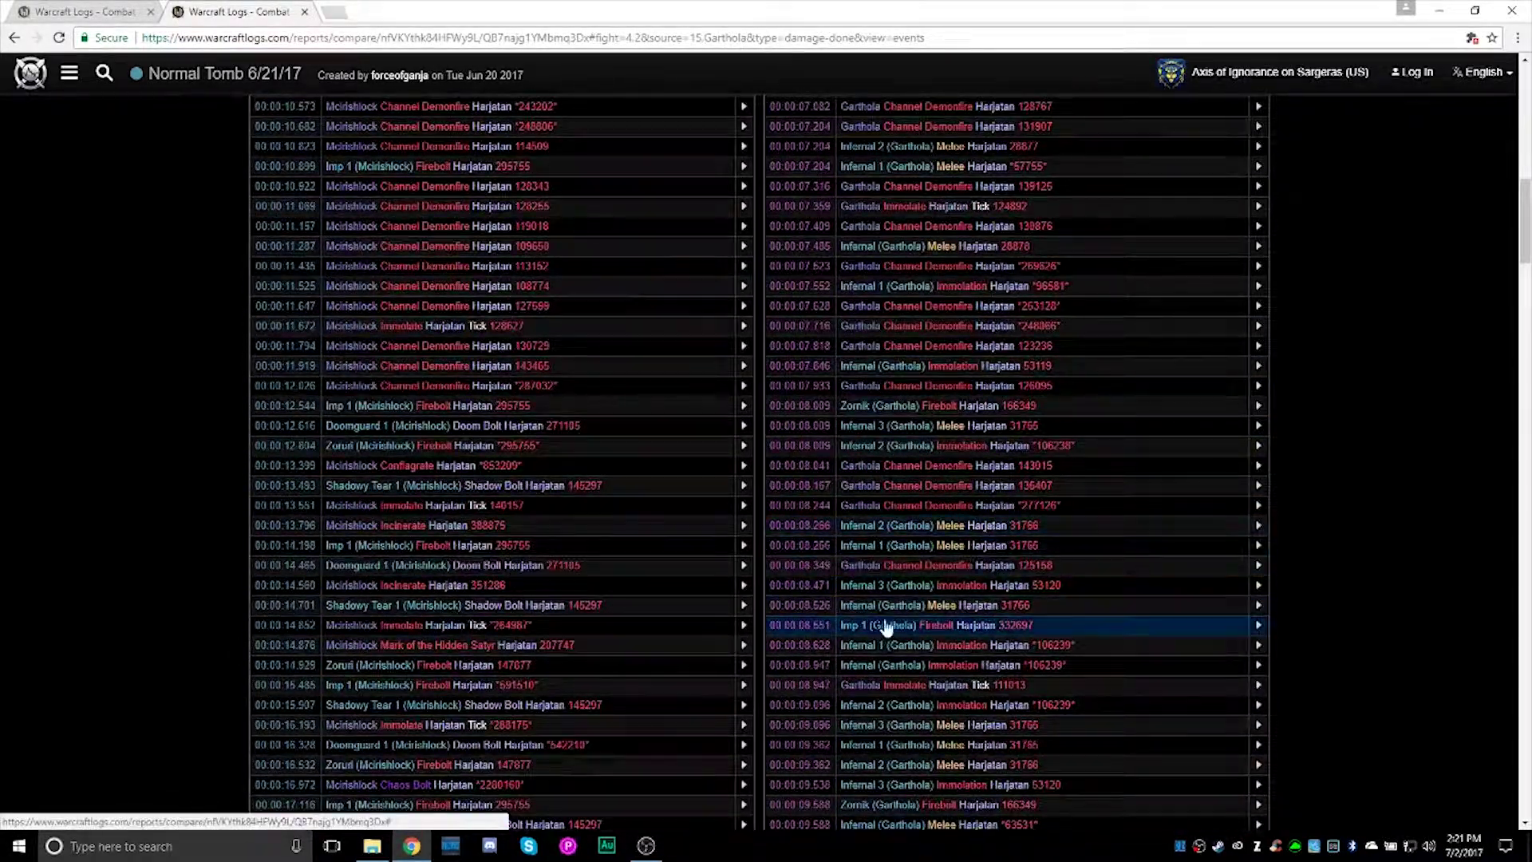
scroll(526, 479, up, 3)
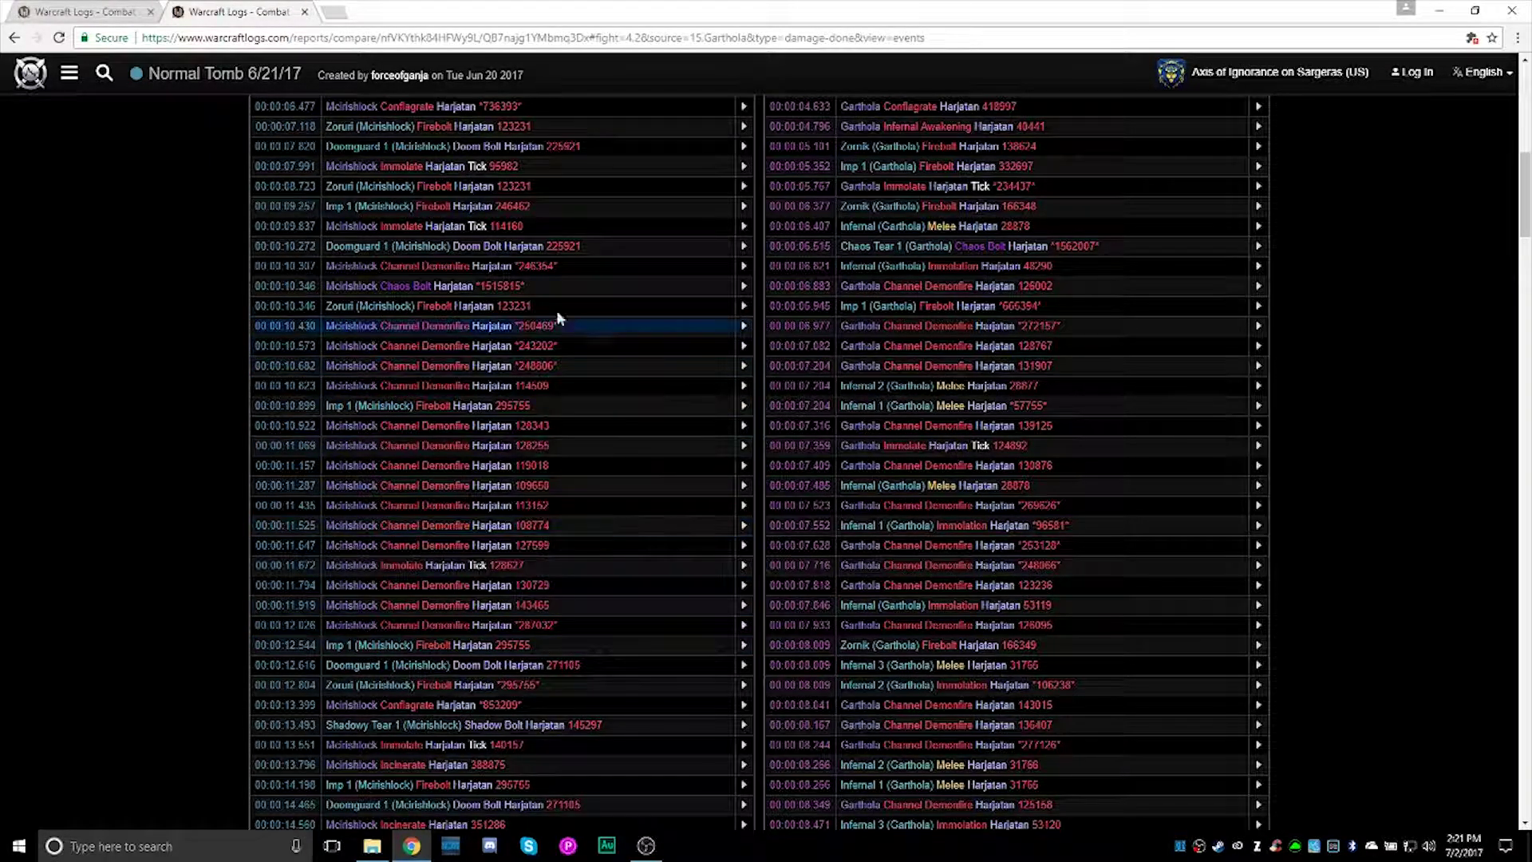
scroll(949, 588, down, 3)
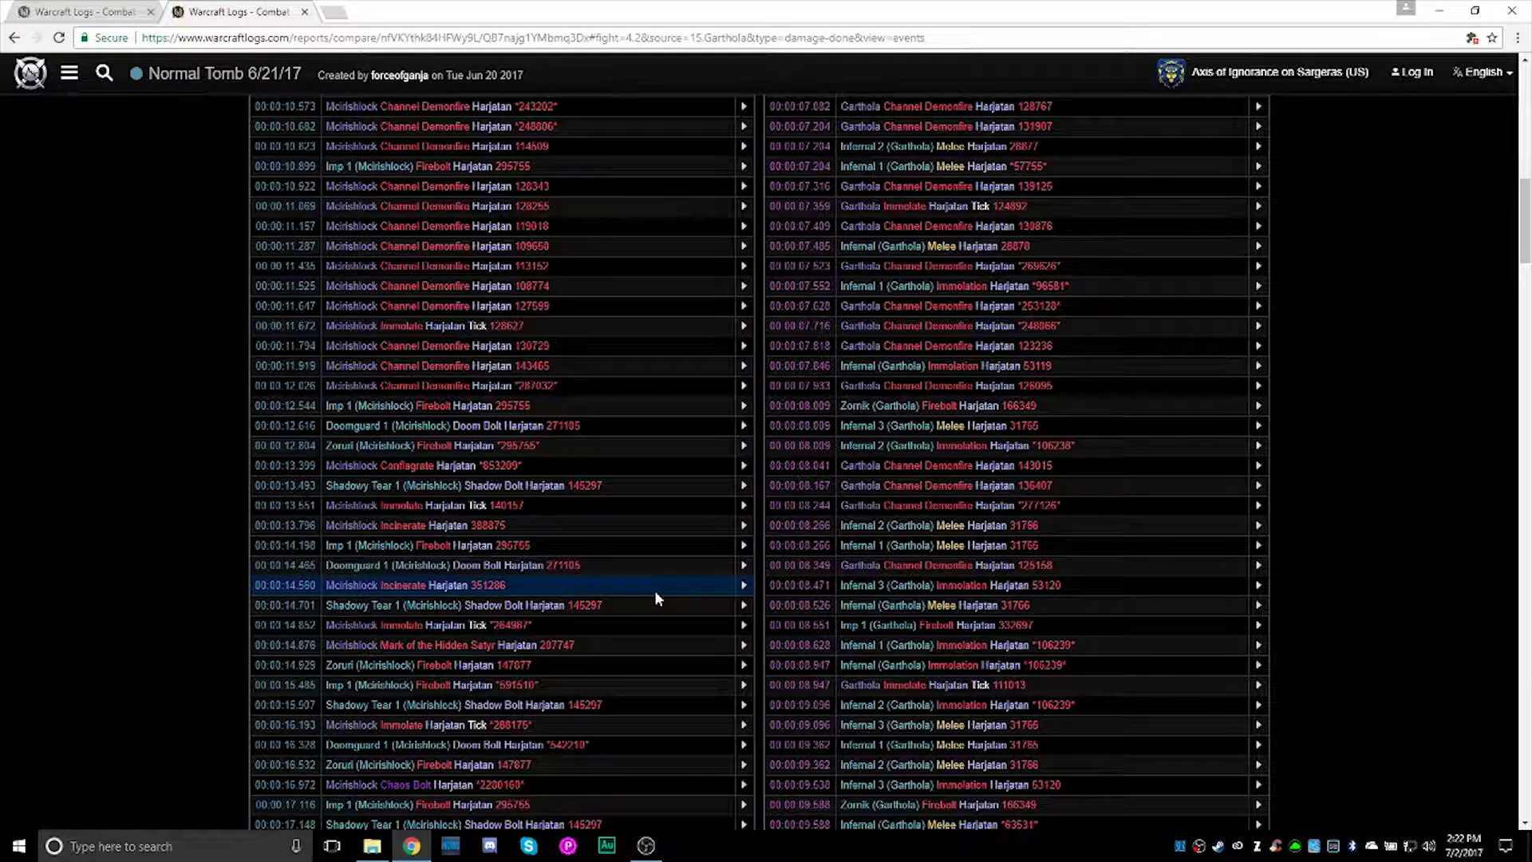
scroll(656, 592, up, 20)
scroll(462, 551, down, 2)
scroll(609, 614, up, 2)
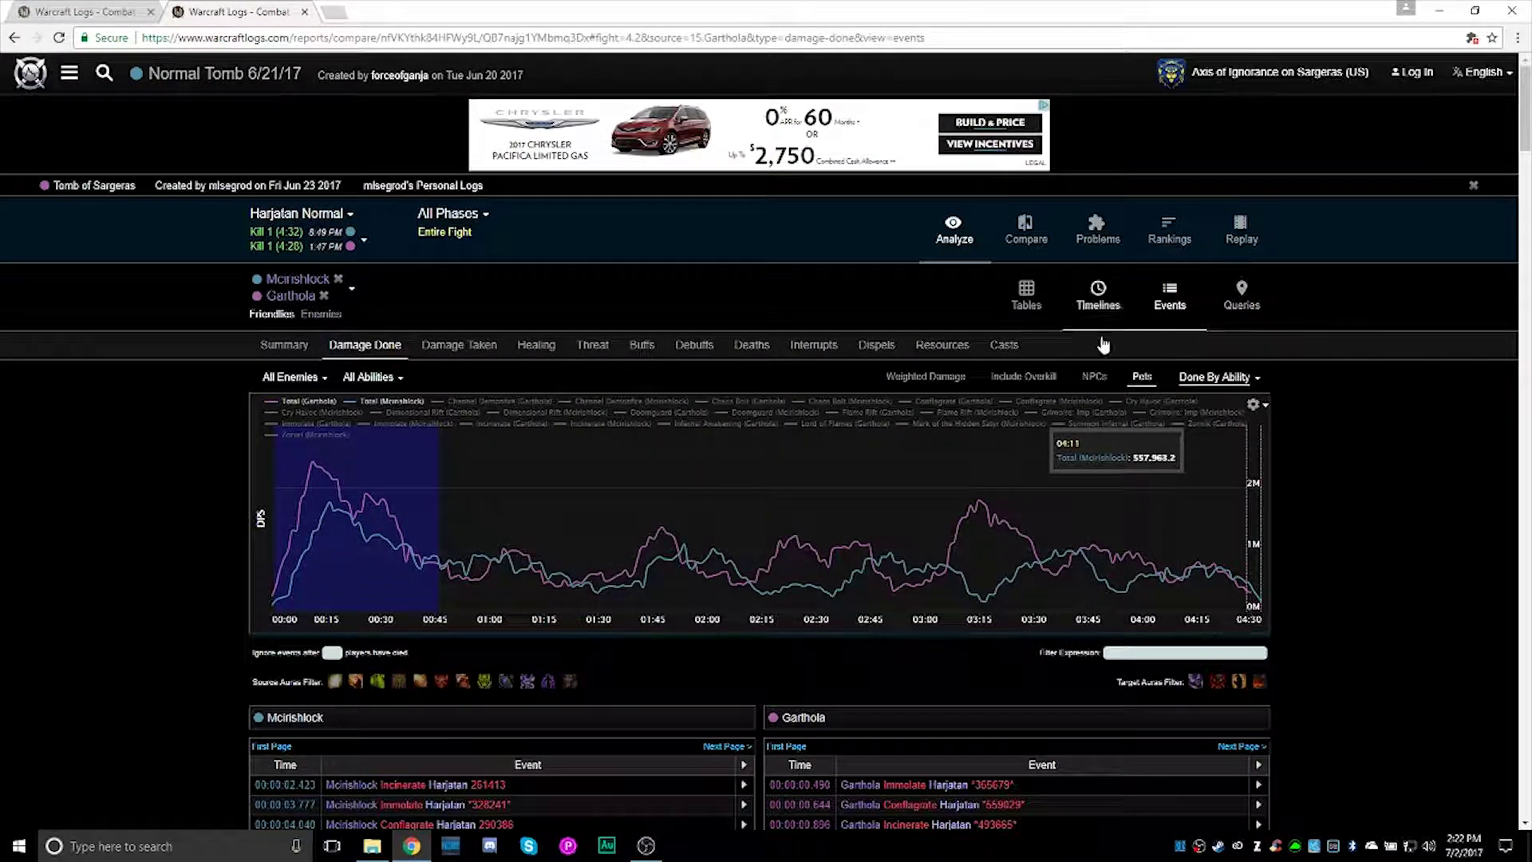
- Return to the table view and review both Warlocks' damage graph and ability breakdown, including Flame Rift and Dimensional Rift
click(1026, 297)
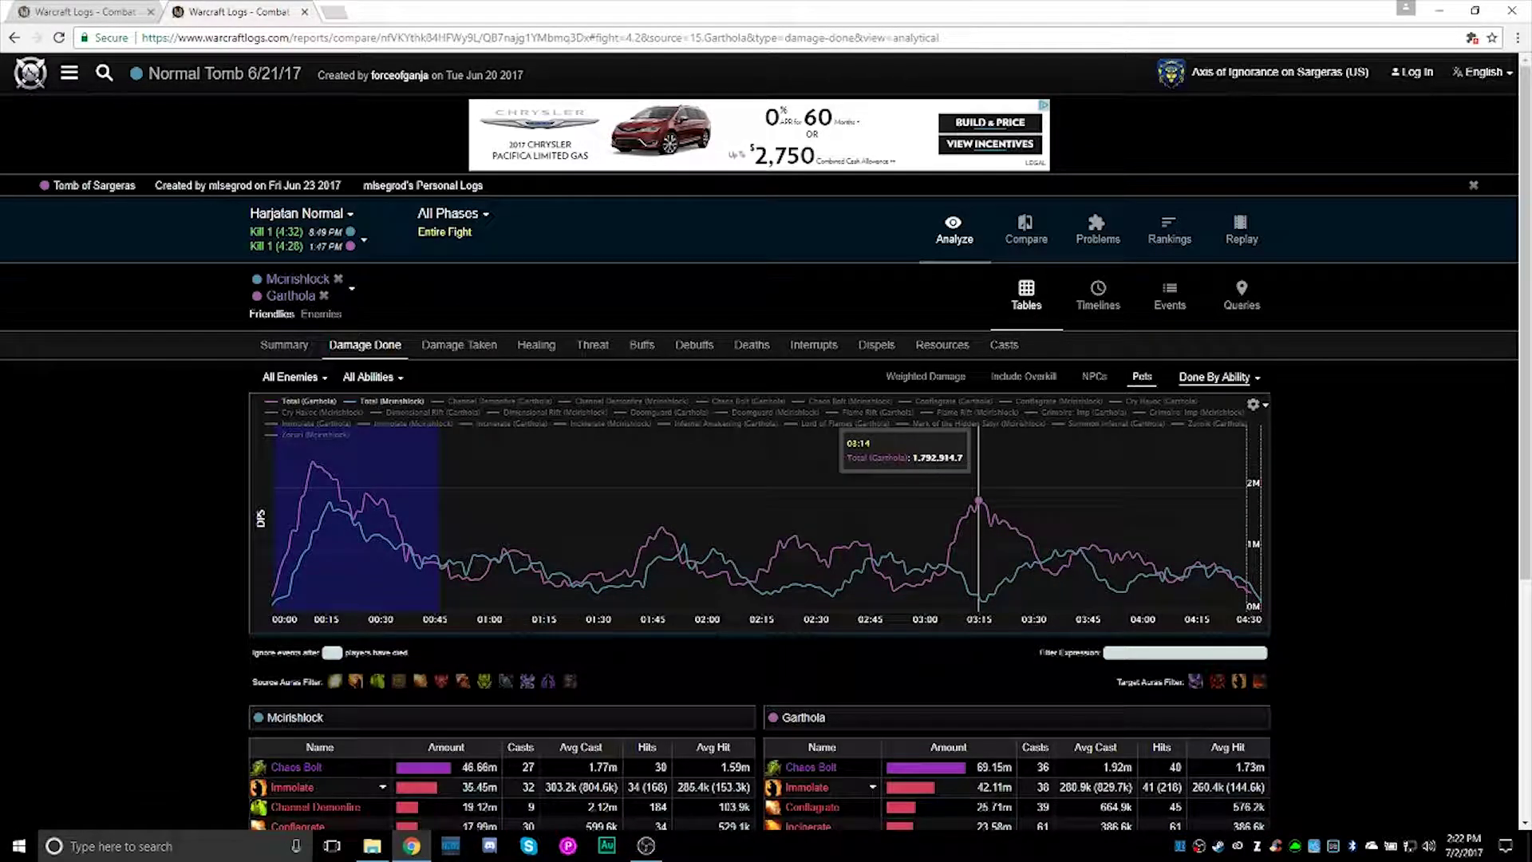
scroll(877, 518, down, 5)
mouse_move(817, 540)
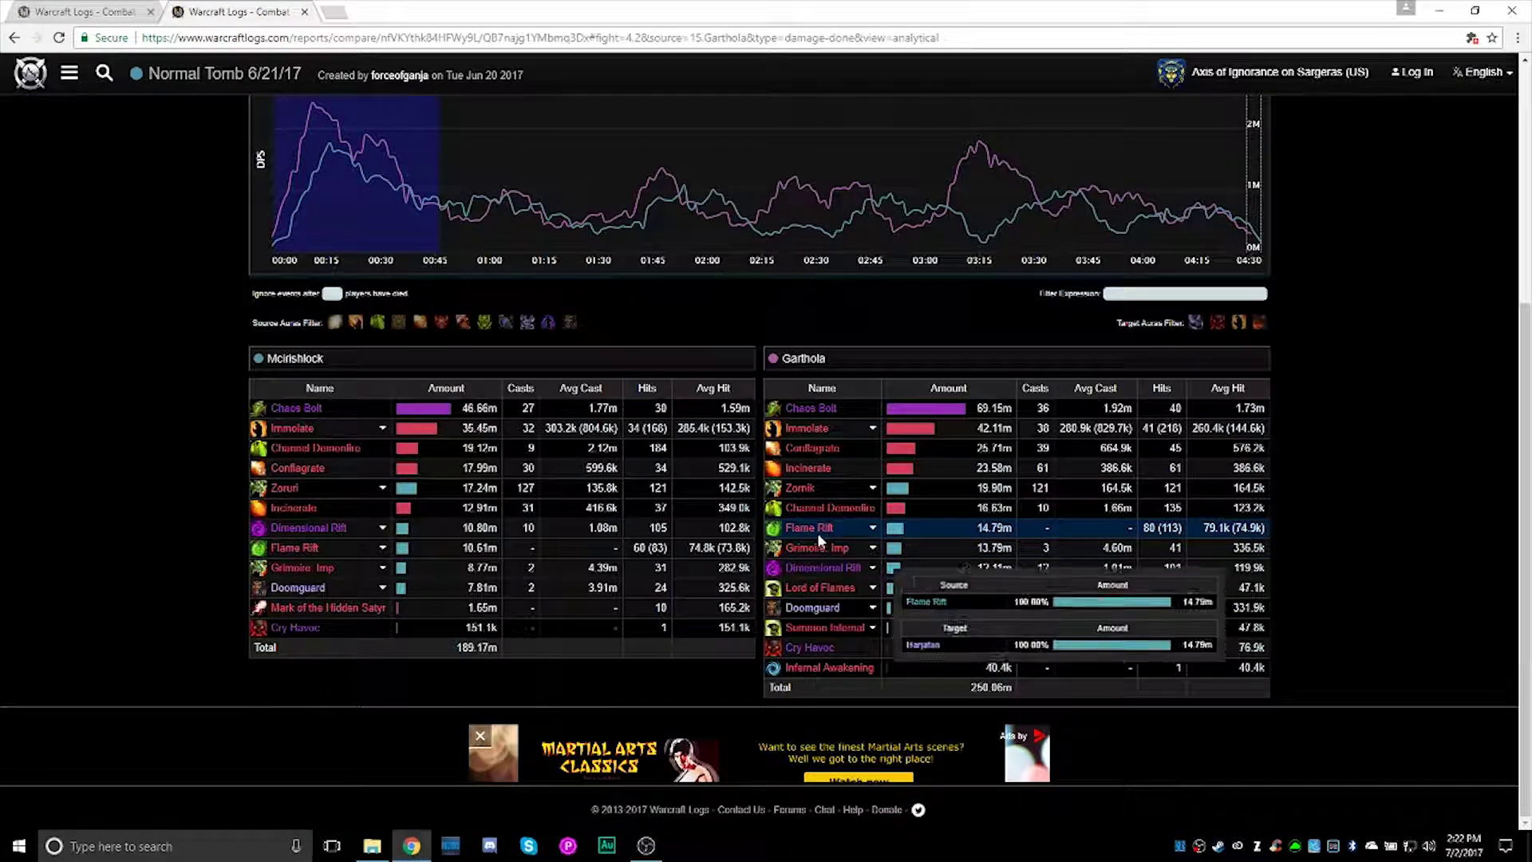
scroll(566, 502, up, 3)
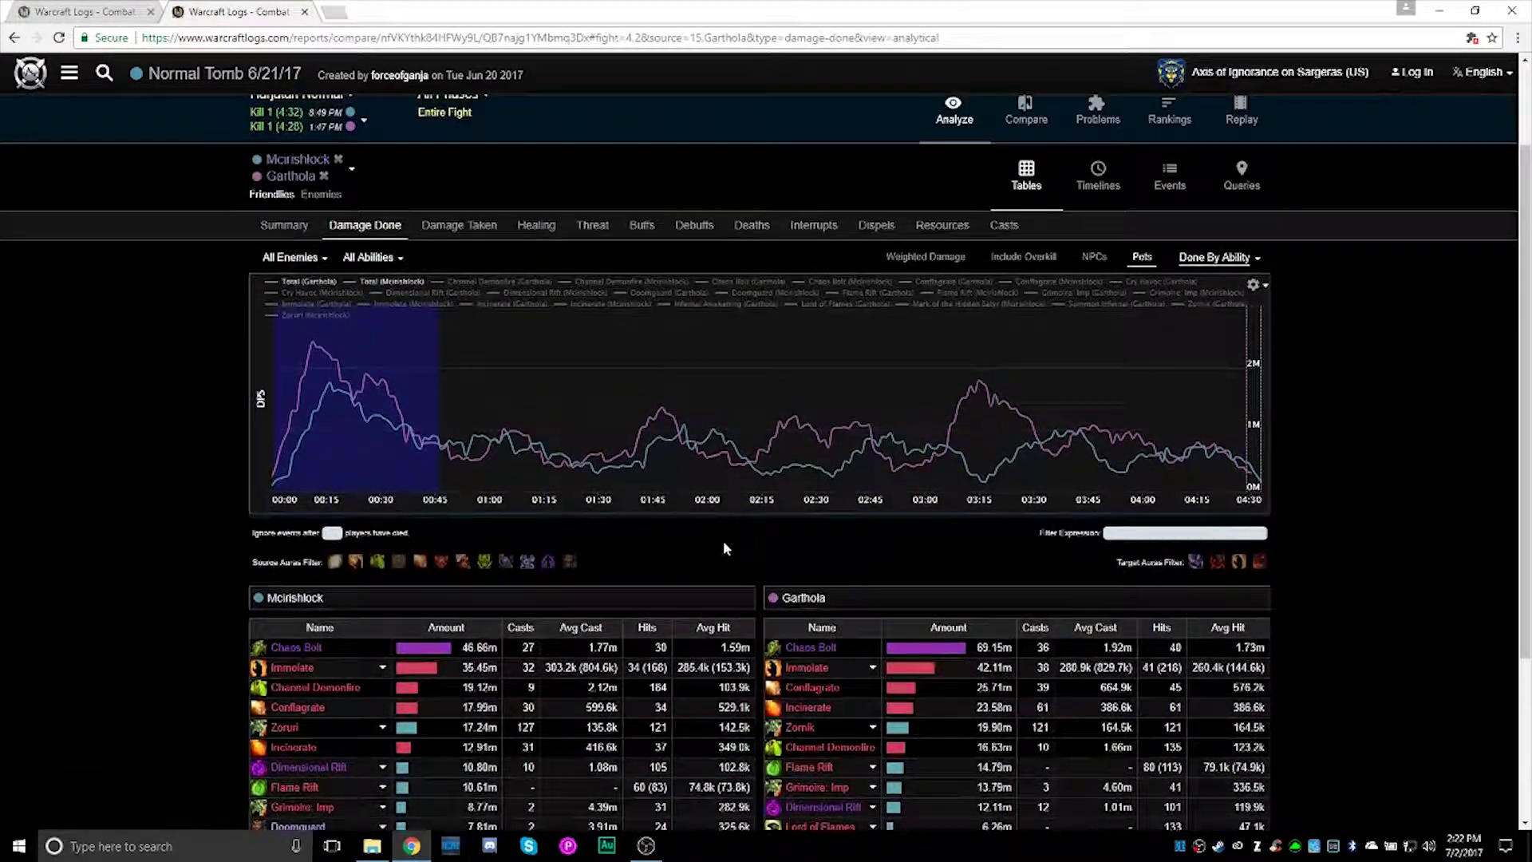
scroll(651, 609, down, 2)
mouse_move(658, 613)
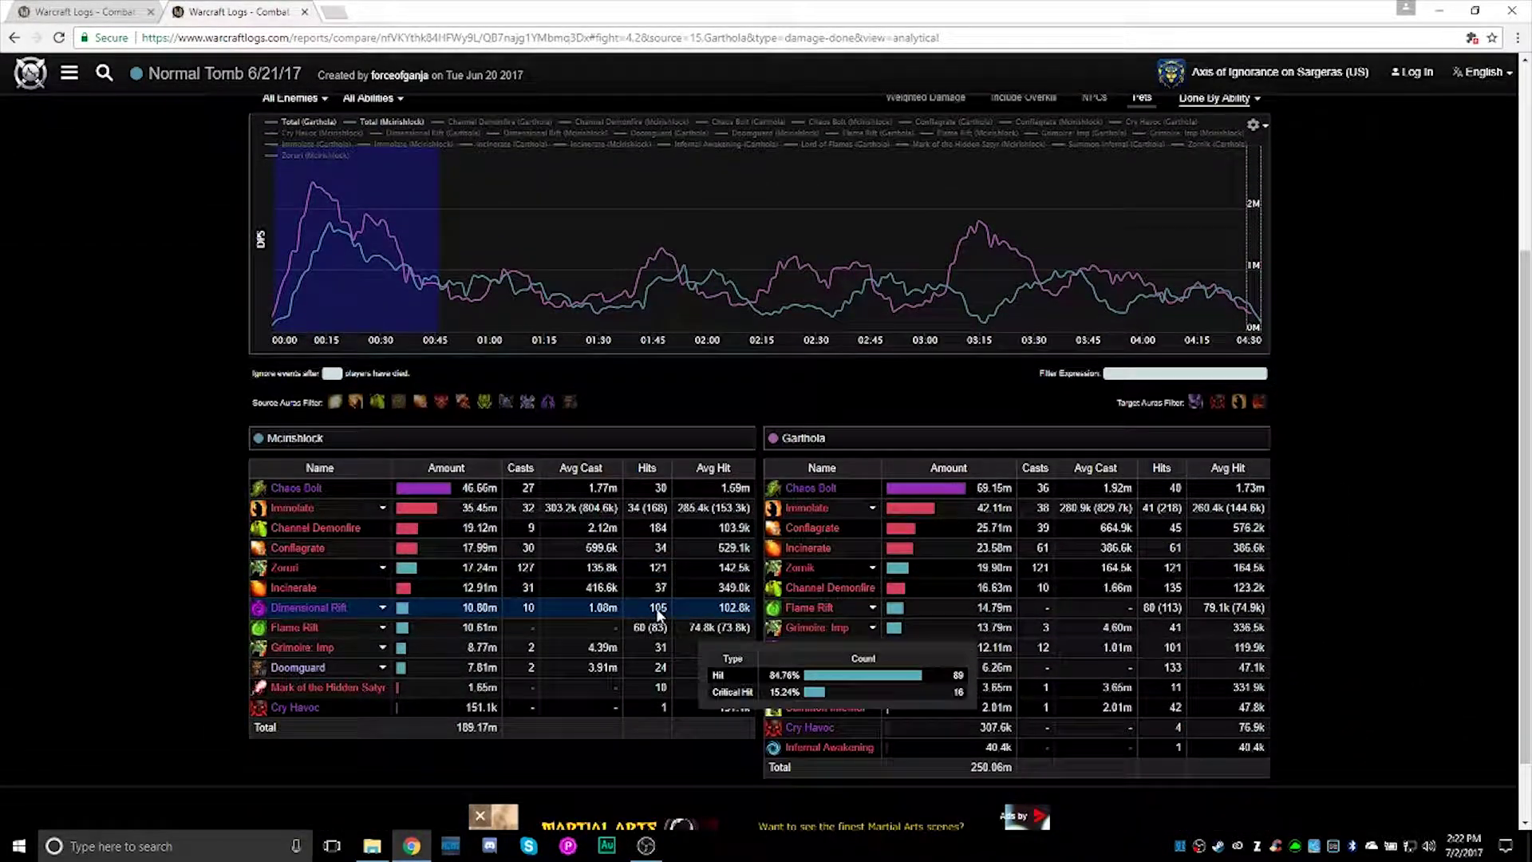
scroll(750, 563, up, 2)
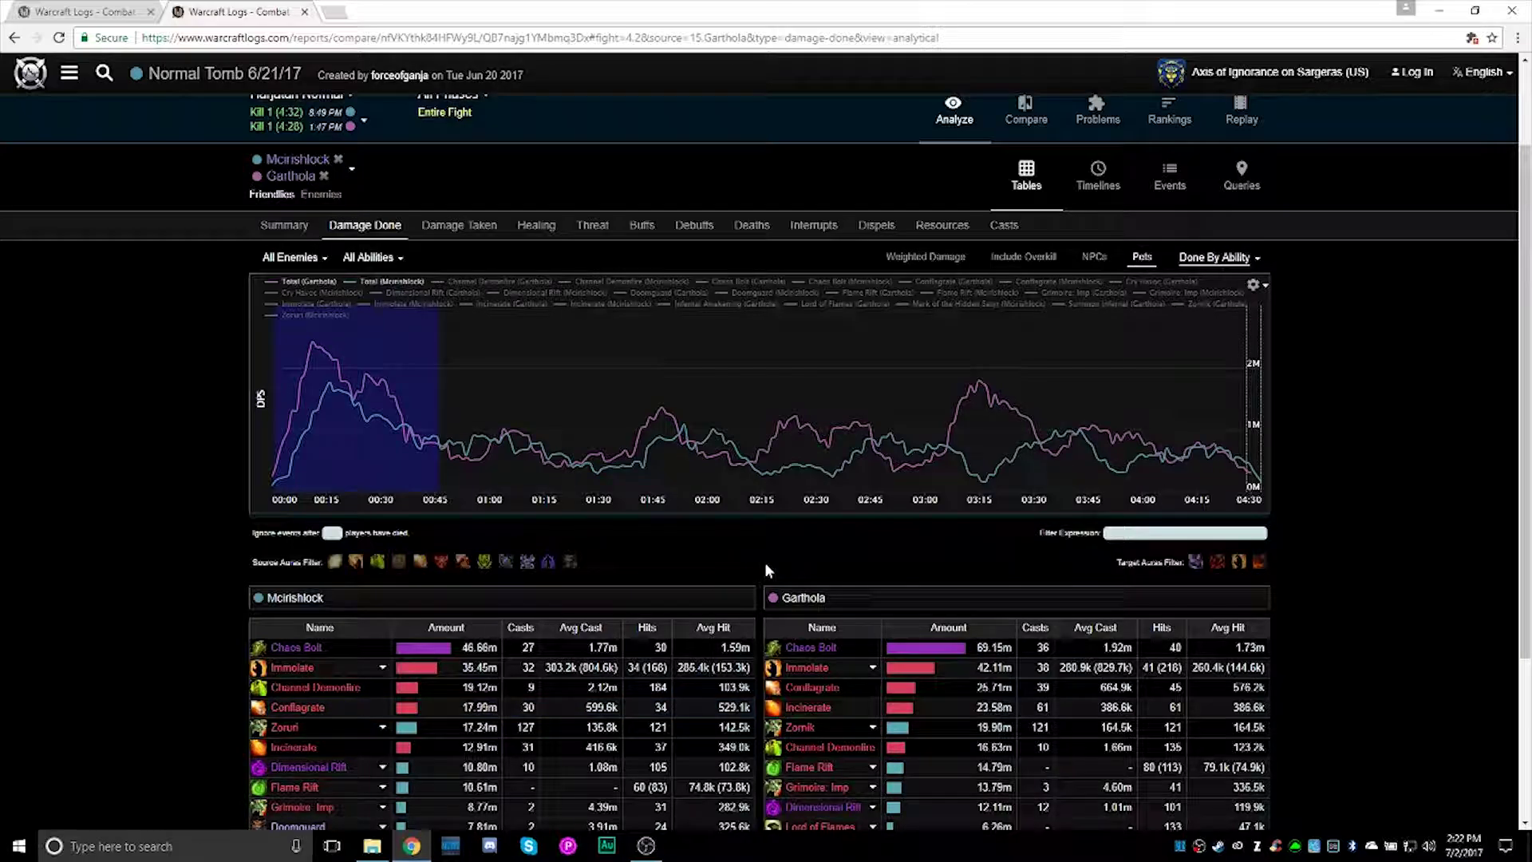